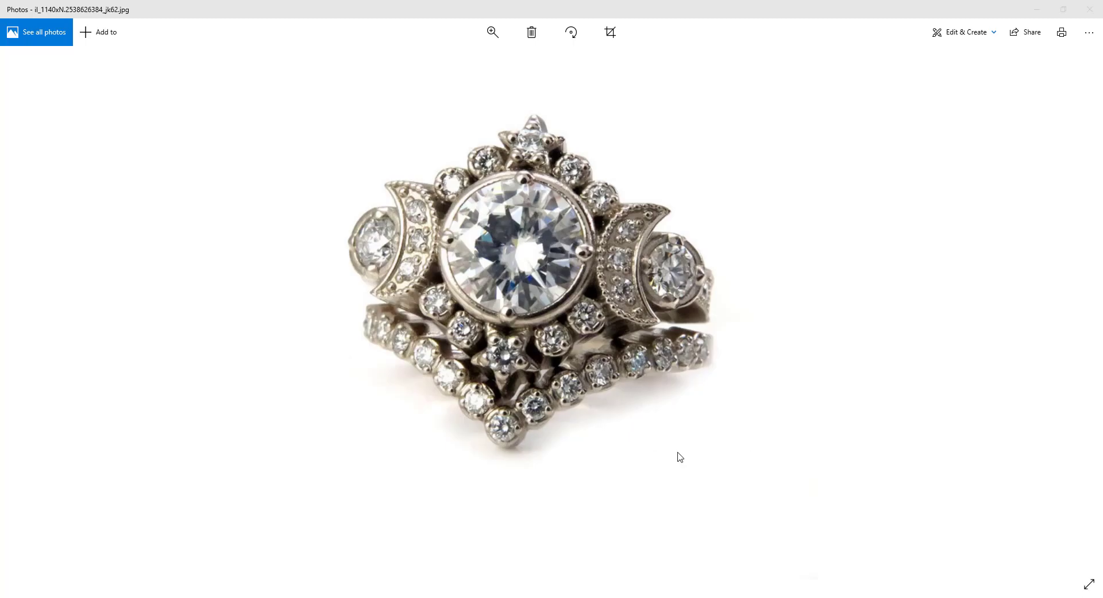
# - Flip back and forth through the bridal-set reference photos, then minimize Windows Photos
pyautogui.press('Right')
pyautogui.press('Left')
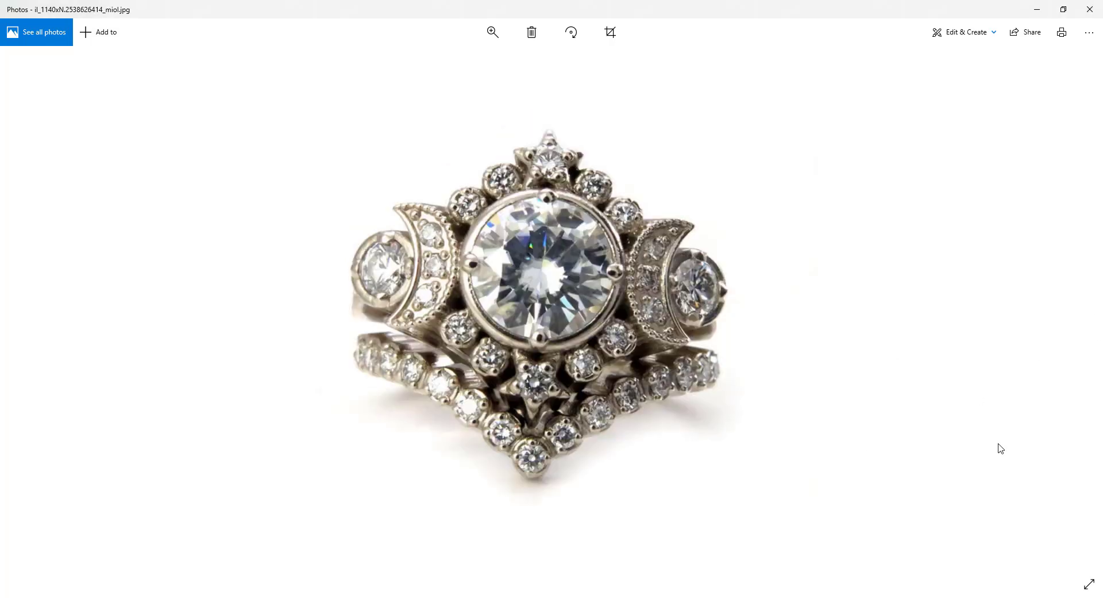
pyautogui.press('Right')
pyautogui.press('Right')
pyautogui.press('Right')
pyautogui.press('Right')
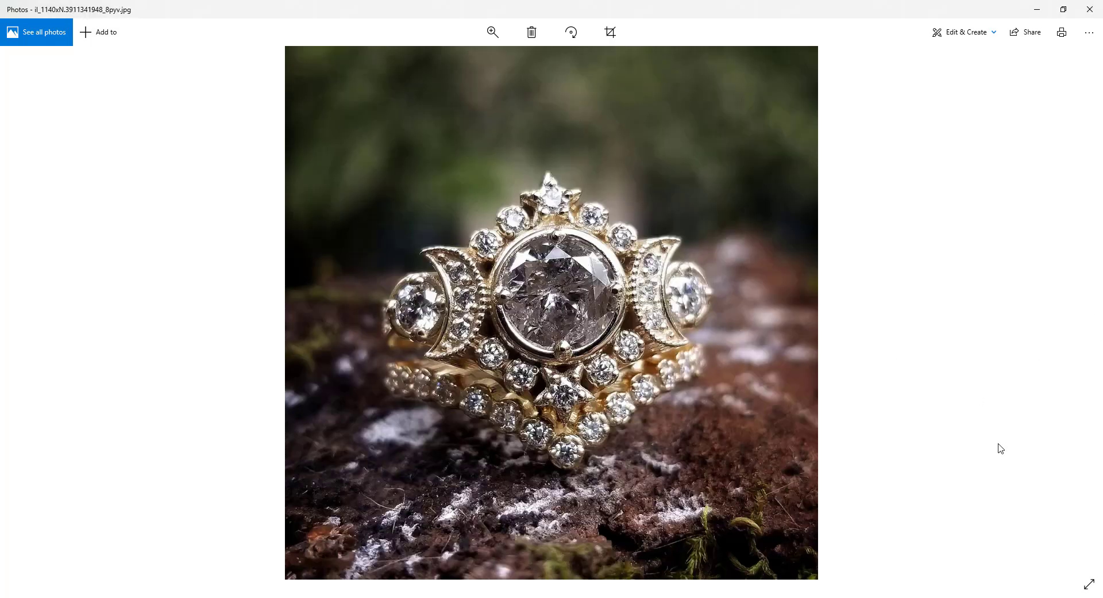
pyautogui.press('Right')
pyautogui.click(1037, 10)
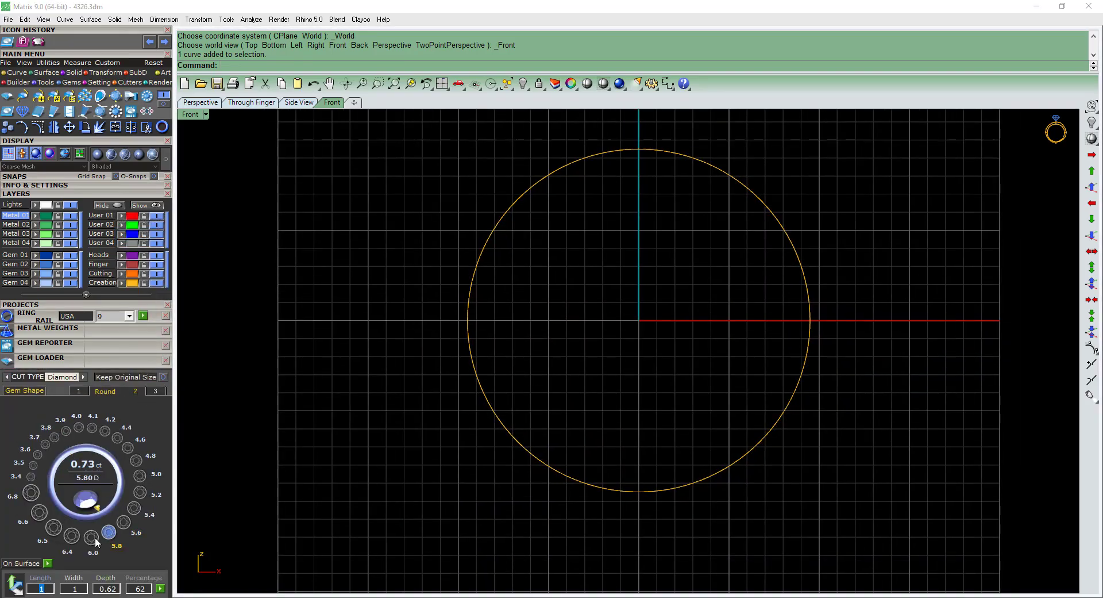
# - Load a 6.0 round gem and draw a circle at 0,0,0 matching its outline
pyautogui.click(98, 536)
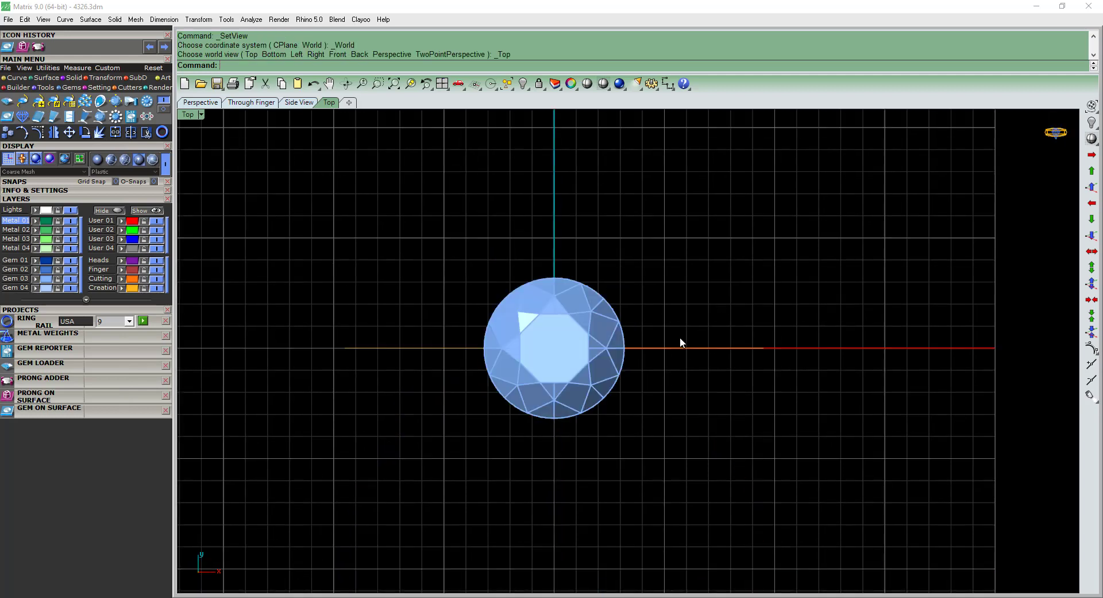
pyautogui.write('ci')
pyautogui.press('Return')
pyautogui.write('0,0,0')
pyautogui.press('Return')
pyautogui.click(569, 206)
# - Offset the circle outward by 0.7 around the gem
pyautogui.scroll(-2, 597, 247)
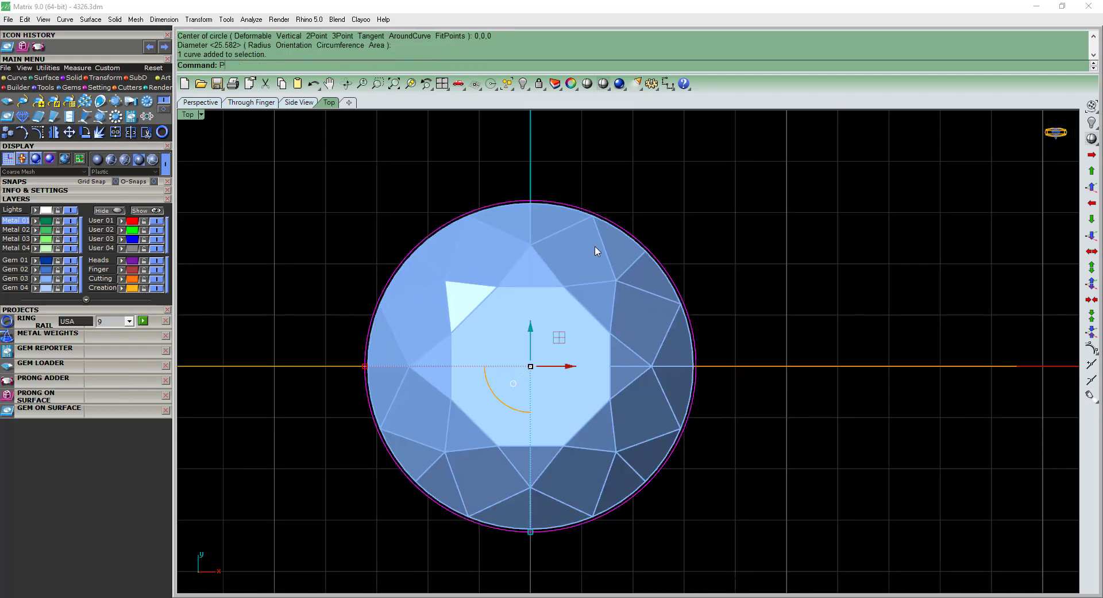
pyautogui.scroll(3, 694, 290)
pyautogui.scroll(-1, 716, 291)
pyautogui.write('of')
pyautogui.press('Return')
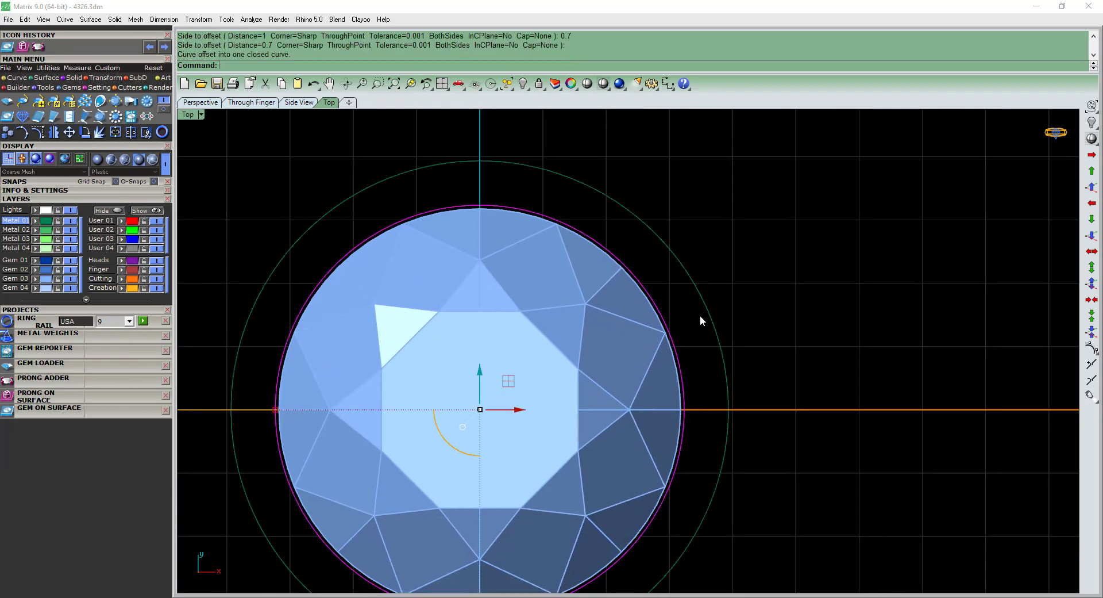
pyautogui.scroll(-1, 700, 315)
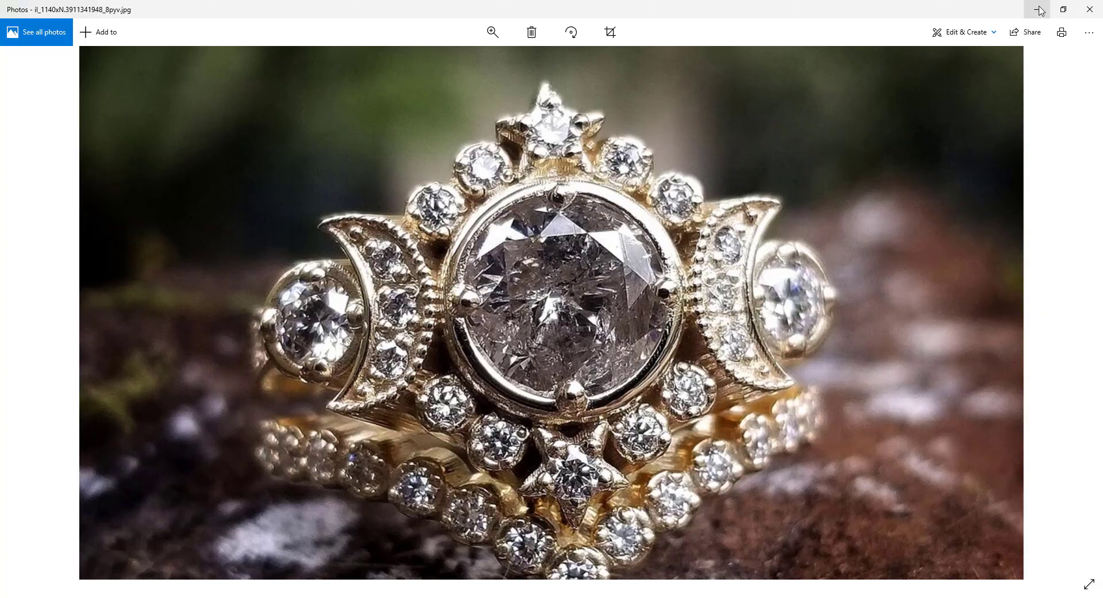
pyautogui.click(1040, 11)
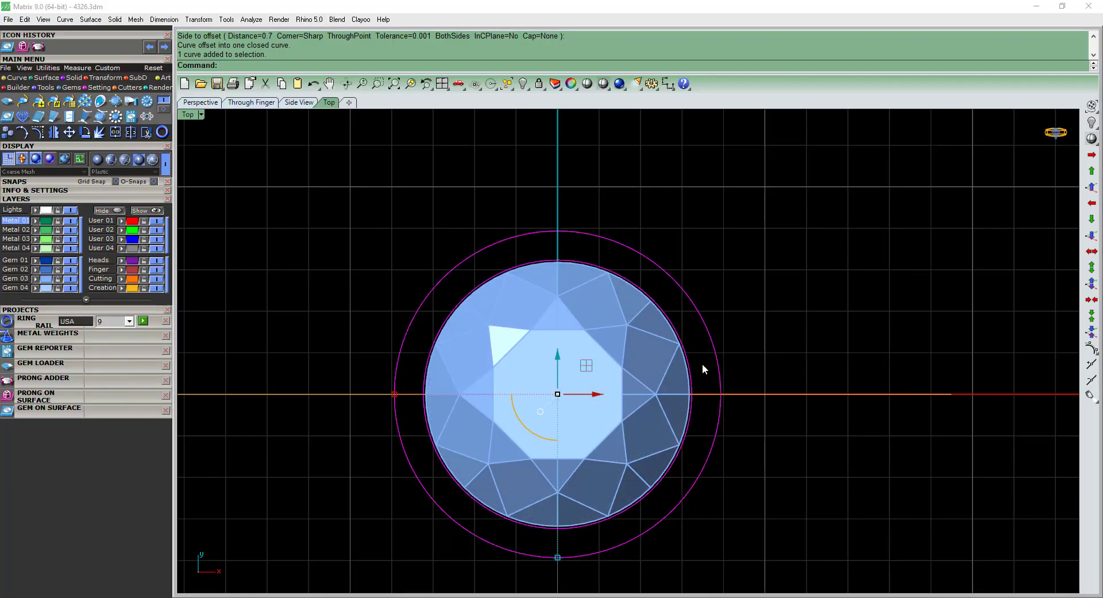
# - Patch both circles into a flat surface, trim out the centre, and start extruding the ring
pyautogui.scroll(-4, 636, 342)
pyautogui.scroll(5, 592, 350)
pyautogui.scroll(1, 593, 362)
pyautogui.scroll(2, 593, 362)
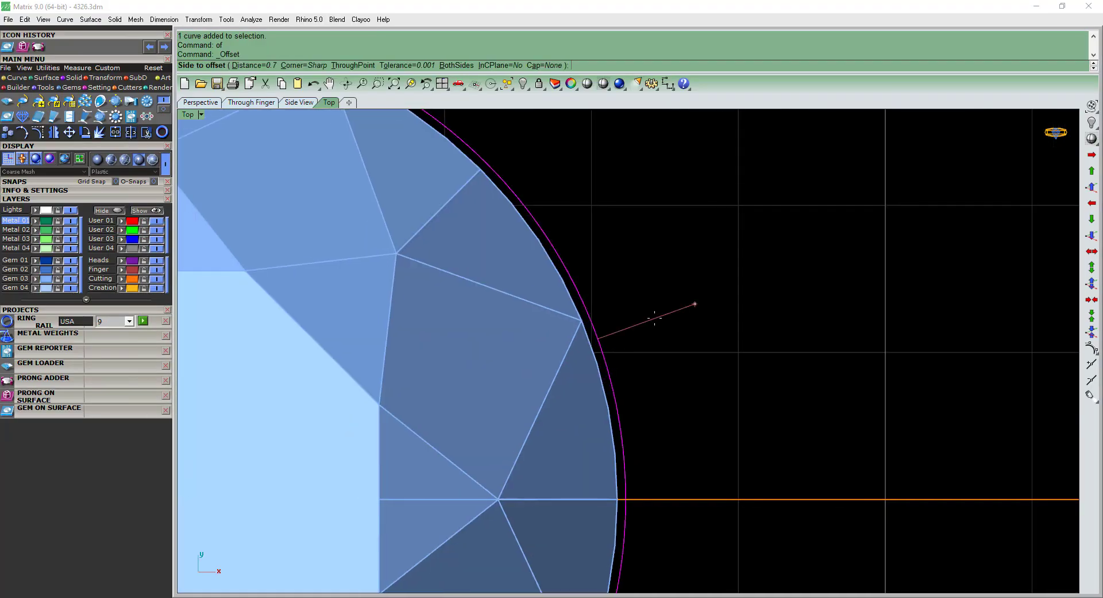
pyautogui.scroll(-3, 653, 310)
pyautogui.moveTo(711, 251); pyautogui.dragTo(654, 312)
pyautogui.press('Return')
pyautogui.scroll(2, 540, 261)
pyautogui.write('r')
pyautogui.press('Return')
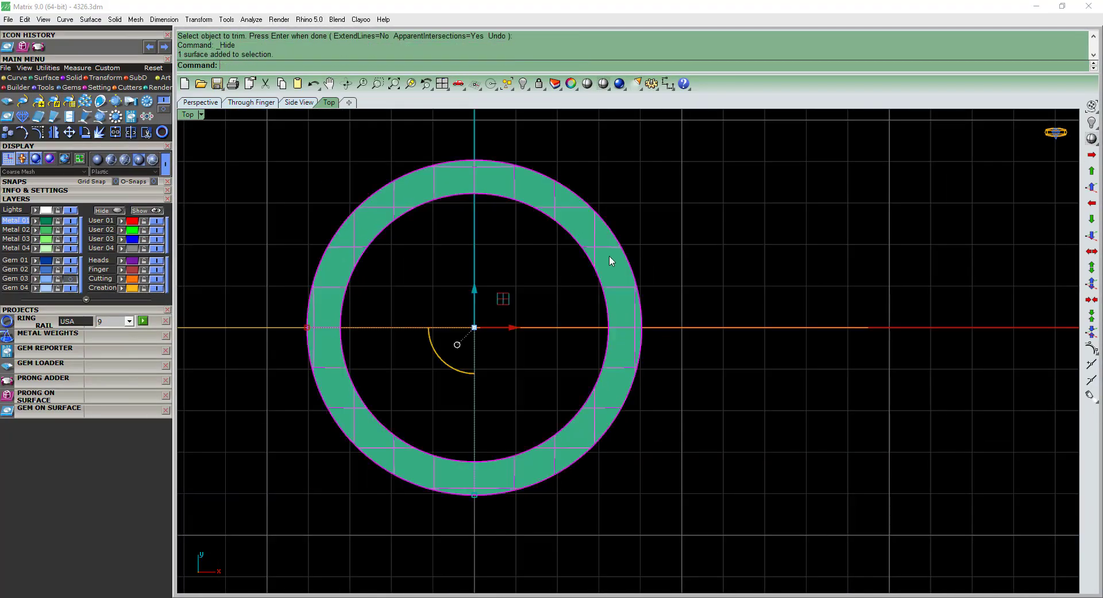
pyautogui.write('eee')
pyautogui.press('Return')
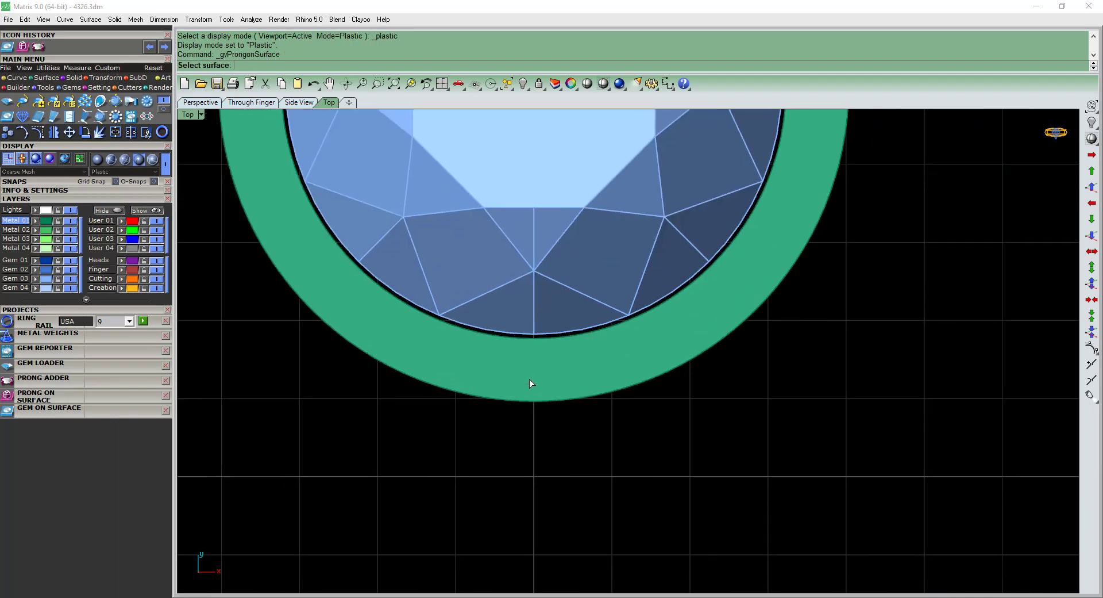
# - Place four 0.9 mm prongs on the bezel and lower one onto it in side view
pyautogui.click(36, 395)
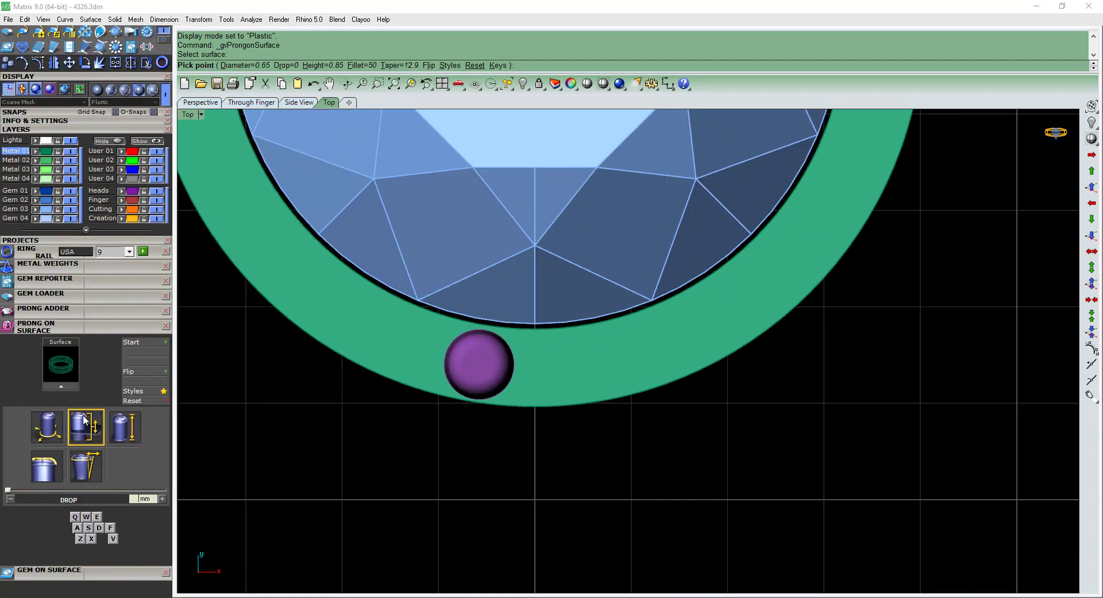
pyautogui.click(55, 462)
pyautogui.scroll(2, 536, 352)
pyautogui.write('e')
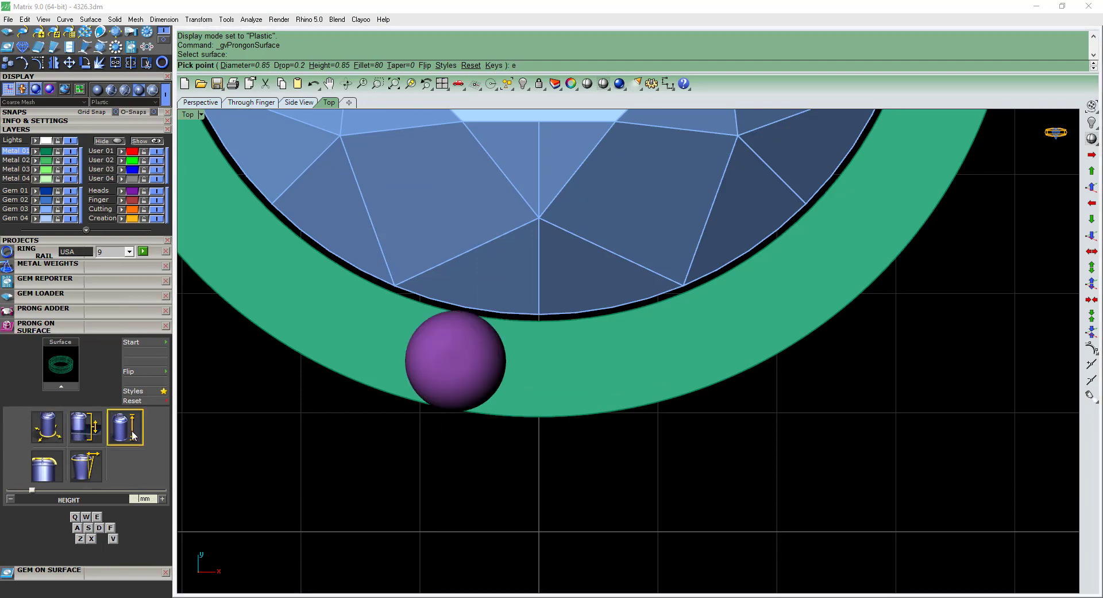
pyautogui.press('Return')
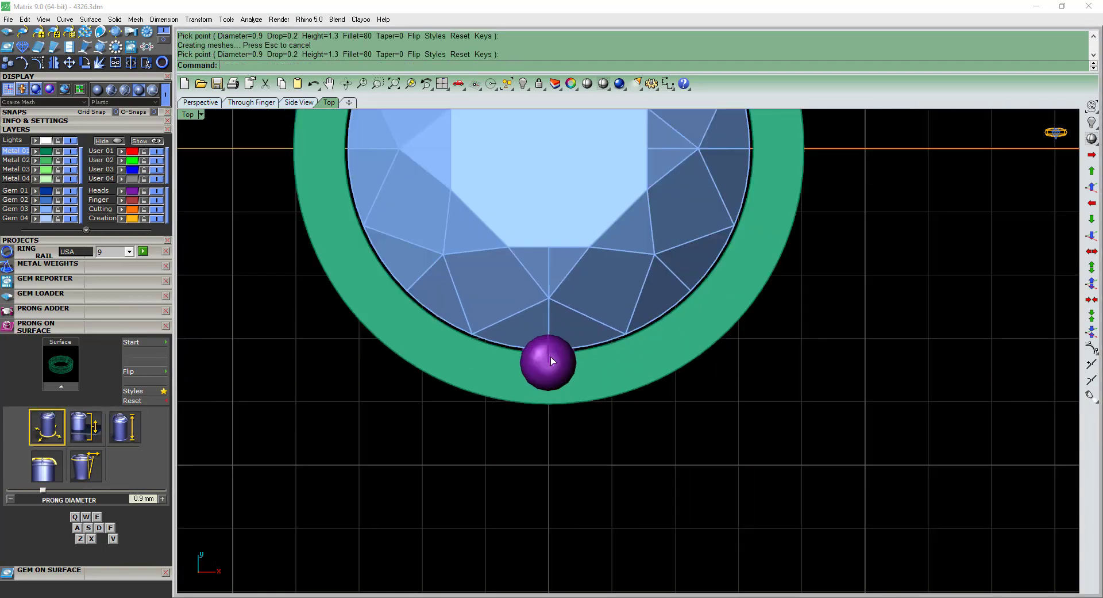
pyautogui.moveTo(518, 328); pyautogui.dragTo(521, 457)
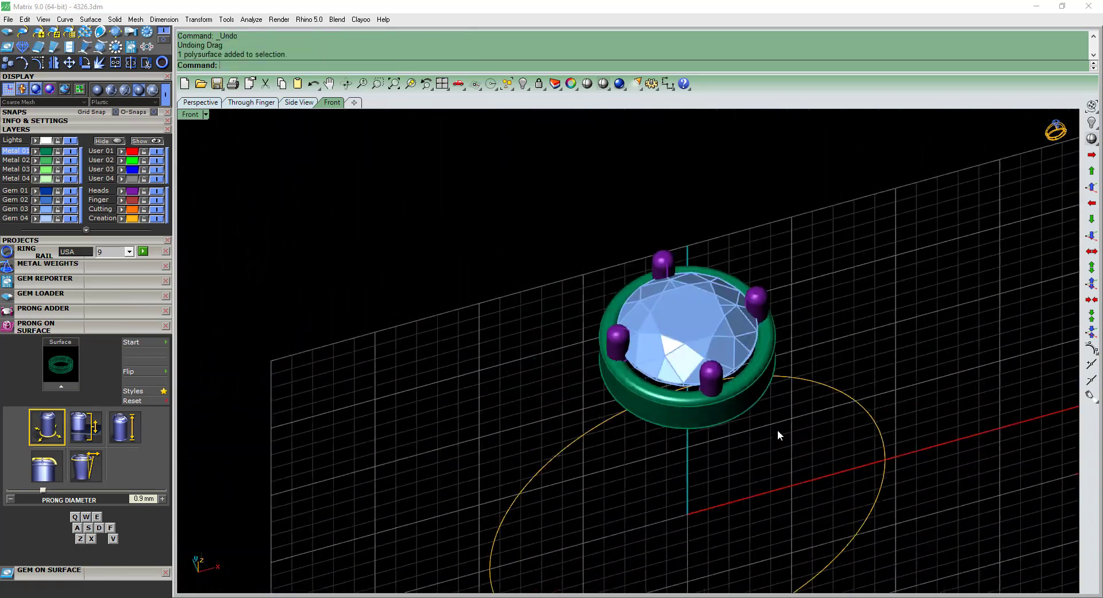
# - Check the bezel in Perspective, switch to the ring reference photo, and return to Top view
pyautogui.click(632, 472)
pyautogui.hotkey('ctrl', 'F4')
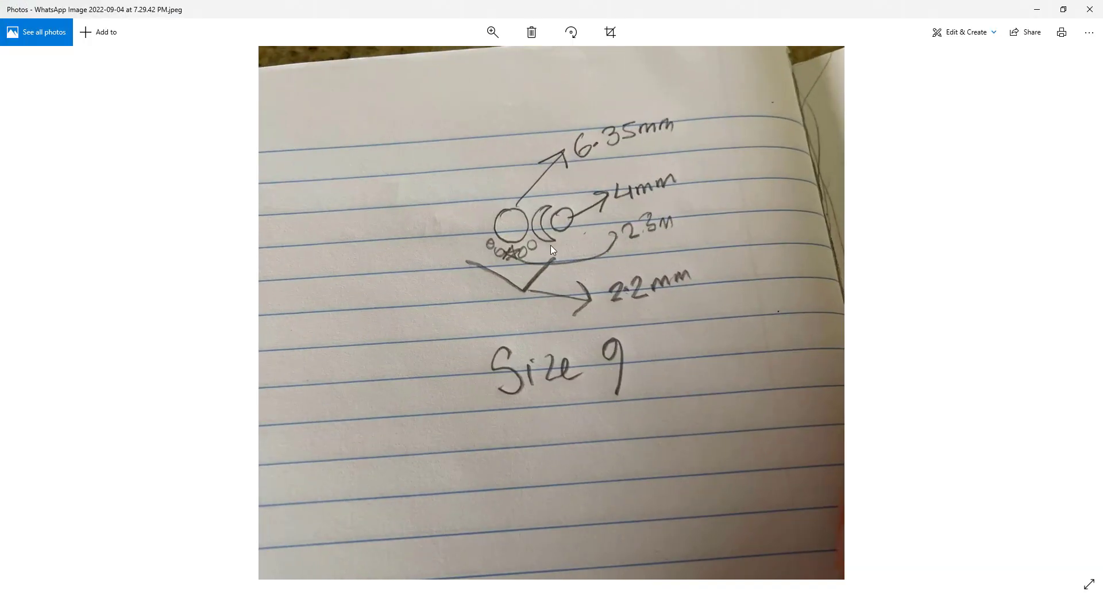
pyautogui.press('Left')
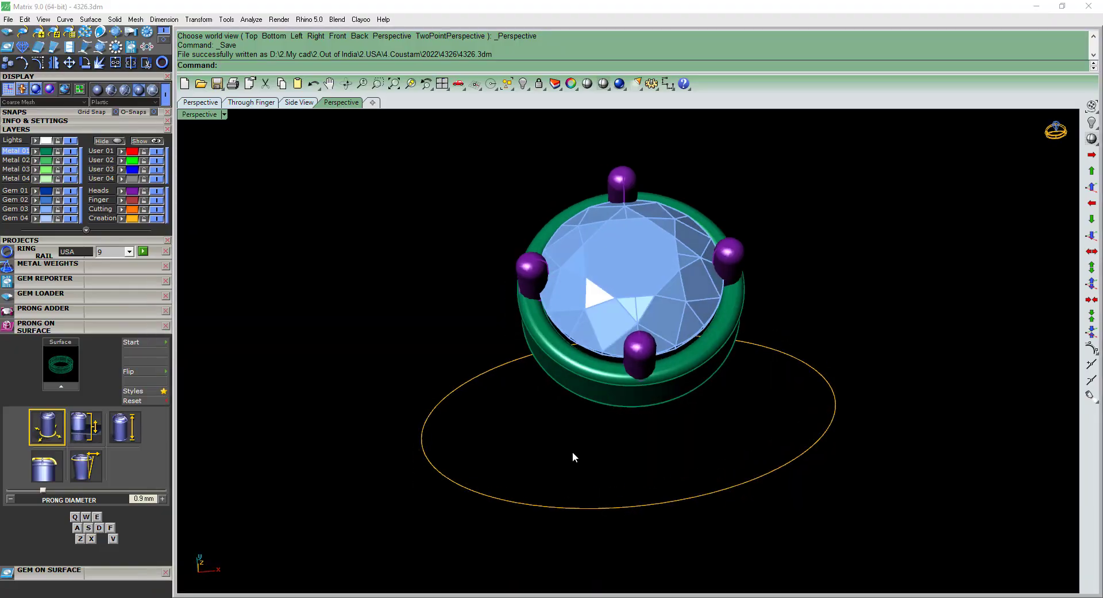
pyautogui.hotkey('ctrl', 'F1')
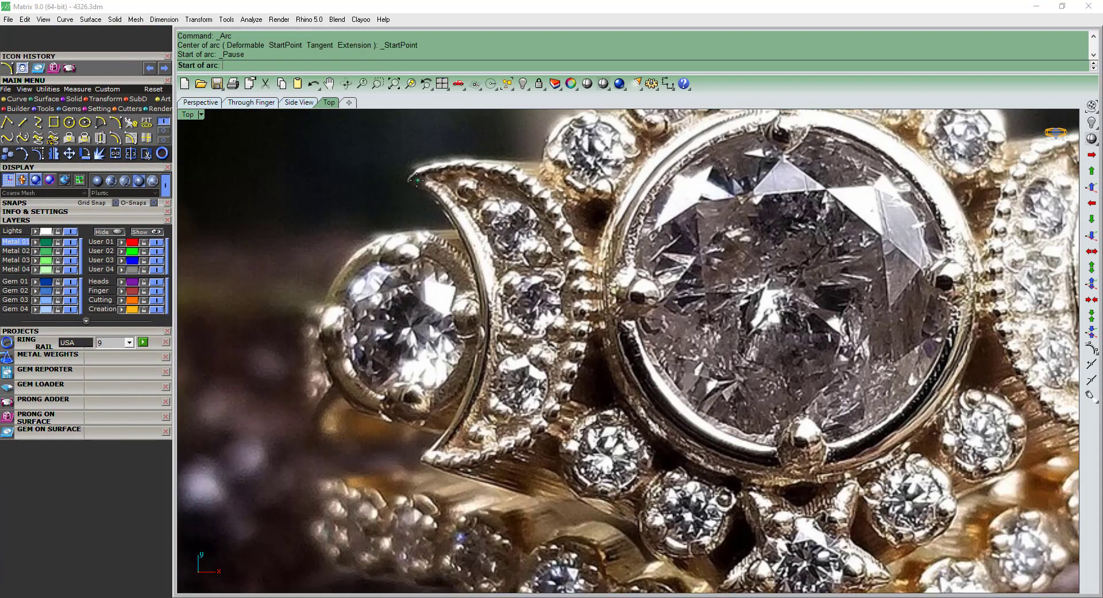
# - Pan the Top view across the reference photo and begin loading the reference image with IN
pyautogui.moveTo(642, 199); pyautogui.dragTo(655, 229, button='right')
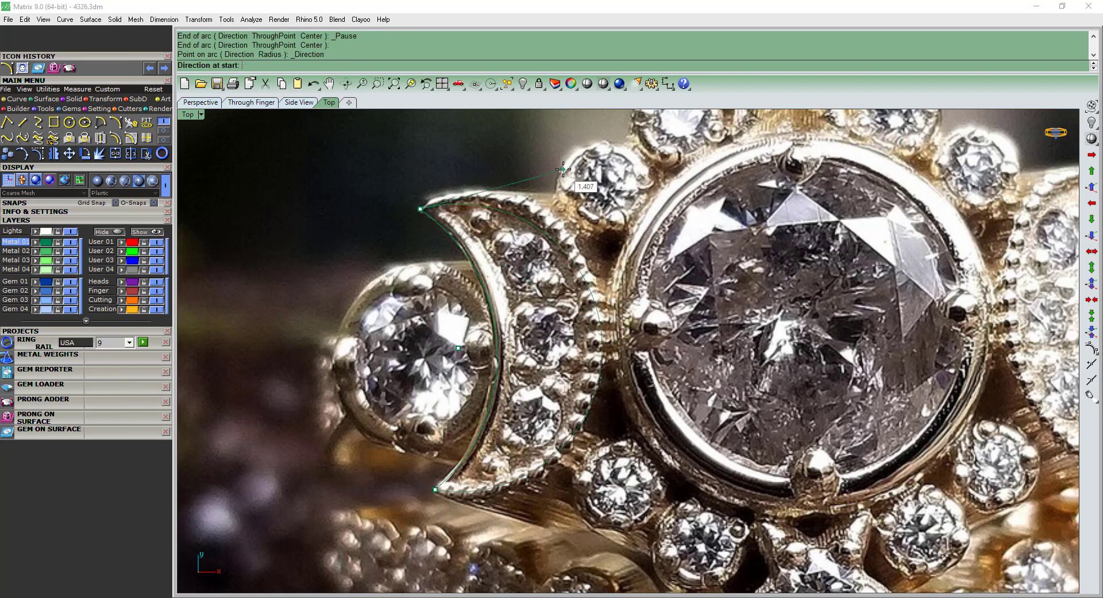
pyautogui.scroll(-5, 518, 345)
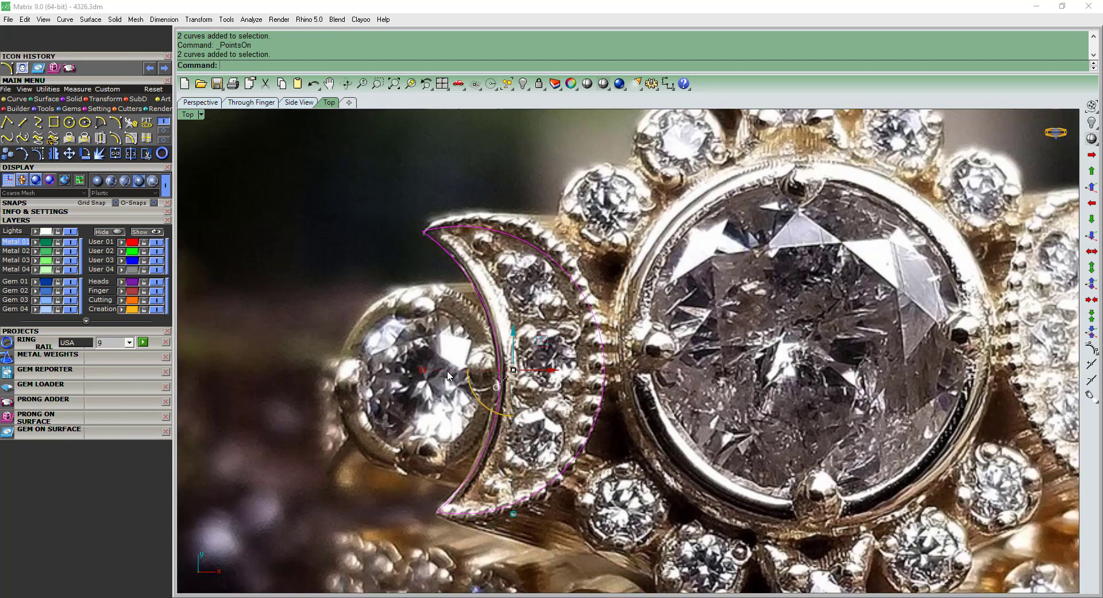
pyautogui.write('IN')
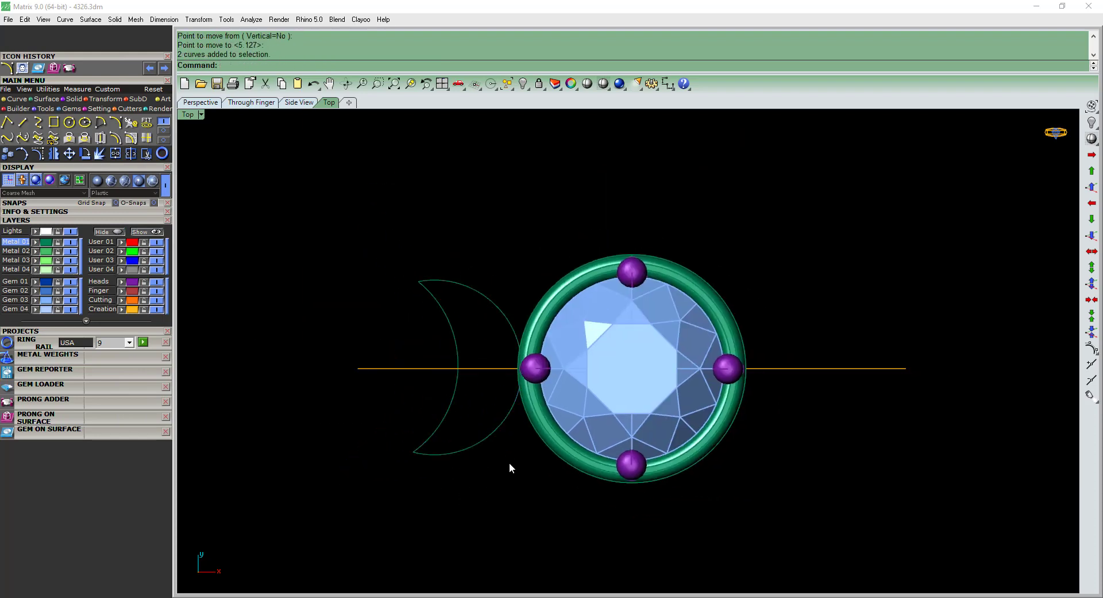
# - Move the crescent outline from base point 0,0,0 and commit its 0.4 inner offset
pyautogui.write('m')
pyautogui.press('Return')
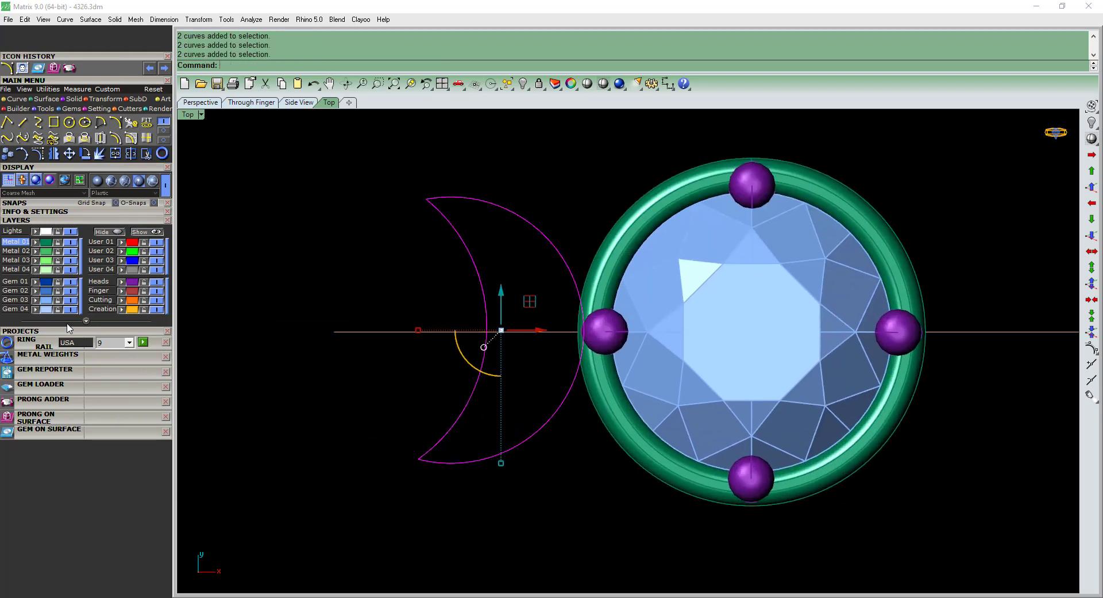
pyautogui.write('0,0,0')
pyautogui.press('Return')
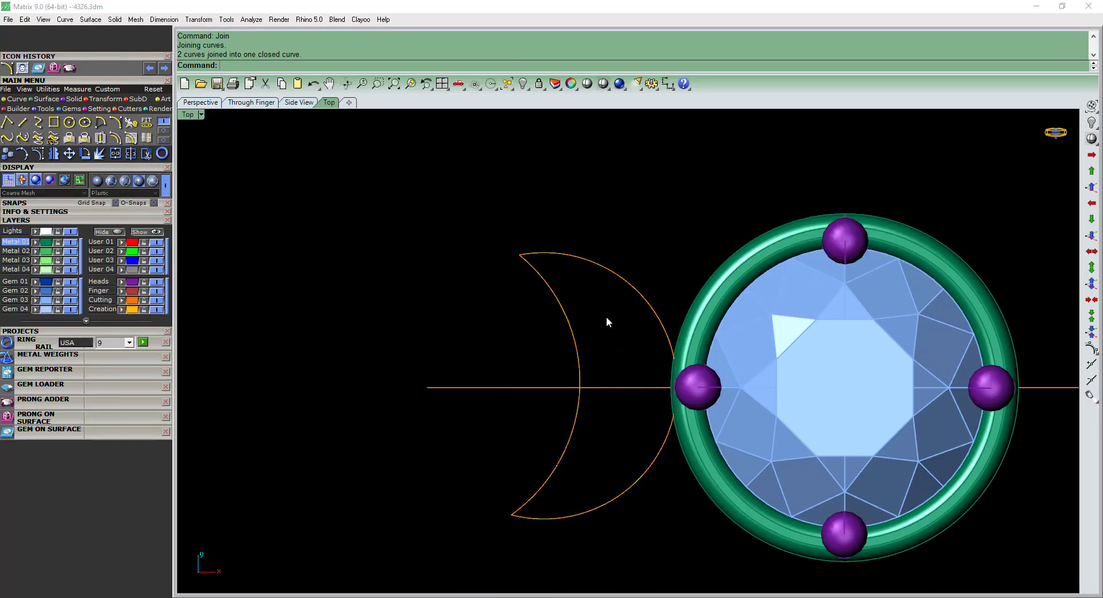
pyautogui.press('Return')
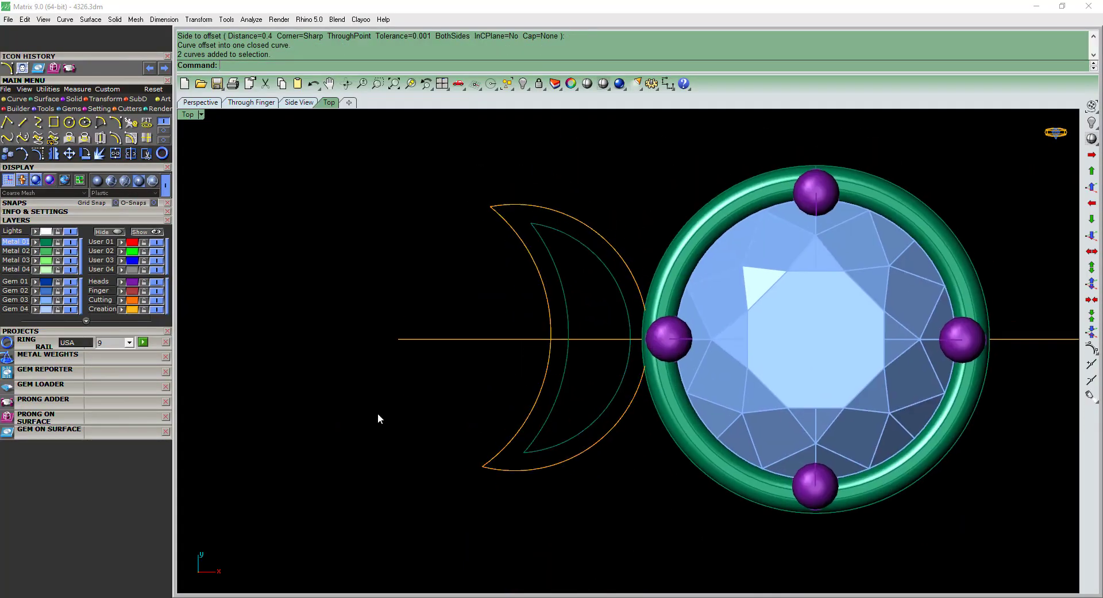
# - Load a 1.50 round gem, move it into the crescent, and undo the curve rebuild
pyautogui.click(41, 384)
pyautogui.click(54, 463)
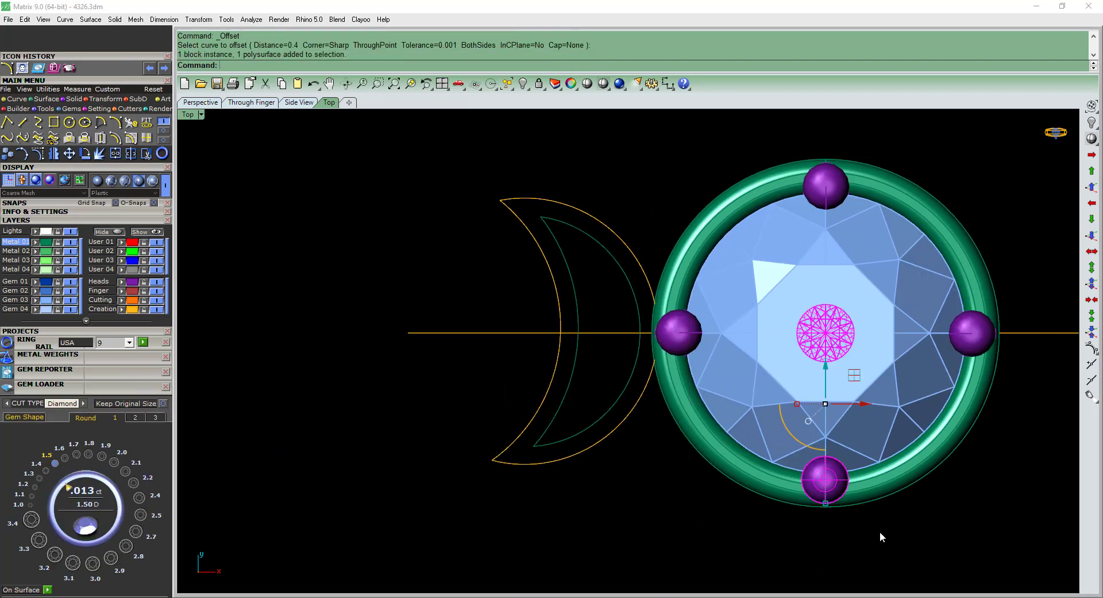
pyautogui.scroll(5, 708, 283)
pyautogui.scroll(2, 708, 283)
pyautogui.write('m')
pyautogui.press('Return')
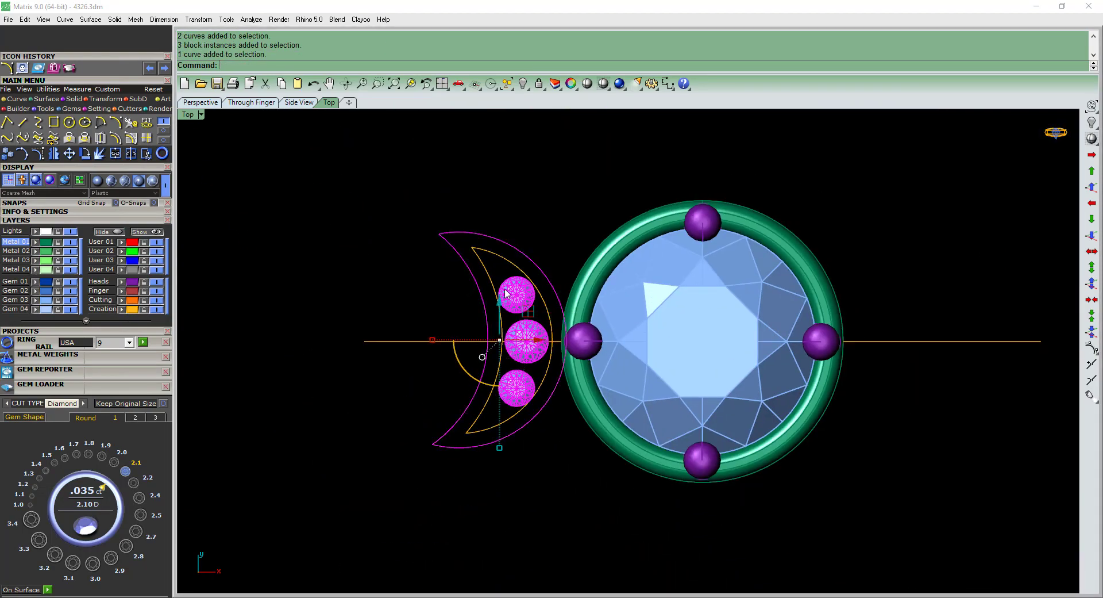
pyautogui.scroll(5, 560, 253)
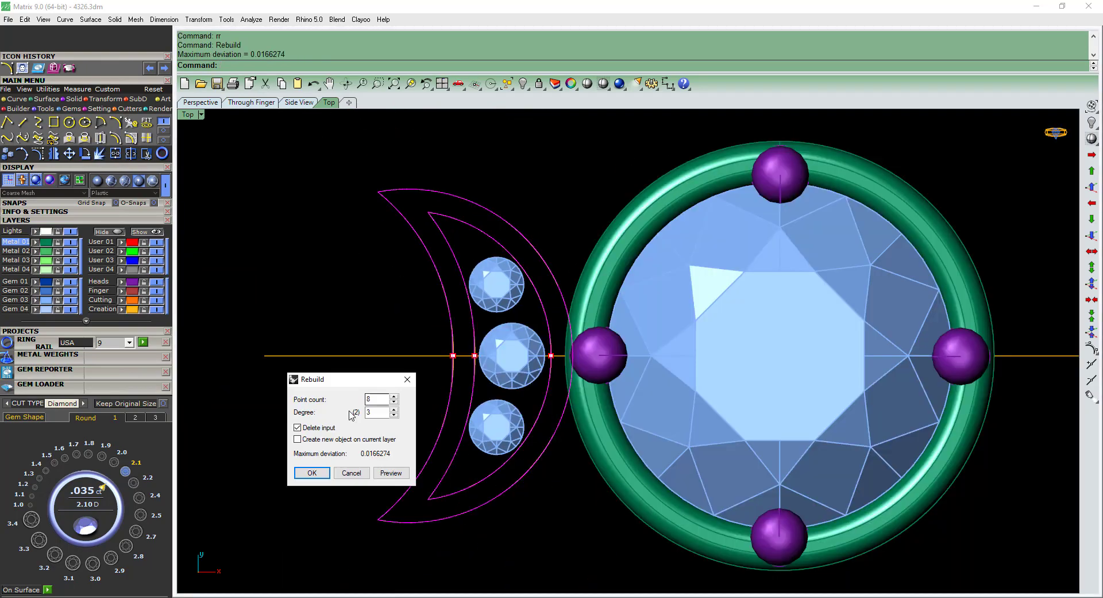
pyautogui.press('Return')
pyautogui.hotkey('ctrl', 'z')
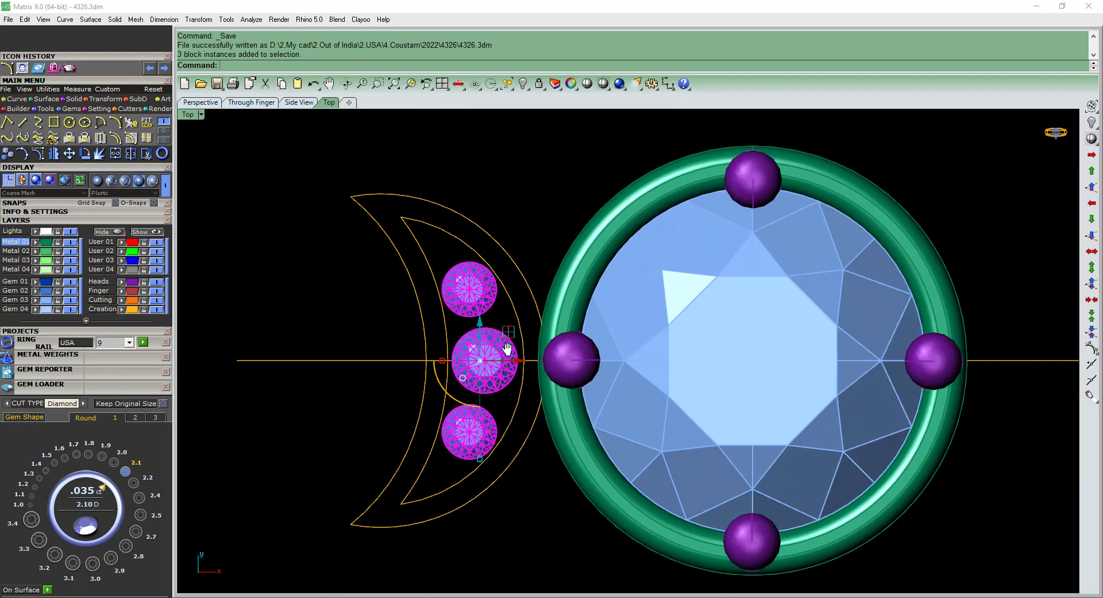
# - Extrude the crescent shape by -1.1 in Front view
pyautogui.moveTo(525, 338); pyautogui.dragTo(517, 403, button='right')
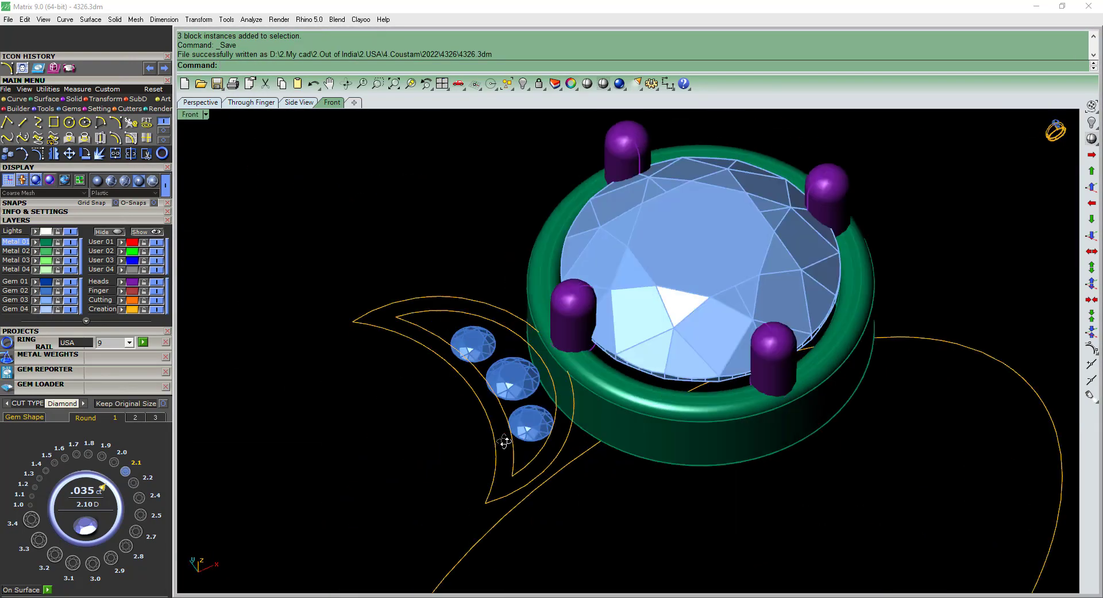
pyautogui.moveTo(368, 333); pyautogui.dragTo(574, 488)
pyautogui.moveTo(542, 422); pyautogui.dragTo(482, 358, button='right')
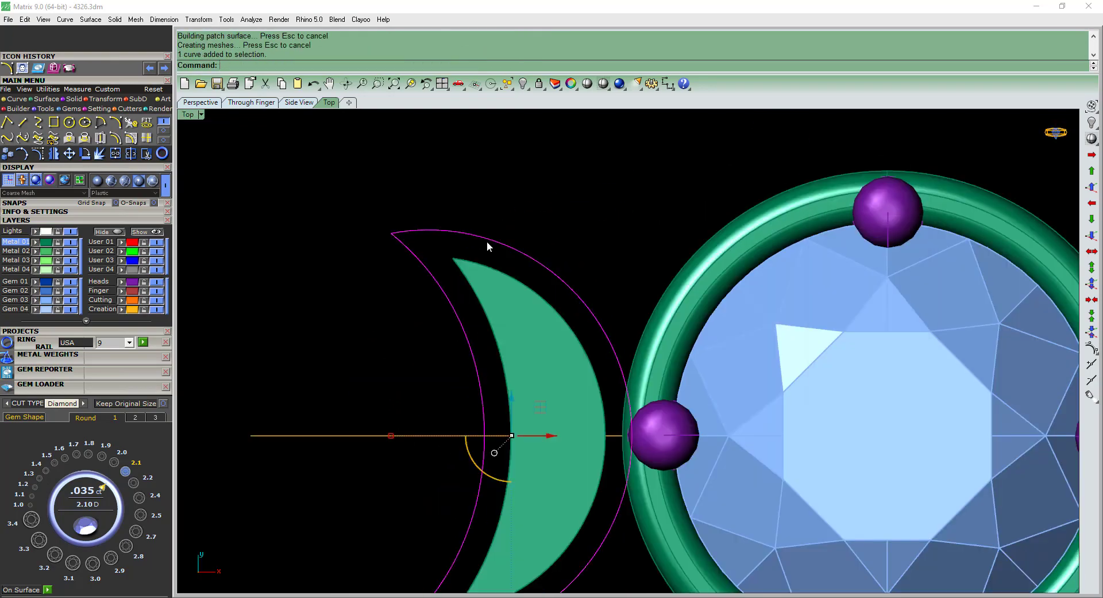
pyautogui.hotkey('ctrl', 'F2')
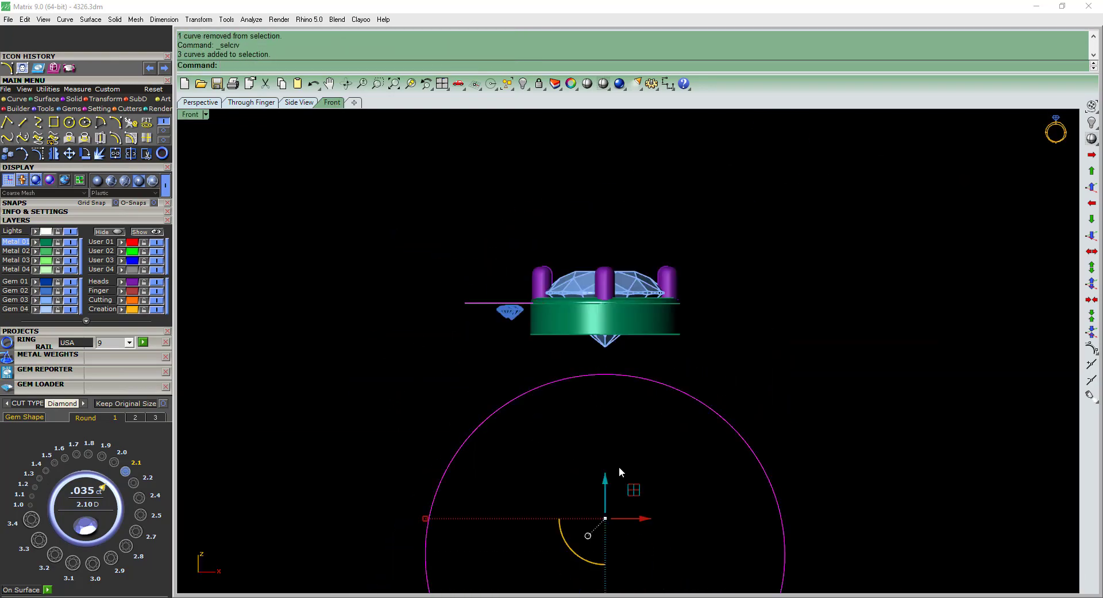
pyautogui.press('Return')
pyautogui.hotkey('ctrl', 'F2')
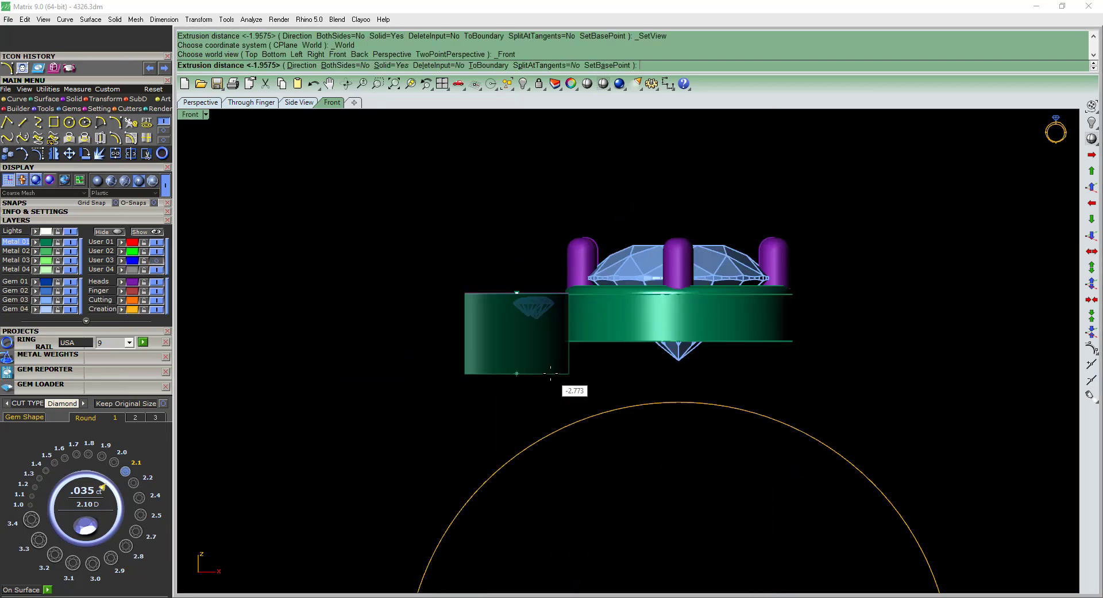
pyautogui.write('-1.1')
pyautogui.press('Return')
# - Select the small side gems and tilt them into the crescent with Rotate in Front view
pyautogui.hotkey('ctrl', 'F2')
pyautogui.write('0.')
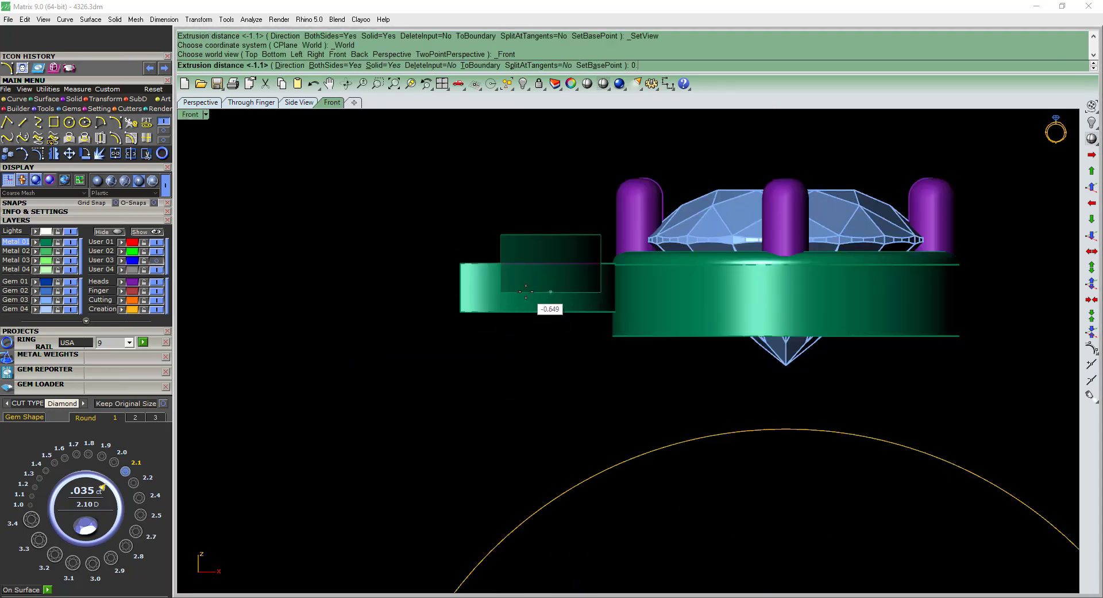
pyautogui.hotkey('ctrl', 'F4')
pyautogui.click(578, 247)
pyautogui.hotkey('ctrl', 'F2')
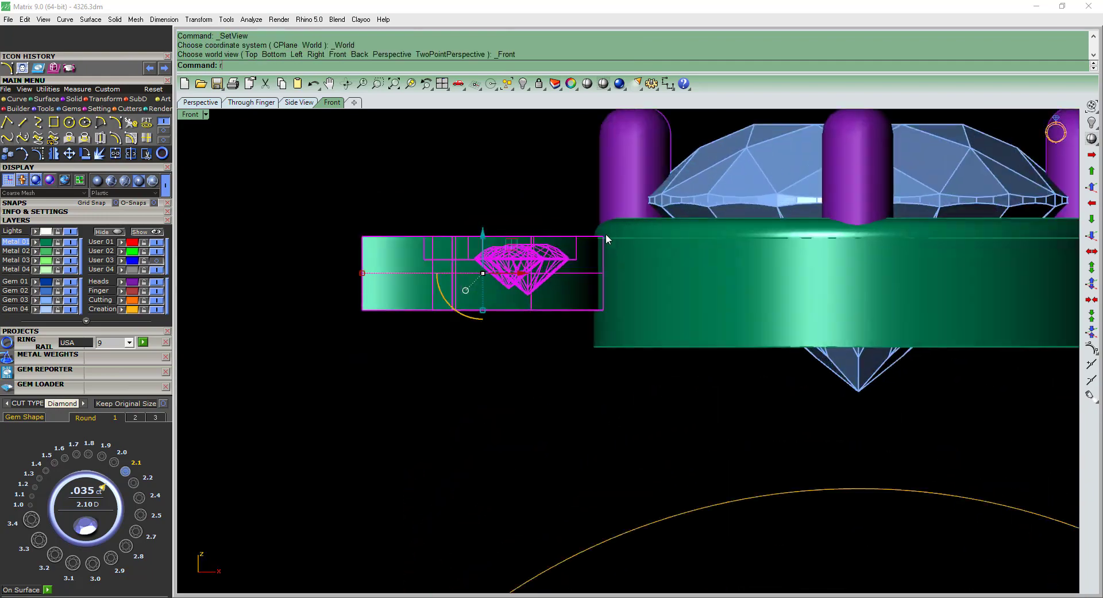
pyautogui.click(630, 168)
pyautogui.click(377, 281)
pyautogui.click(763, 245)
pyautogui.hotkey('ctrl', 'F1')
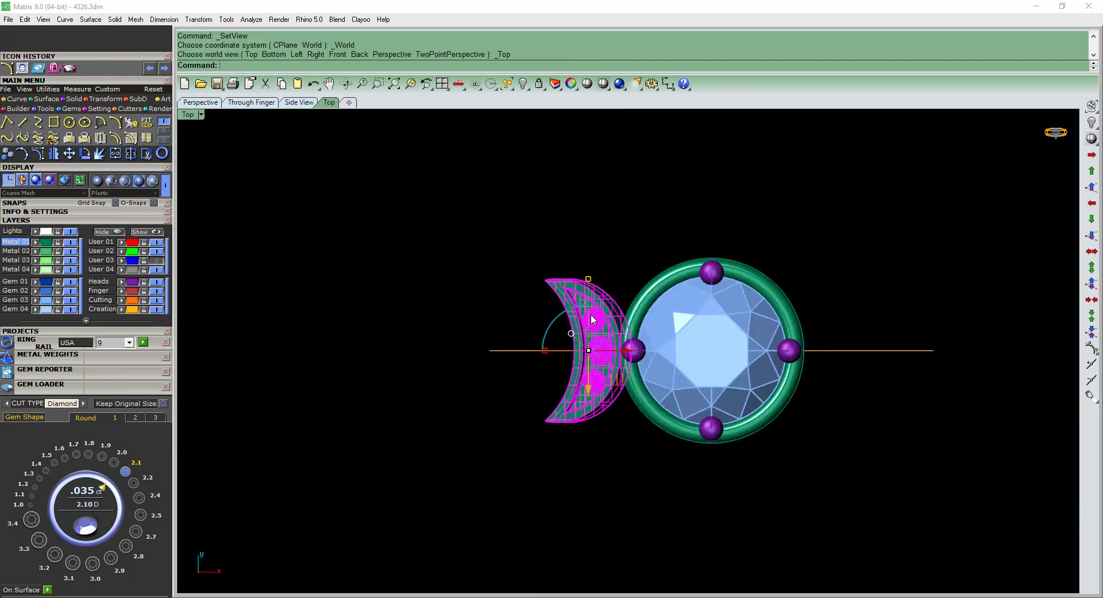
# - Compare the ring model against the reference photo and frame the whole ring in Top view
pyautogui.hotkey('ctrl', 'F2')
pyautogui.hotkey('alt', 'Tab')
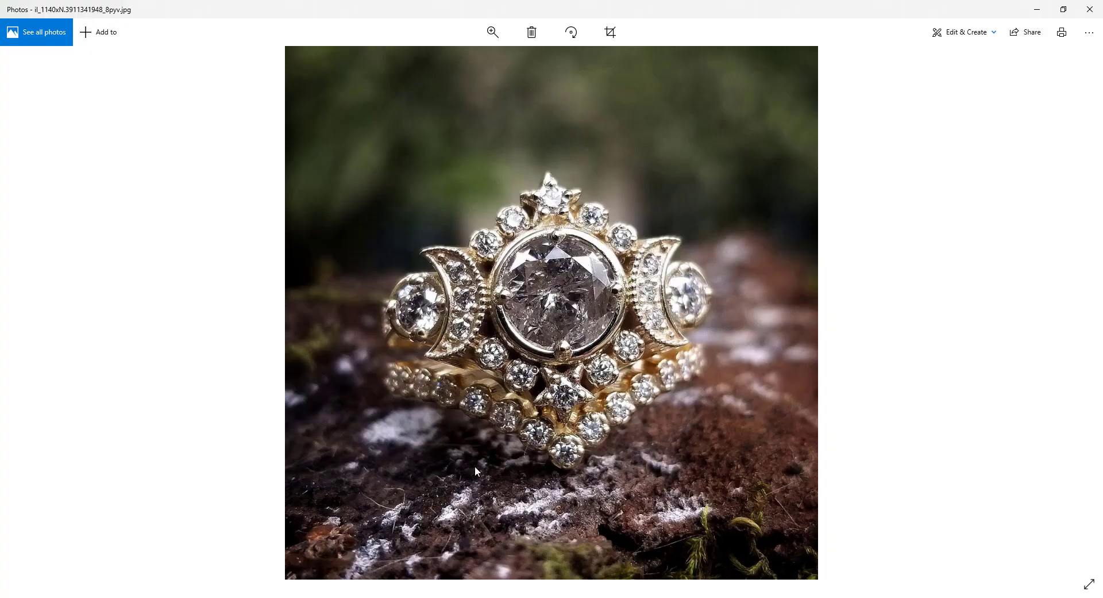
pyautogui.hotkey('alt', 'Tab')
pyautogui.hotkey('ctrl', 'F1')
pyautogui.hotkey('alt', 'Tab')
pyautogui.scroll(1, 507, 359)
pyautogui.scroll(-1, 507, 359)
pyautogui.hotkey('alt', 'Tab')
pyautogui.hotkey('ctrl', 'F1')
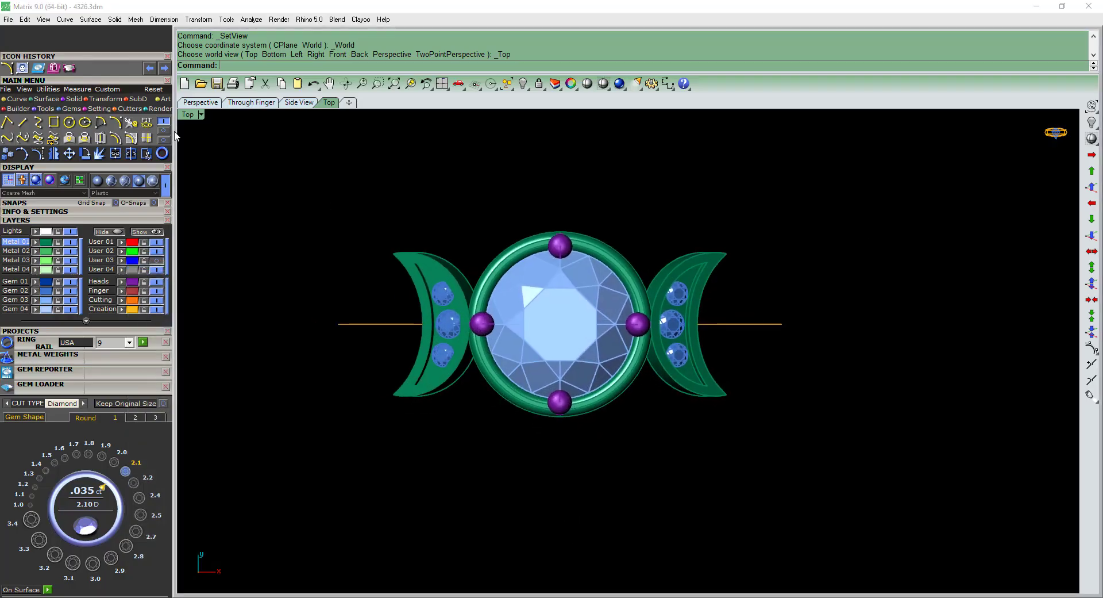
# - Draw a star curve with Curve > Polygon > Star above the bezel
pyautogui.click(61, 22)
pyautogui.click(65, 18)
pyautogui.click(65, 19)
pyautogui.click(213, 147)
pyautogui.scroll(3, 335, 309)
pyautogui.click(380, 363)
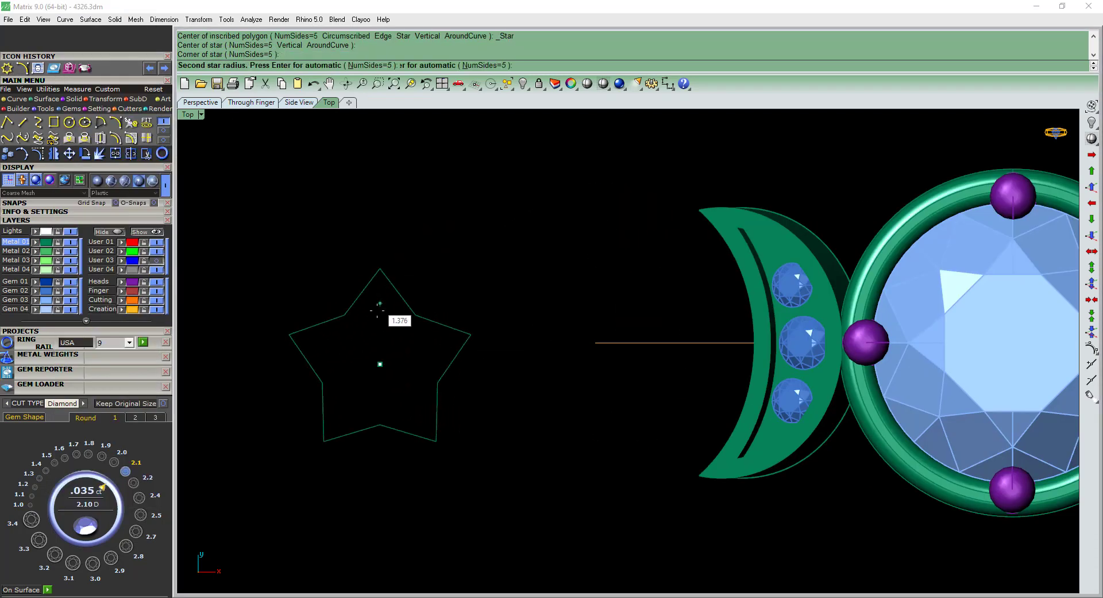
pyautogui.click(379, 319)
pyautogui.scroll(-2, 380, 319)
pyautogui.write('m')
pyautogui.press('Return')
pyautogui.scroll(2, 647, 314)
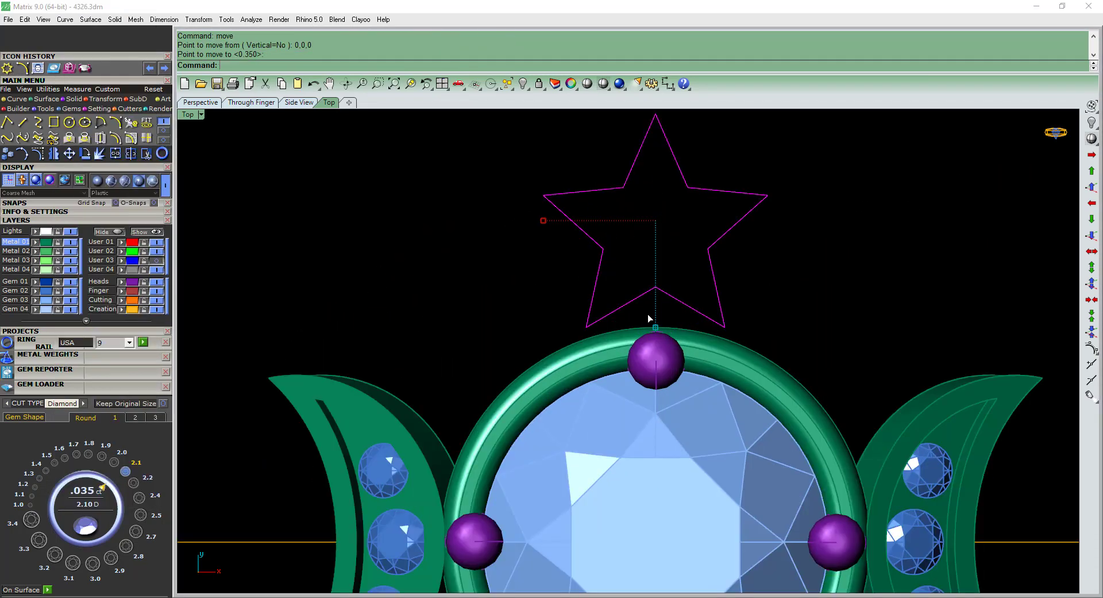
pyautogui.click(682, 217)
pyautogui.press('Escape')
pyautogui.scroll(-3, 654, 270)
# - Shrink and move the reference photo aside, then set a 1.90 mm round gem in the star
pyautogui.hotkey('alt', 'Tab')
pyautogui.scroll(4, 683, 233)
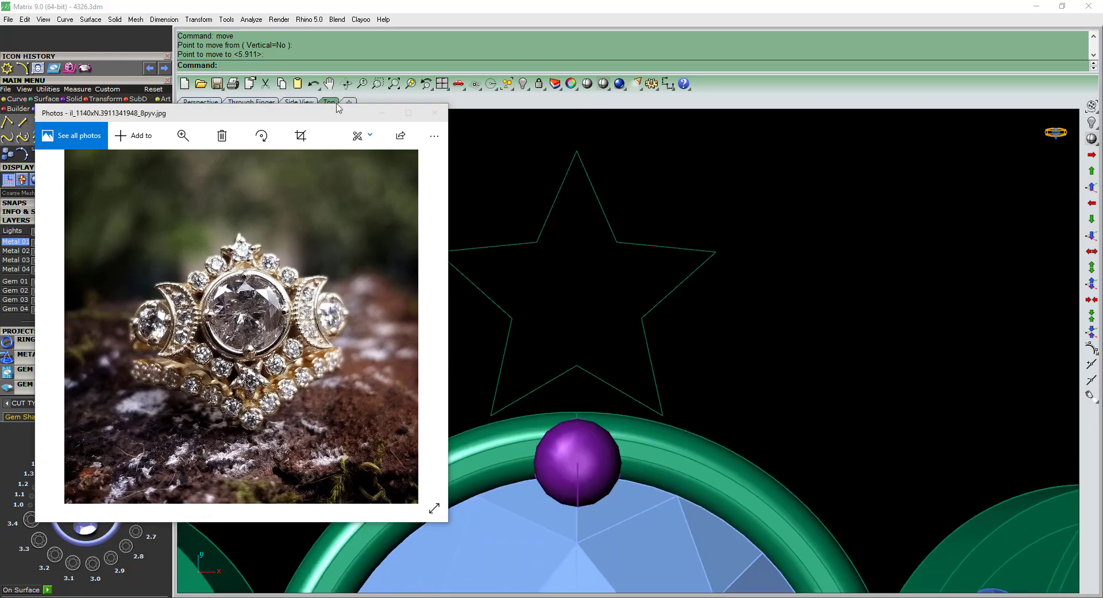
pyautogui.moveTo(463, 456); pyautogui.dragTo(364, 345)
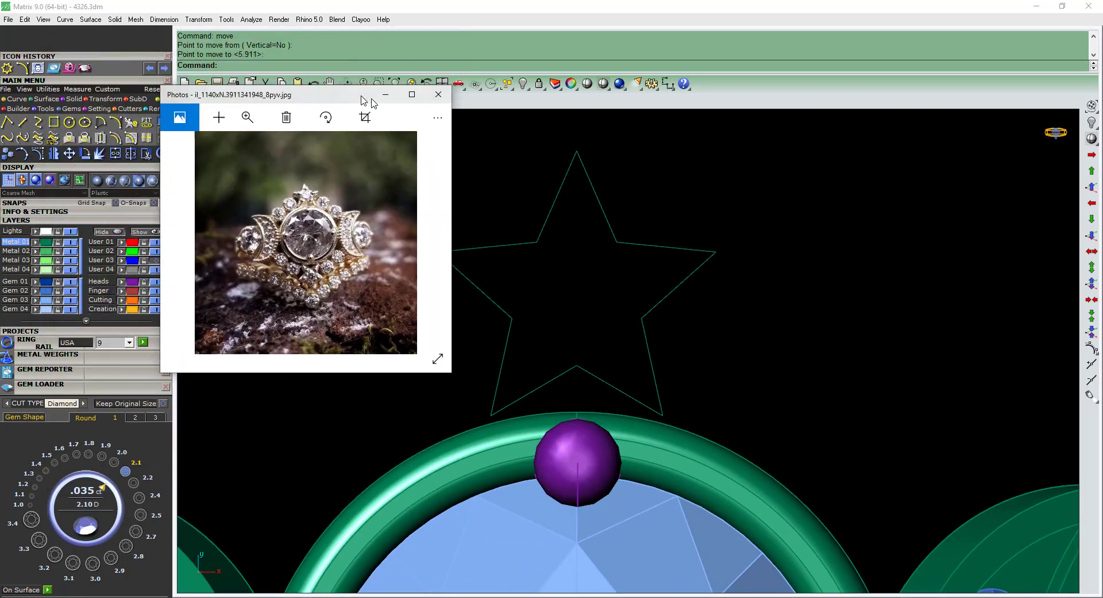
pyautogui.moveTo(259, 58); pyautogui.dragTo(358, 86)
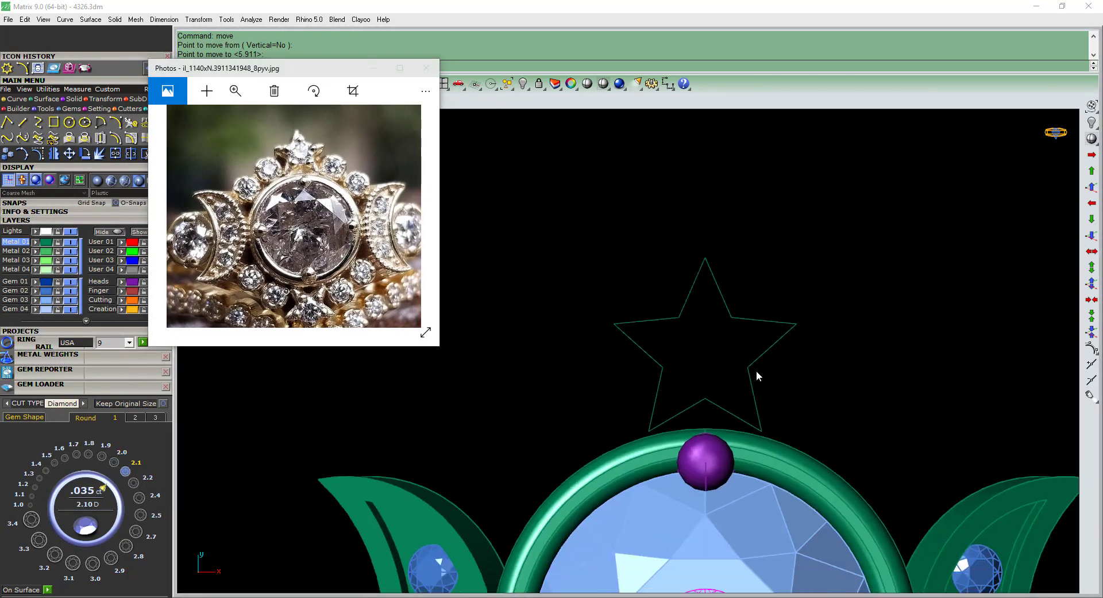
pyautogui.click(74, 454)
pyautogui.click(102, 456)
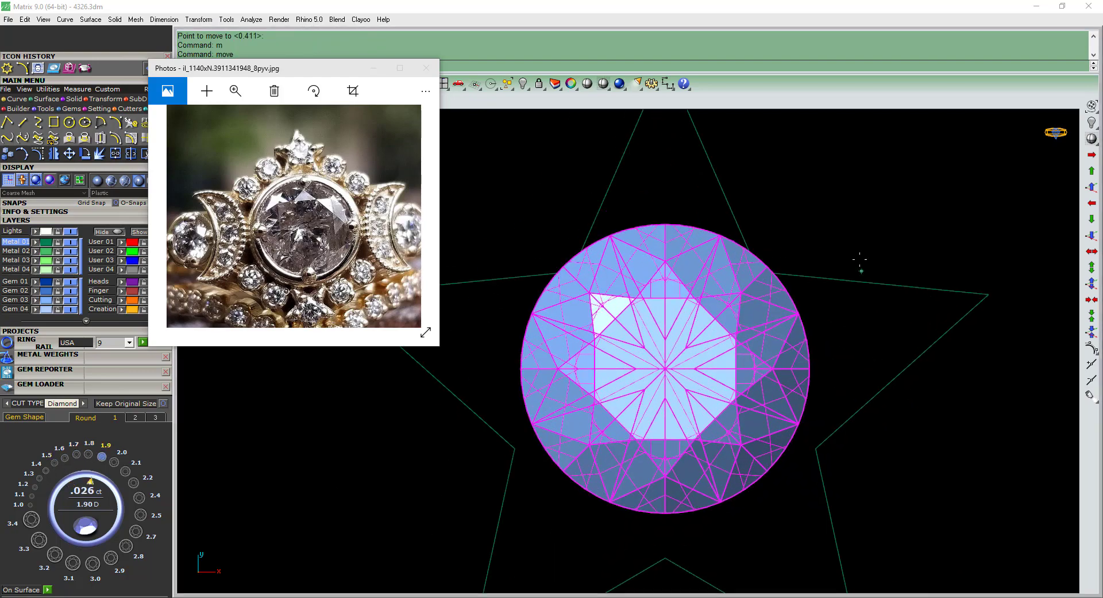
# - Mirror-copy the star and its gem below the bezel
pyautogui.click(854, 297)
pyautogui.scroll(-2, 855, 296)
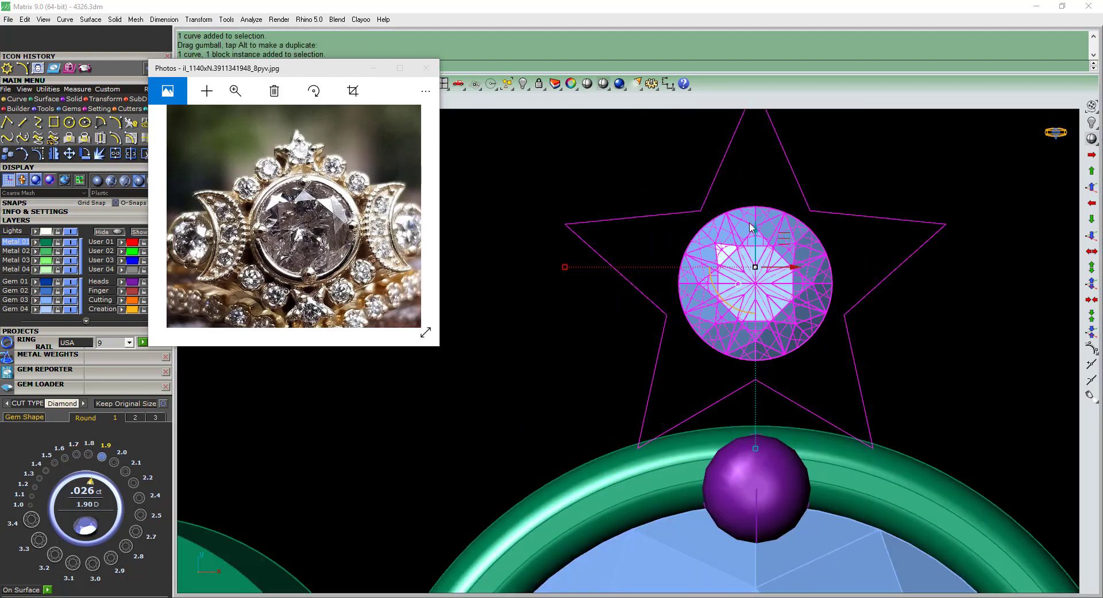
pyautogui.click(750, 227)
pyautogui.scroll(3, 750, 227)
pyautogui.scroll(-5, 776, 253)
pyautogui.scroll(-2, 802, 277)
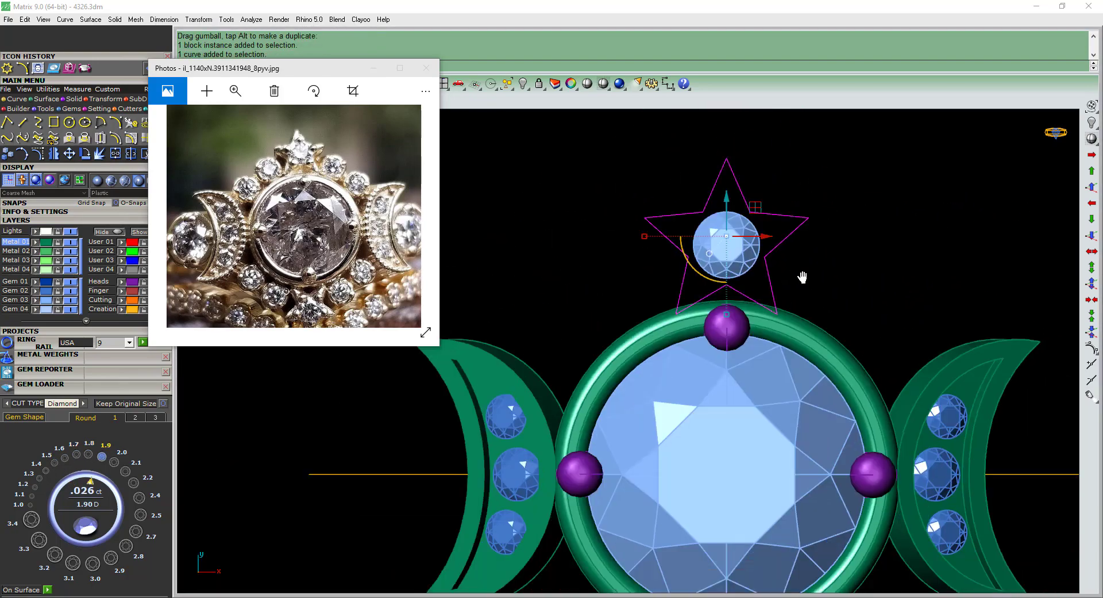
pyautogui.rightClick(802, 277)
pyautogui.scroll(-3, 867, 293)
pyautogui.scroll(1, 786, 469)
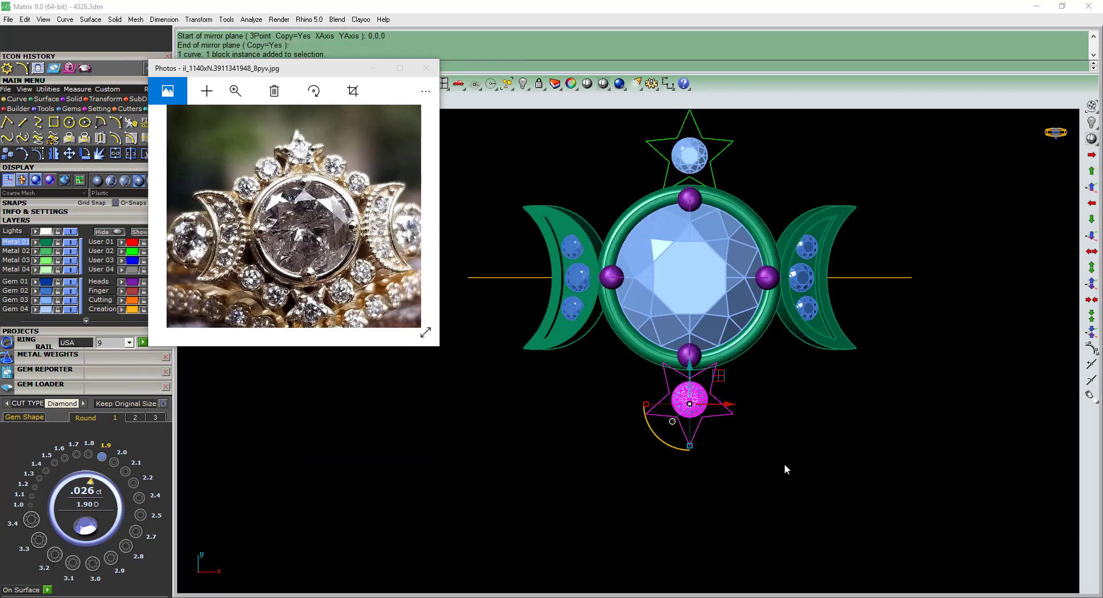
pyautogui.hotkey('ctrl', 'z')
pyautogui.hotkey('ctrl', 'y')
# - Copy small gems between the left crescent and the star, sized 1.70 mm
pyautogui.click(54, 463)
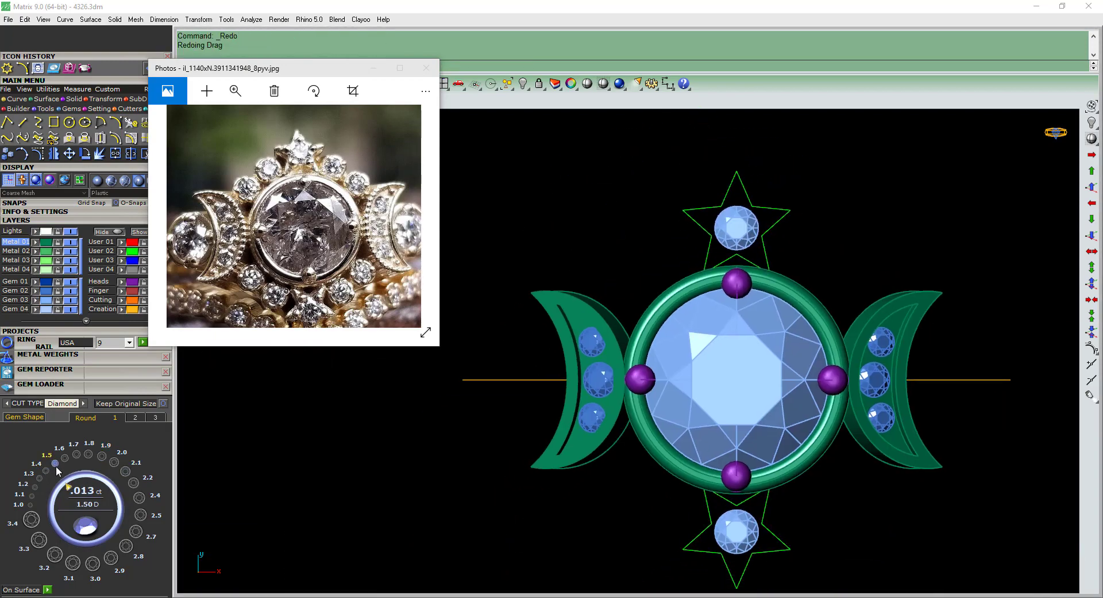
pyautogui.click(125, 471)
pyautogui.scroll(3, 695, 258)
pyautogui.scroll(2, 632, 319)
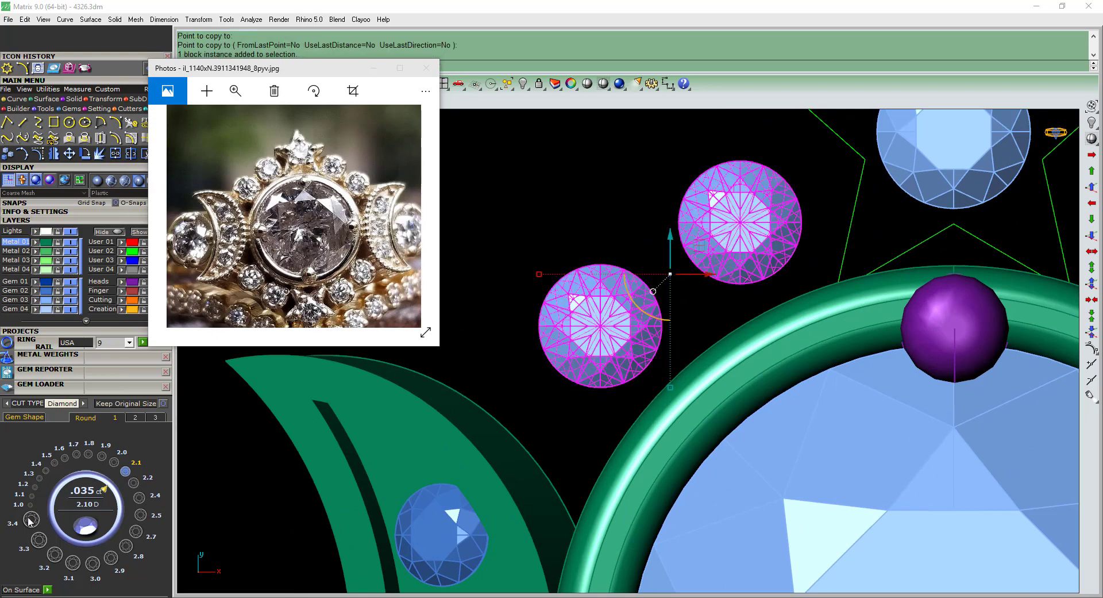
pyautogui.click(77, 454)
pyautogui.scroll(-3, 747, 258)
pyautogui.scroll(3, 759, 247)
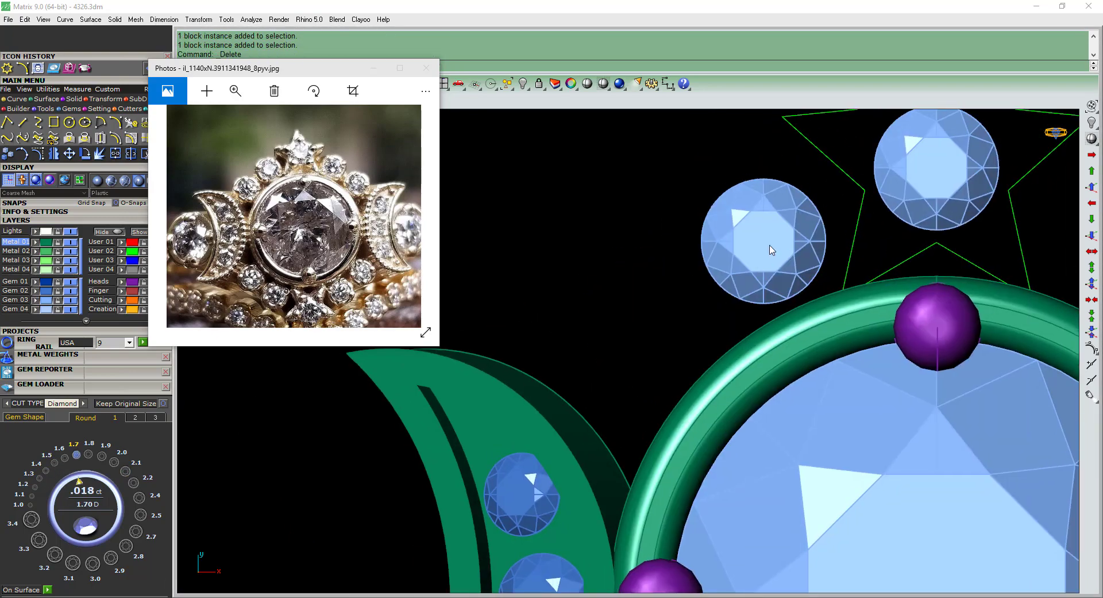
# - Draw a circle centred on a small gem and offset it for a disc bezel
pyautogui.write('ci')
pyautogui.press('Return')
pyautogui.click(760, 244)
pyautogui.scroll(1, 760, 207)
pyautogui.write('of')
pyautogui.press('Return')
pyautogui.scroll(1, 865, 235)
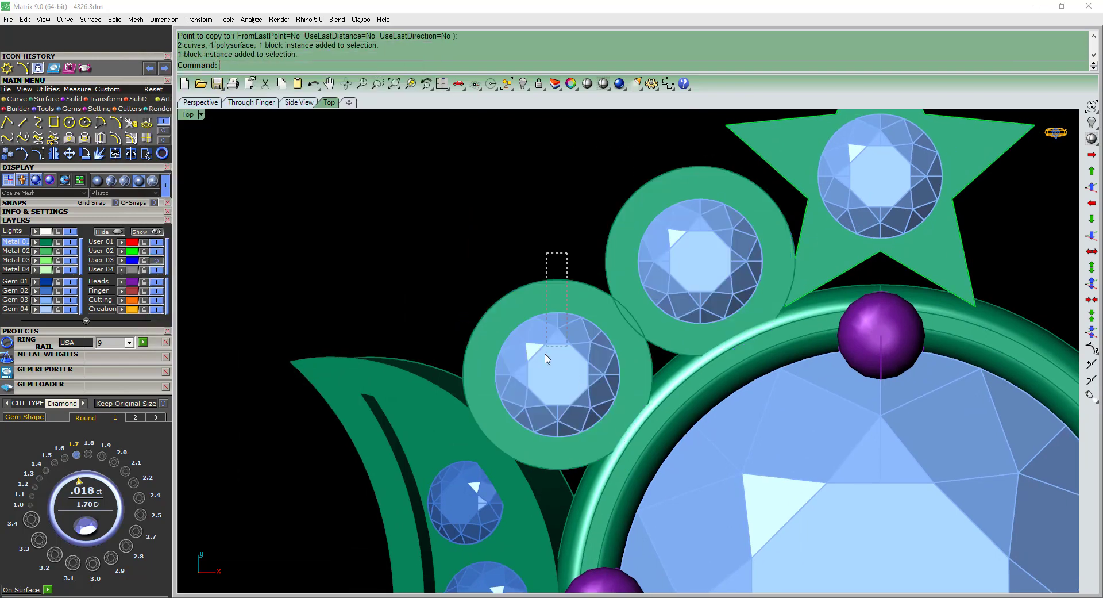
# - Resize the lower small gem to 1.60 mm and nudge it into position
pyautogui.click(64, 458)
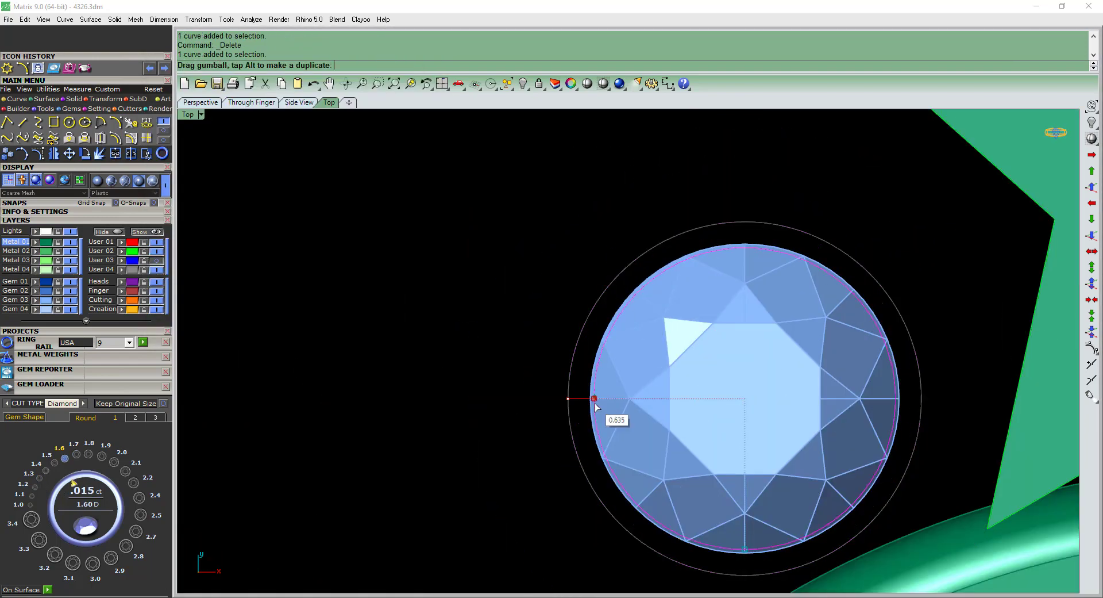
pyautogui.scroll(-3, 596, 407)
pyautogui.scroll(-2, 575, 287)
pyautogui.click(575, 284)
pyautogui.moveTo(602, 256); pyautogui.dragTo(607, 260)
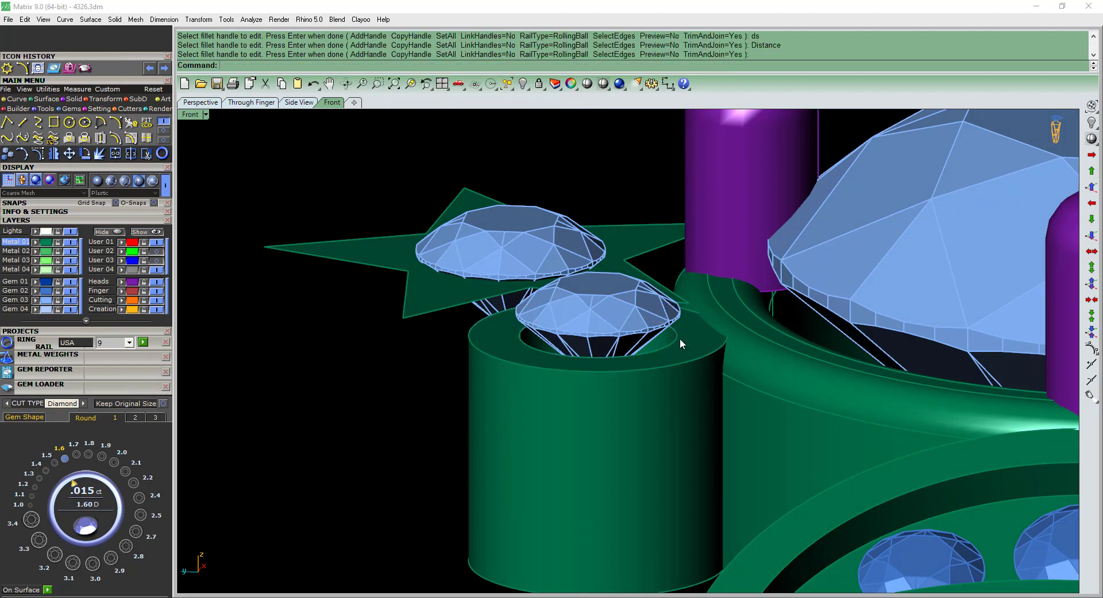
# - Fillet the tube bezel edges using SetAll with radius 0.2
pyautogui.write('s')
pyautogui.press('Return')
pyautogui.write('0.2')
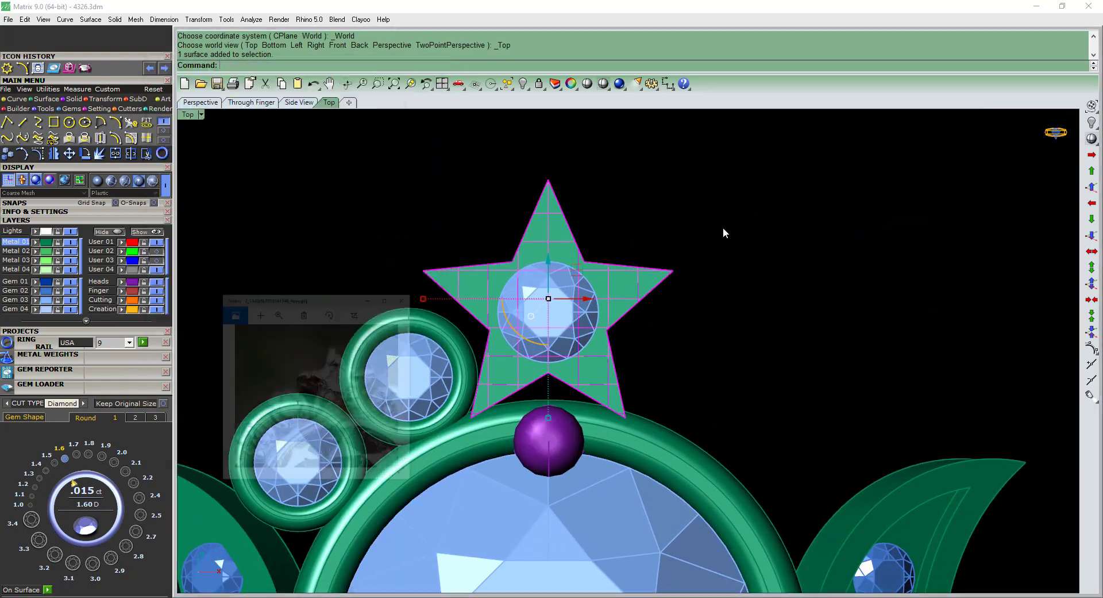
# - Delete the flat star surface and its gem, hide the Metal 01 layer, and view the star from the side
pyautogui.scroll(5, 724, 233)
pyautogui.press('Delete')
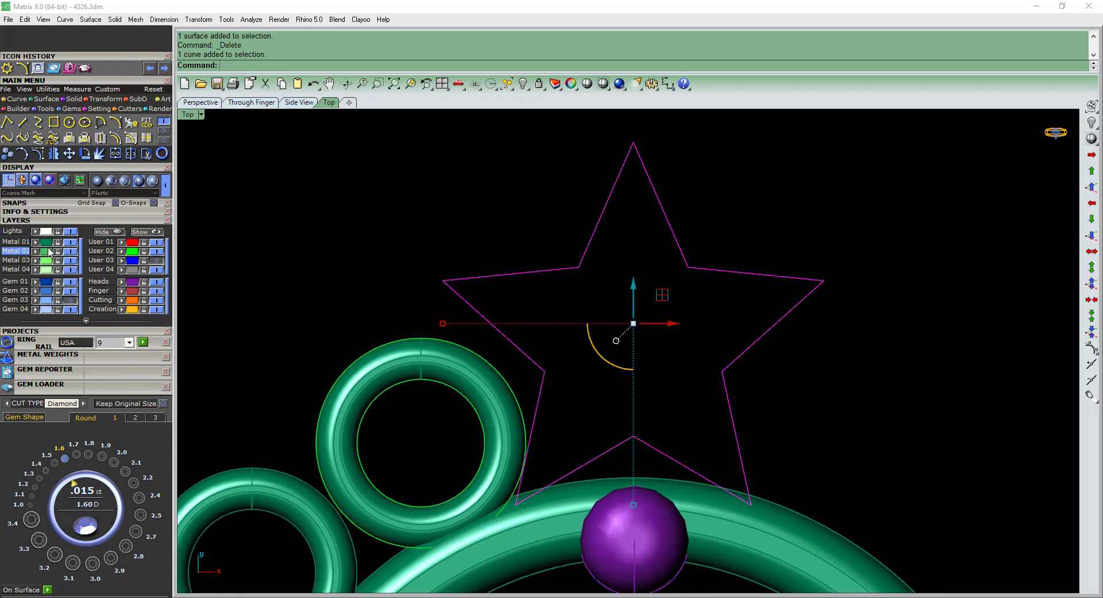
pyautogui.click(70, 242)
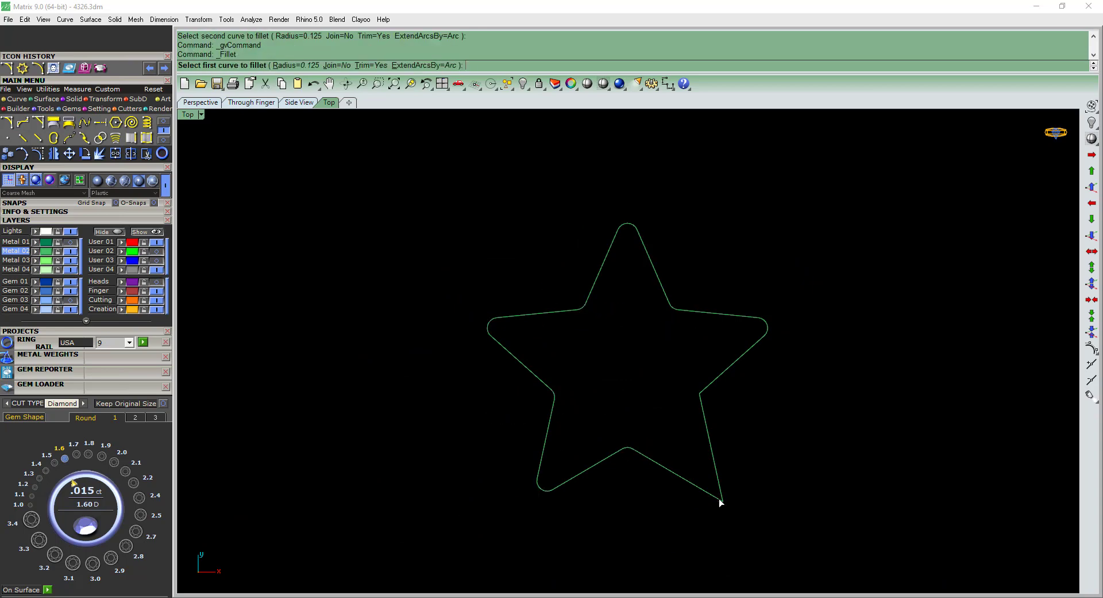
pyautogui.hotkey('ctrl', 'F3')
pyautogui.write('c')
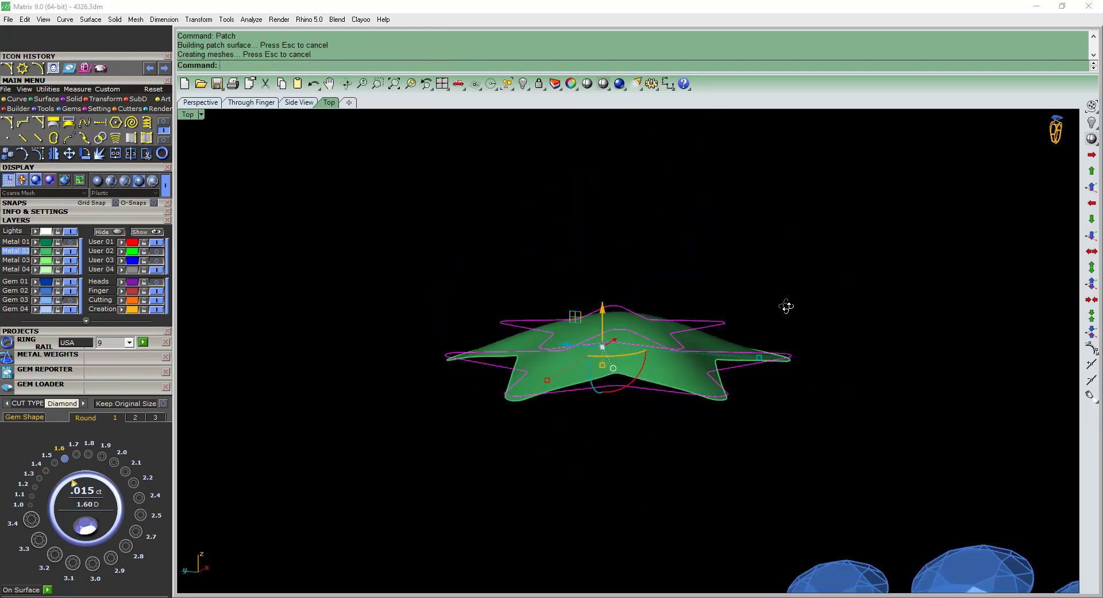
pyautogui.moveTo(613, 337); pyautogui.dragTo(723, 465, button='right')
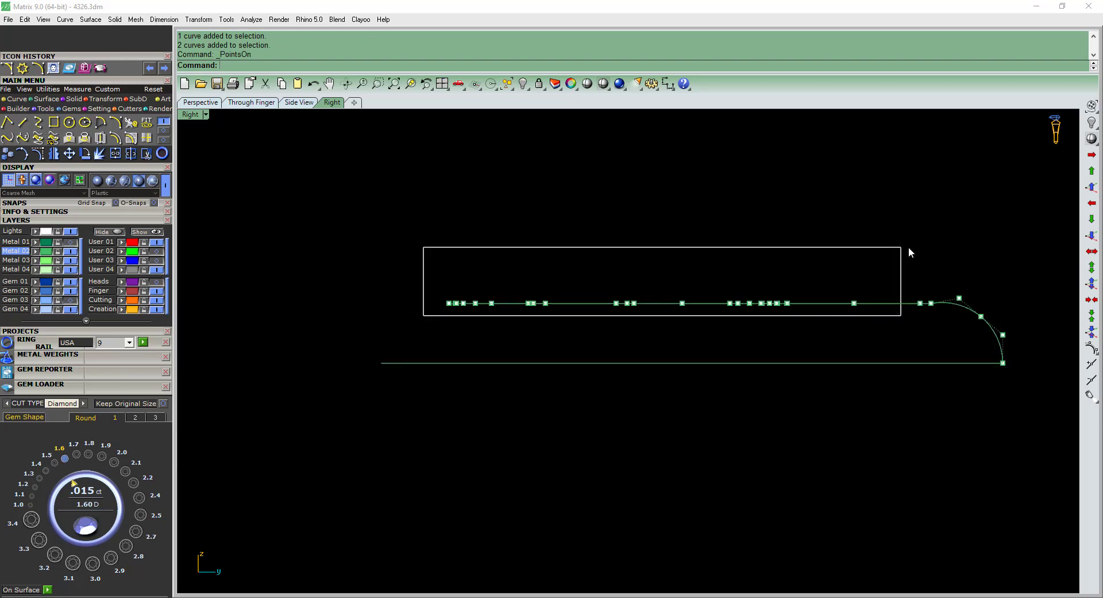
pyautogui.write('s')
# - Inspect the star at low angles, then select the star frame instead of its gem
pyautogui.hotkey('ctrl', 'F1')
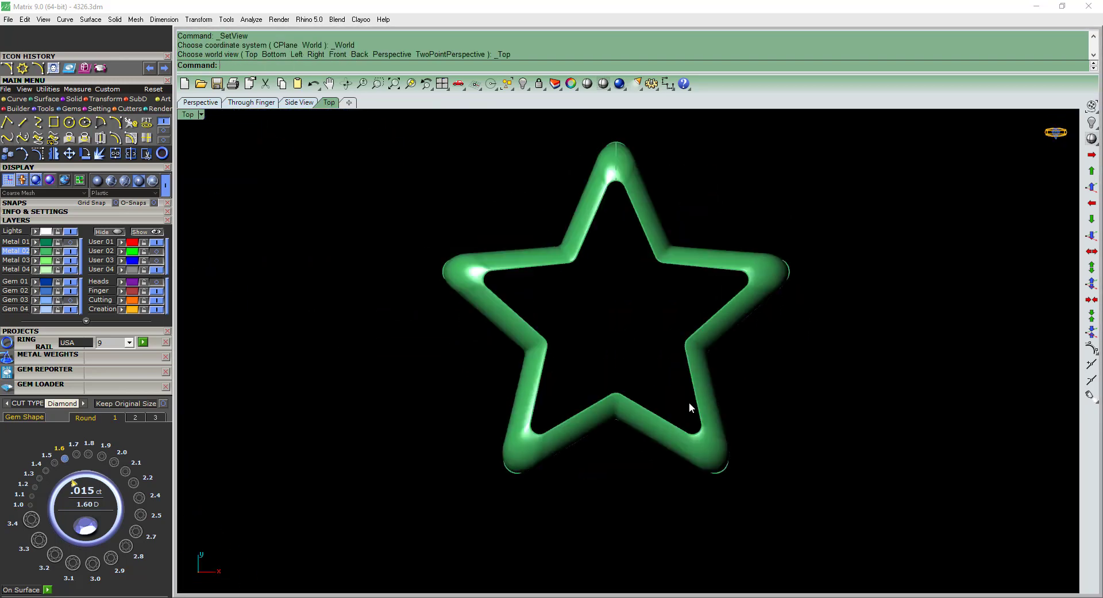
pyautogui.moveTo(632, 443)
pyautogui.mouseDown(button='right')
pyautogui.moveTo(679, 342)
pyautogui.moveTo(663, 370)
pyautogui.mouseUp(button='right')
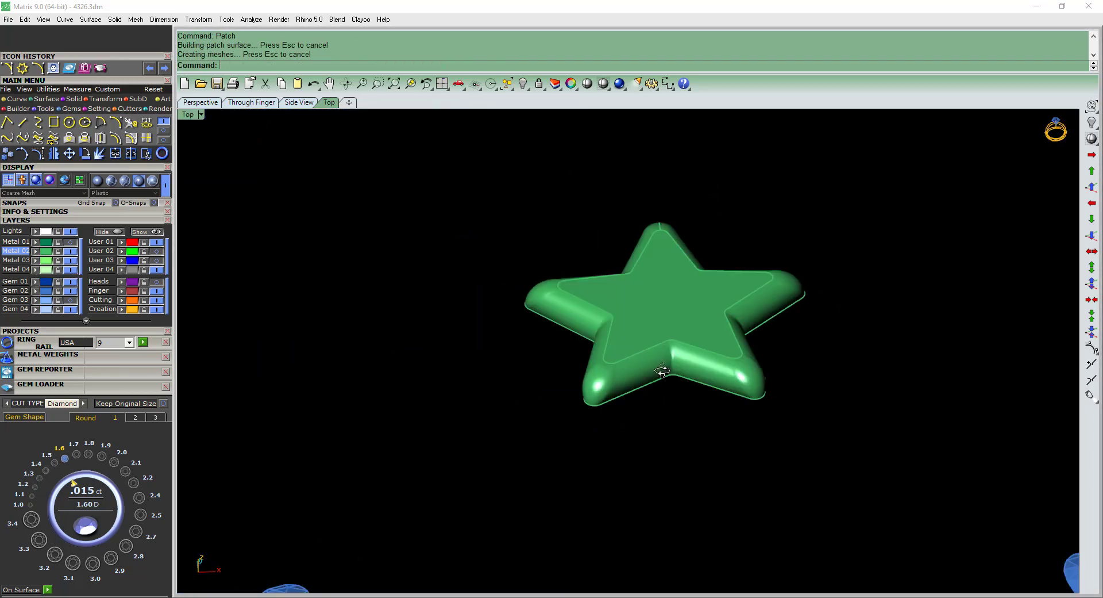
pyautogui.scroll(-3, 771, 356)
pyautogui.moveTo(703, 325); pyautogui.dragTo(661, 310, button='right')
pyautogui.hotkey('ctrl', 'F3')
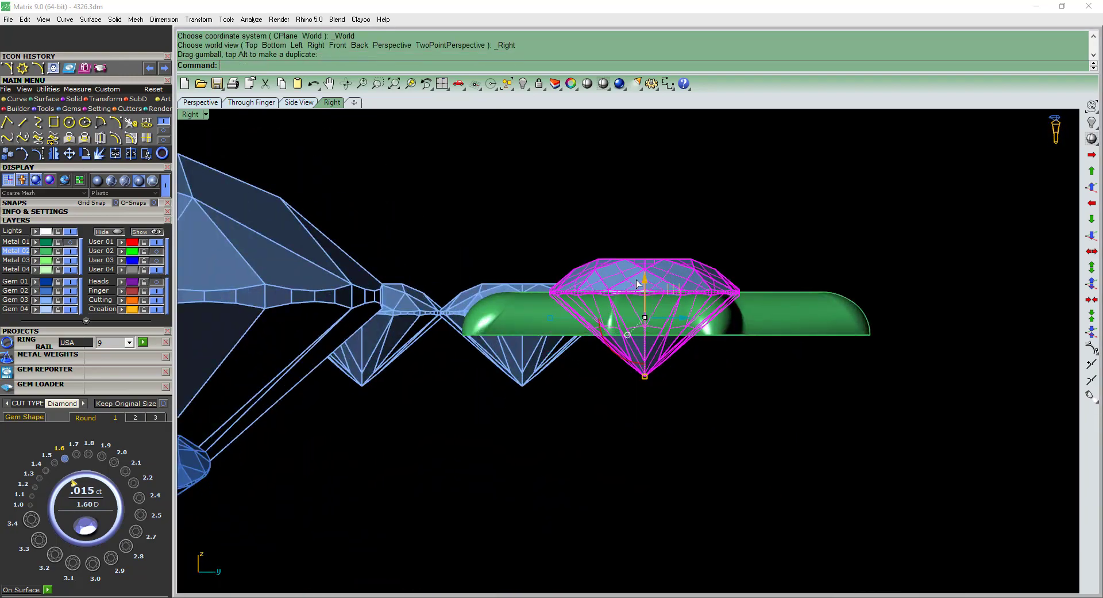
pyautogui.click(638, 308)
pyautogui.hotkey('ctrl', 'F1')
pyautogui.keyDown('shift'); pyautogui.click(661, 310); pyautogui.keyUp('shift')
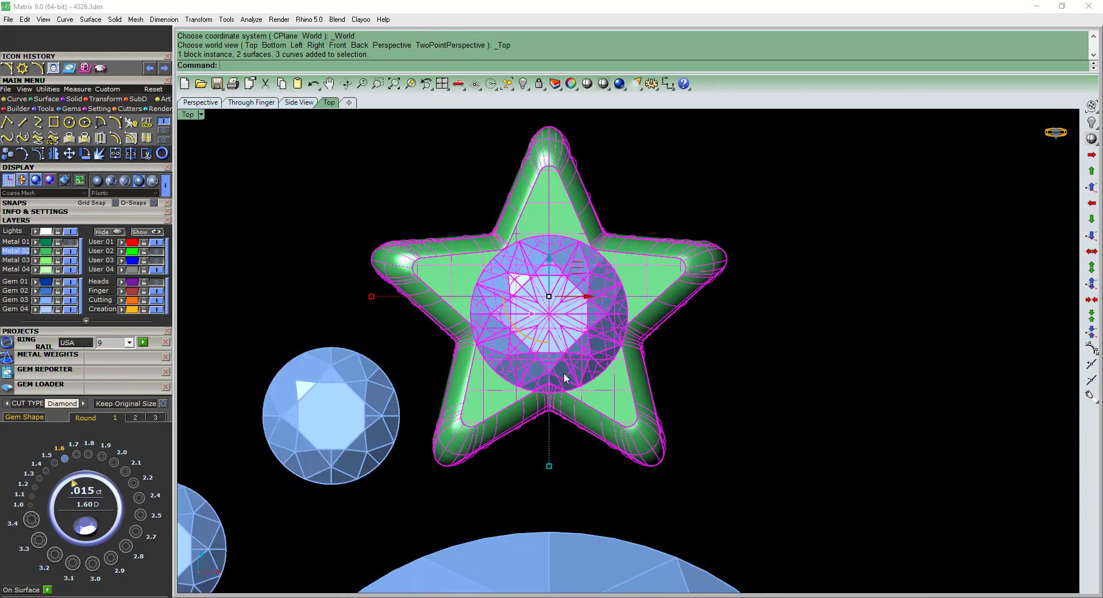
pyautogui.hotkey('ctrl', 'F3')
pyautogui.keyDown('ctrl'); pyautogui.click(619, 280); pyautogui.keyUp('ctrl')
pyautogui.hotkey('ctrl', 'F1')
# - Try stretching the star frame outward, undo it, and save the ring file
pyautogui.moveTo(566, 509); pyautogui.dragTo(562, 470)
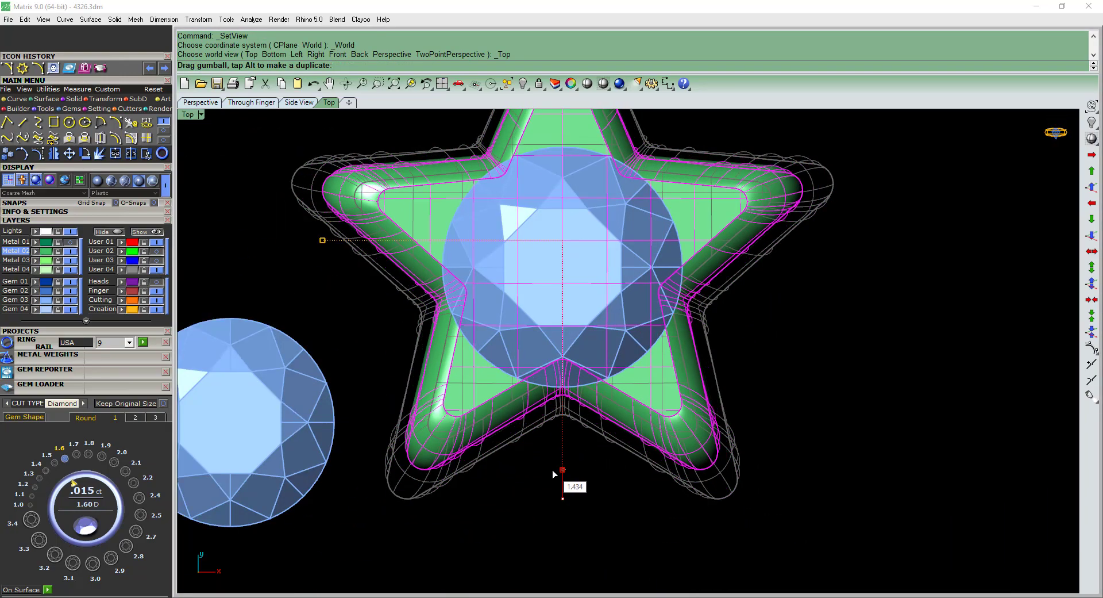
pyautogui.moveTo(561, 470)
pyautogui.mouseDown(button='right')
pyautogui.moveTo(642, 393)
pyautogui.moveTo(576, 373)
pyautogui.mouseUp(button='right')
pyautogui.scroll(-3, 642, 393)
pyautogui.hotkey('ctrl', 'F1')
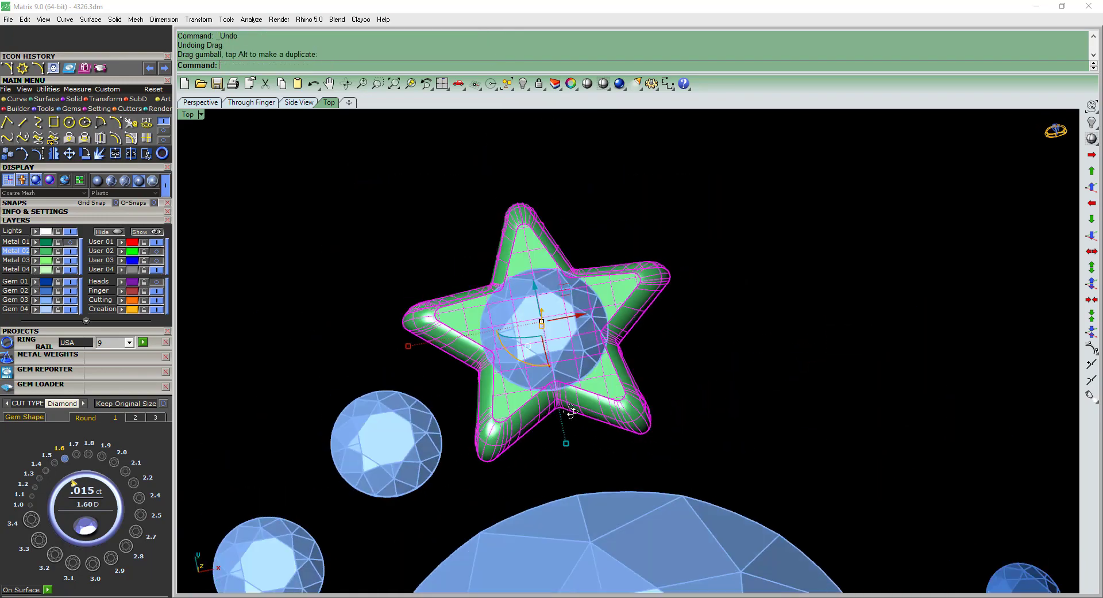
pyautogui.hotkey('ctrl', 's')
# - Tilt the top view to inspect the star setting and select it
pyautogui.scroll(-2, 577, 373)
pyautogui.hotkey('ctrl', 'F1')
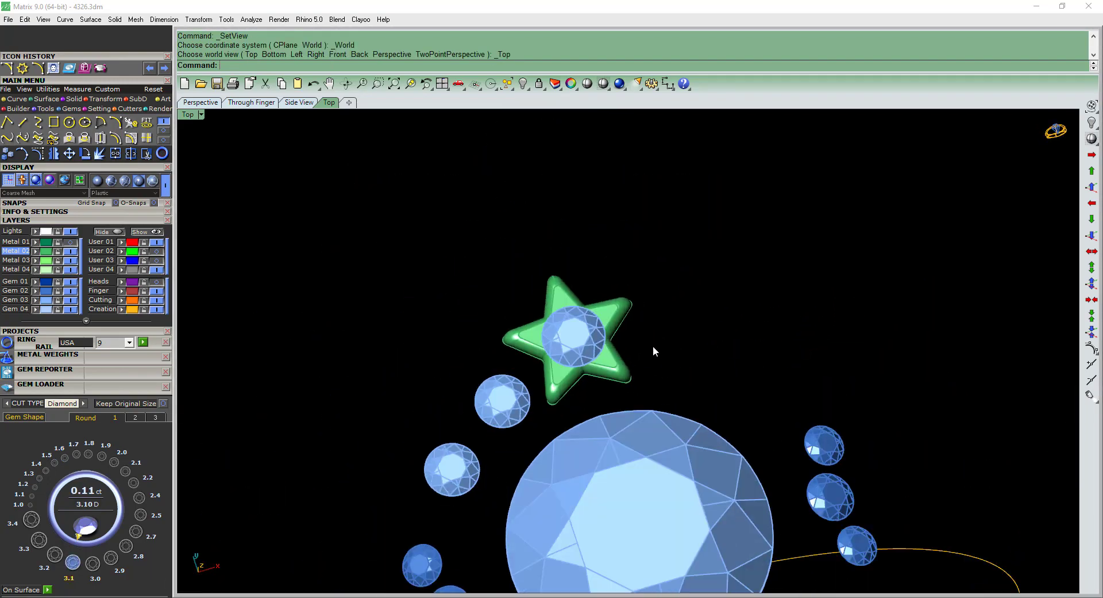
pyautogui.scroll(3, 653, 346)
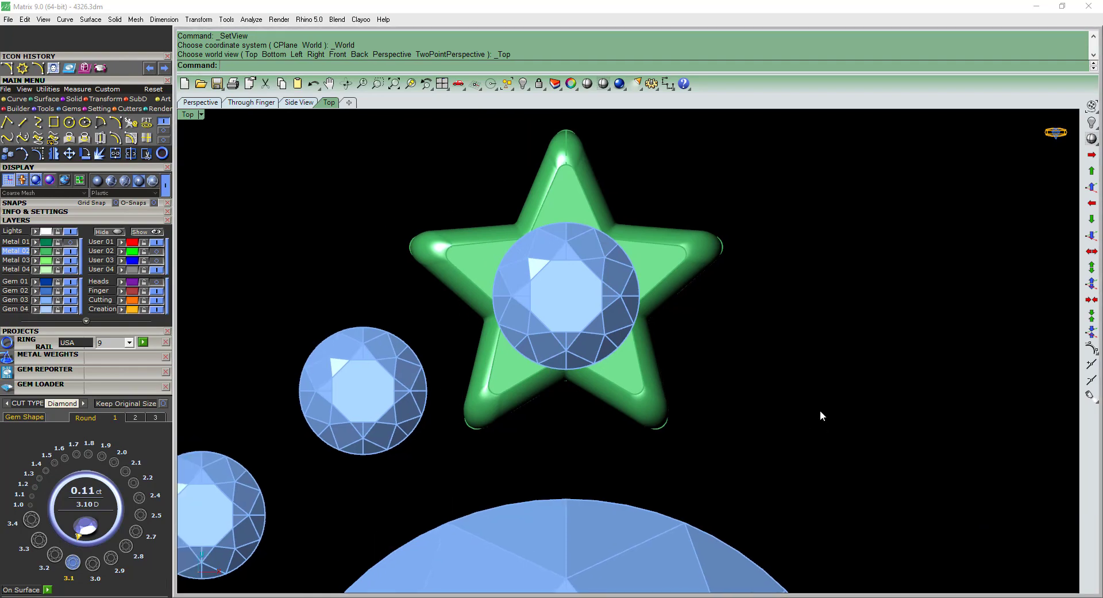
pyautogui.scroll(-3, 592, 430)
pyautogui.moveTo(592, 430)
pyautogui.keyDown('ctrl'); pyautogui.keyDown('shift'); pyautogui.mouseDown(button='right')
pyautogui.moveTo(758, 443)
pyautogui.moveTo(640, 311)
pyautogui.mouseUp(button='right'); pyautogui.keyUp('shift'); pyautogui.keyUp('ctrl')
pyautogui.click(640, 312)
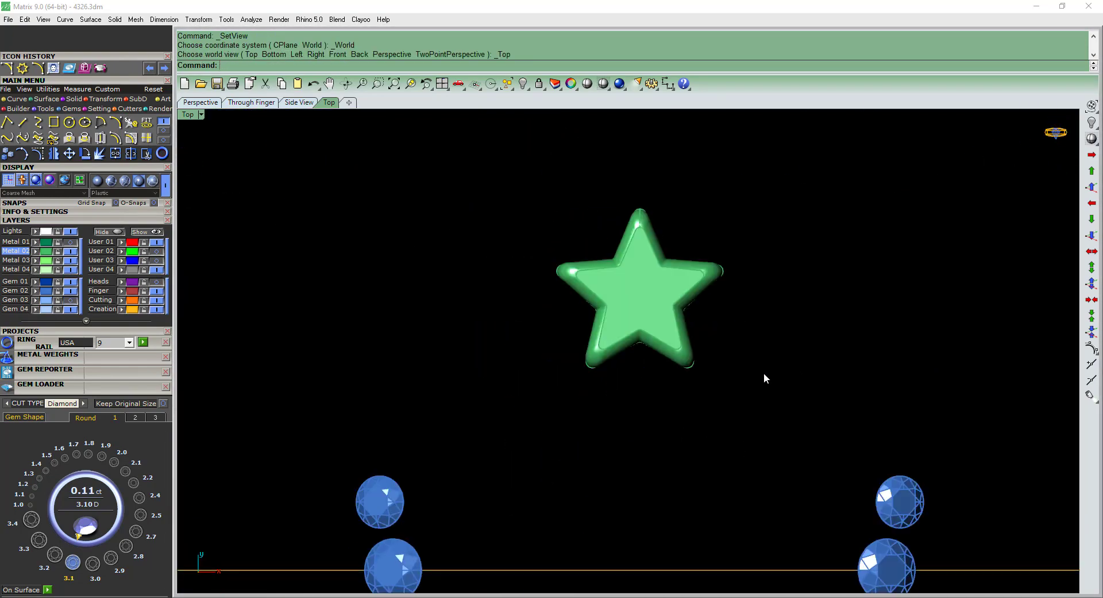
# - Extract the star's top surface and delete it, leaving the star open-topped
pyautogui.keyDown('ctrl'); pyautogui.keyDown('shift'); pyautogui.moveTo(763, 378); pyautogui.dragTo(575, 388, button='right'); pyautogui.keyUp('shift'); pyautogui.keyUp('ctrl')
pyautogui.click(608, 287)
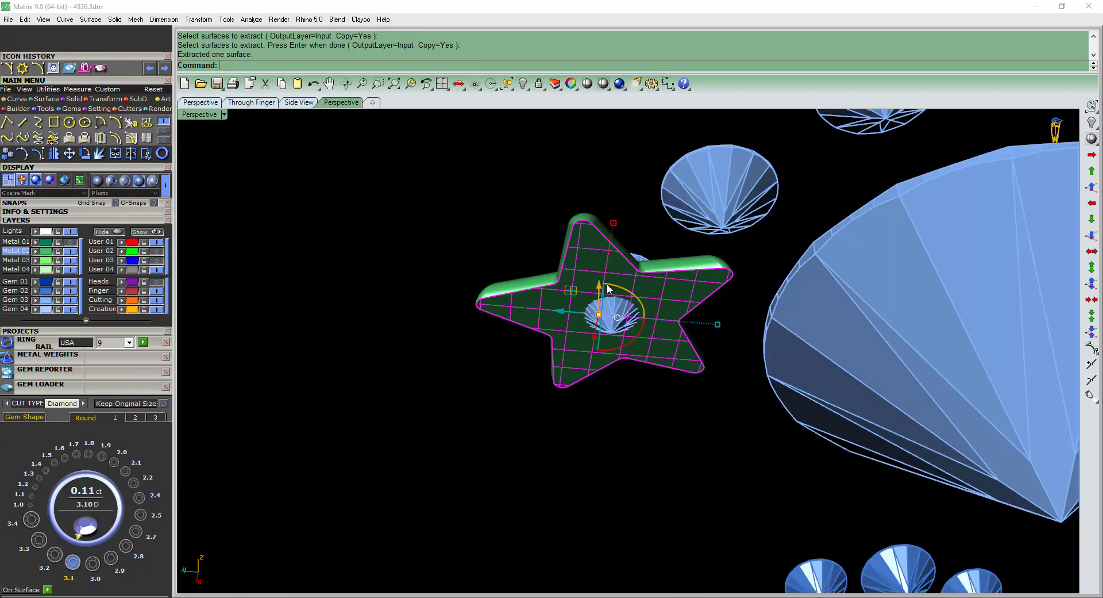
pyautogui.moveTo(607, 284)
pyautogui.keyDown('ctrl'); pyautogui.keyDown('shift'); pyautogui.mouseDown(button='right')
pyautogui.moveTo(605, 393)
pyautogui.moveTo(632, 345)
pyautogui.mouseUp(button='right'); pyautogui.keyUp('shift'); pyautogui.keyUp('ctrl')
pyautogui.press('Delete')
# - Move the star body to layer Metal 03, join it into one piece, and nudge it into position
pyautogui.click(605, 393)
pyautogui.click(15, 260)
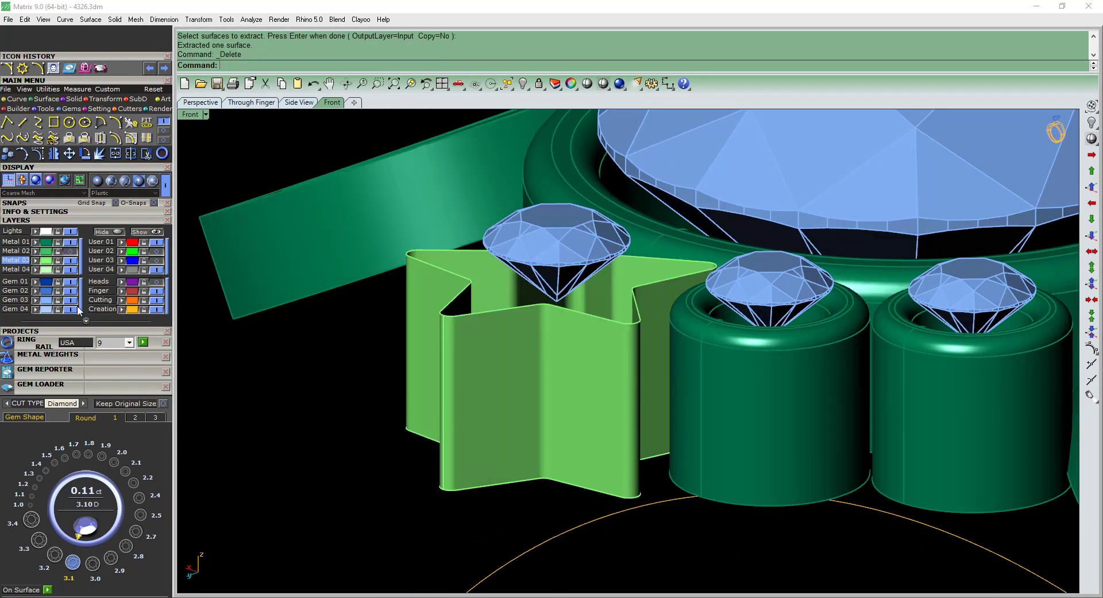
pyautogui.moveTo(471, 322)
pyautogui.keyDown('ctrl'); pyautogui.keyDown('shift'); pyautogui.mouseDown(button='right')
pyautogui.moveTo(519, 290)
pyautogui.moveTo(375, 286)
pyautogui.moveTo(563, 381)
pyautogui.mouseUp(button='right'); pyautogui.keyUp('shift'); pyautogui.keyUp('ctrl')
pyautogui.hotkey('ctrl', 'j')
pyautogui.hotkey('ctrl', 'F2')
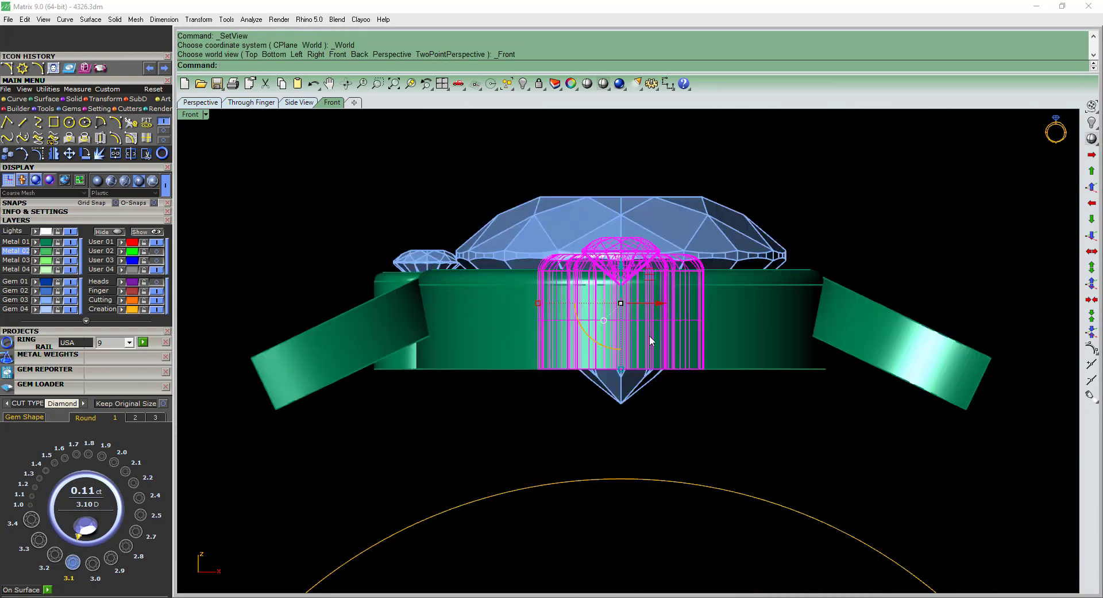
pyautogui.hotkey('ctrl', 'shift', 'F2')
pyautogui.moveTo(640, 282); pyautogui.dragTo(654, 294)
pyautogui.hotkey('ctrl', 'F1')
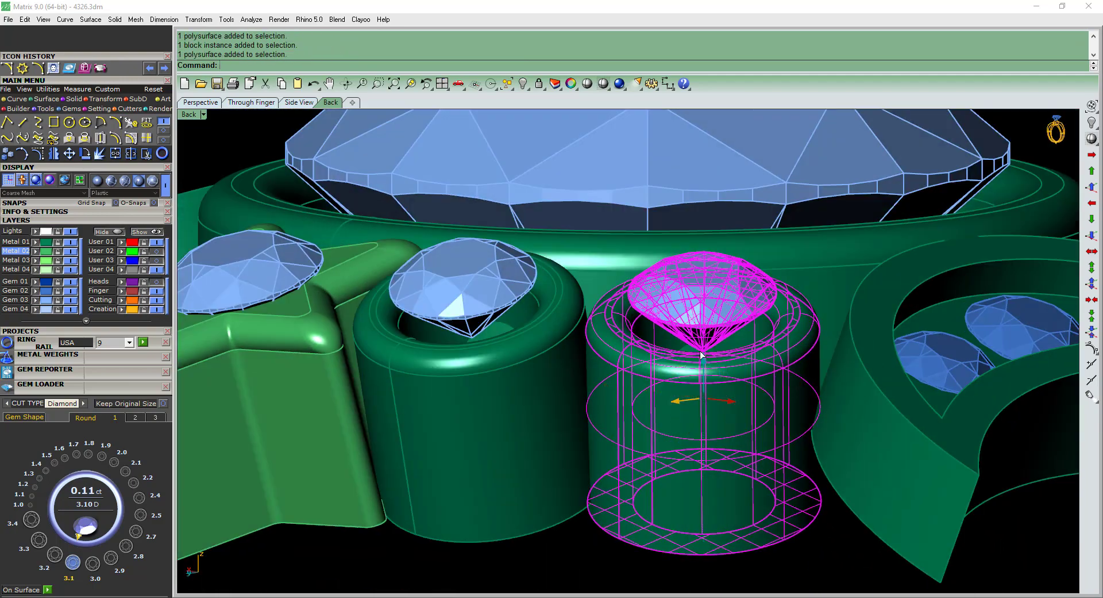
# - Undo a trial rotate and mirror, then shift the centre bezel 0.430 with the gumball
pyautogui.write('r')
pyautogui.press('Return')
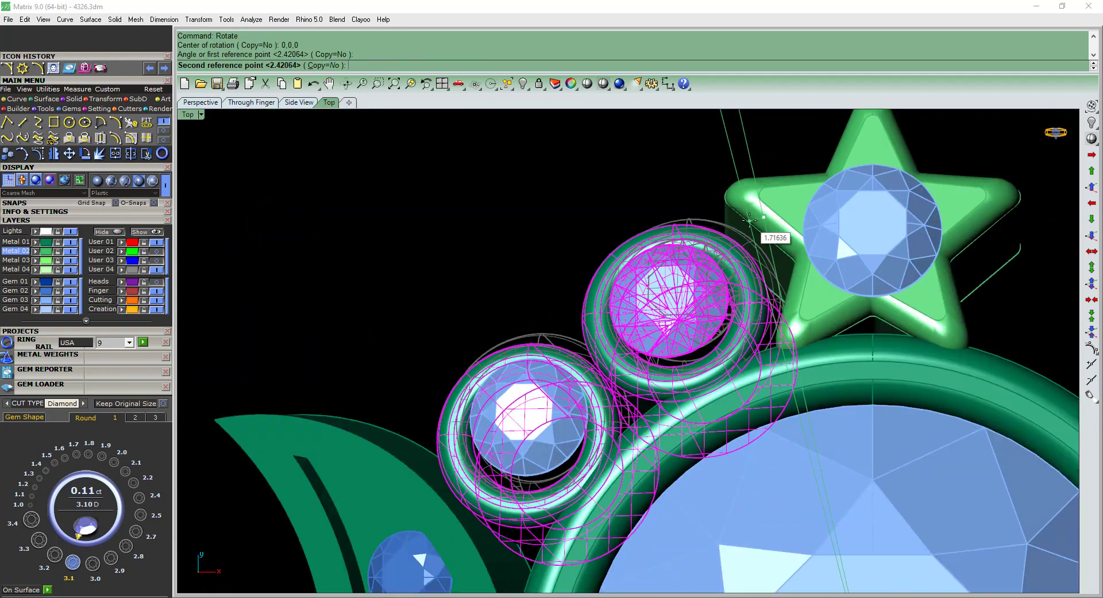
pyautogui.hotkey('ctrl', 'z')
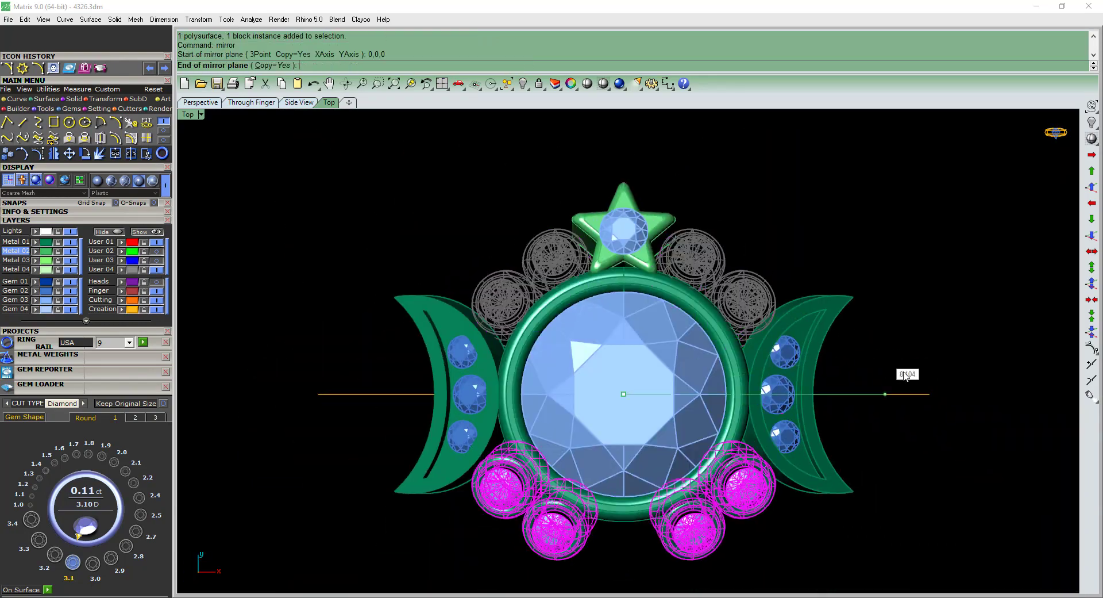
pyautogui.hotkey('ctrl', 'z')
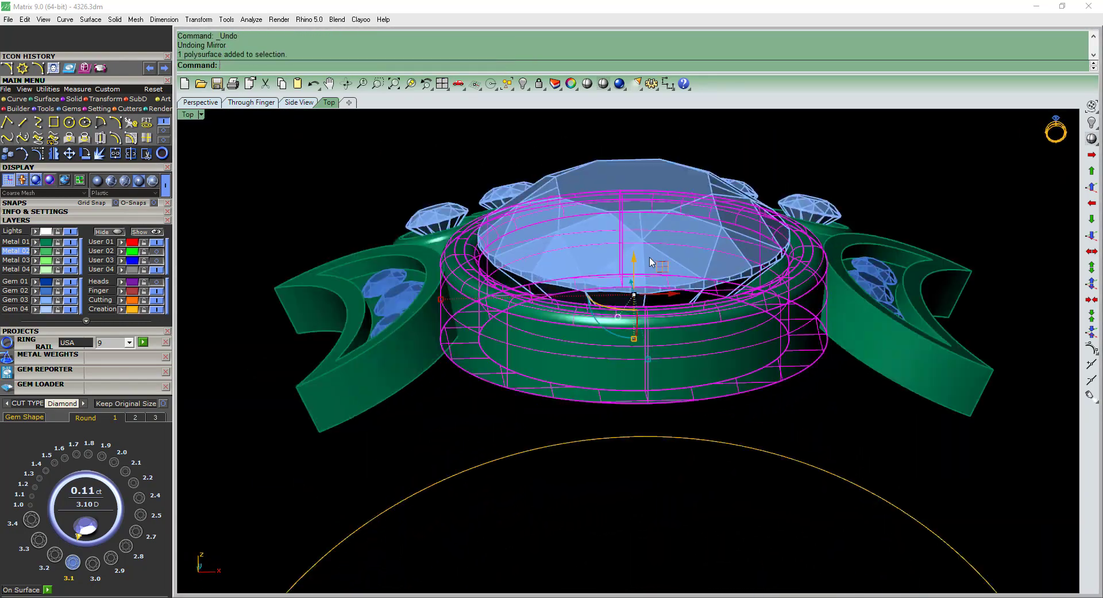
pyautogui.click(609, 270)
pyautogui.moveTo(610, 270); pyautogui.dragTo(605, 264)
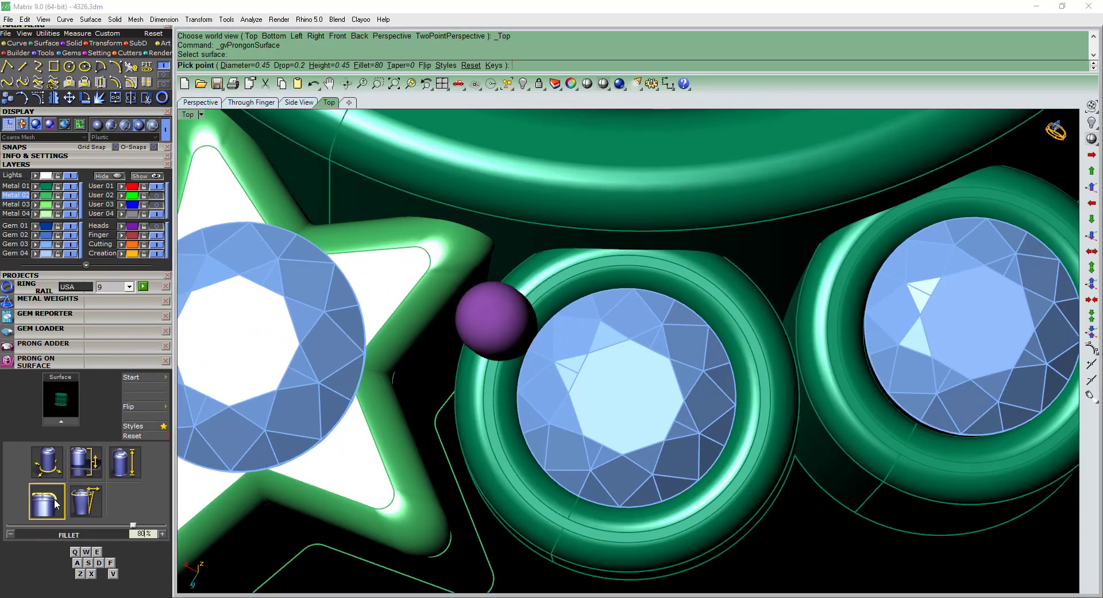
# - Switch the prong setting to taper and place a first prong beside the small gem
pyautogui.click(86, 501)
pyautogui.click(534, 291)
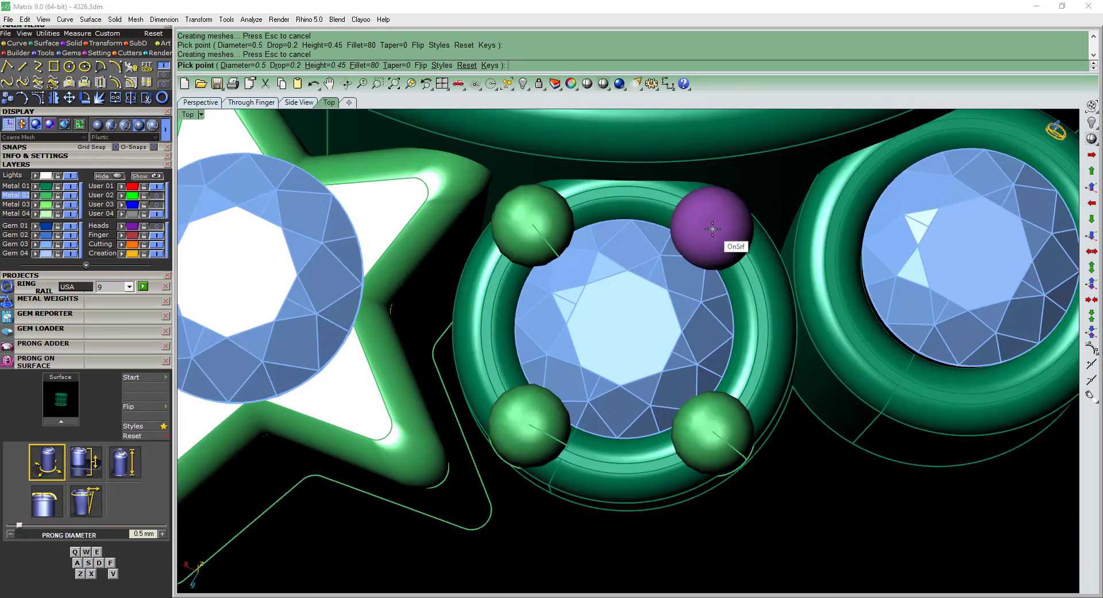
pyautogui.rightClick(716, 246)
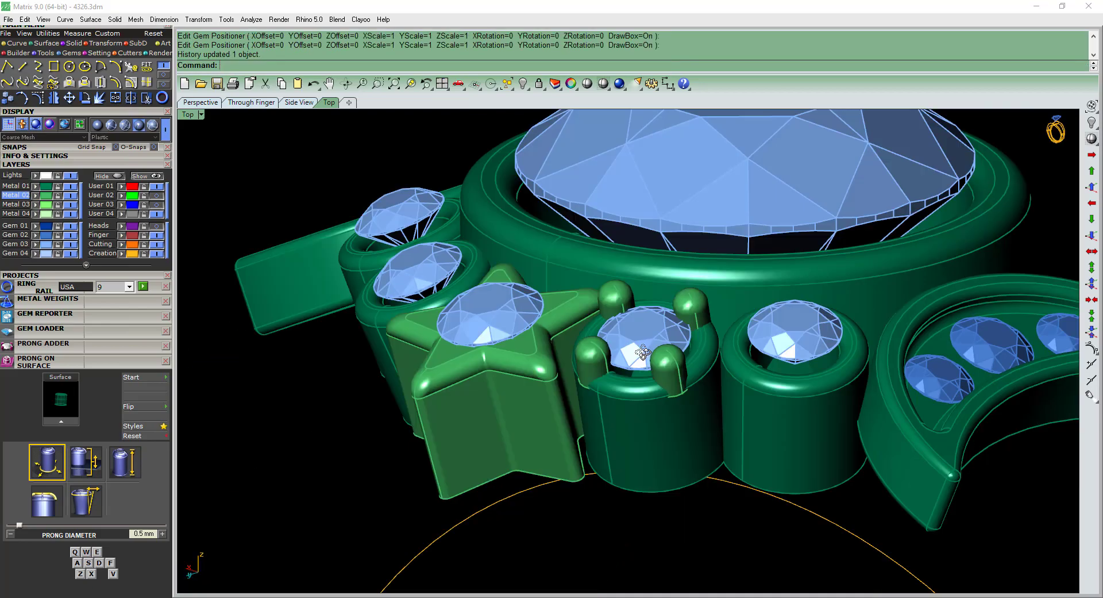
pyautogui.moveTo(642, 353); pyautogui.dragTo(690, 281, button='right')
pyautogui.press('Return')
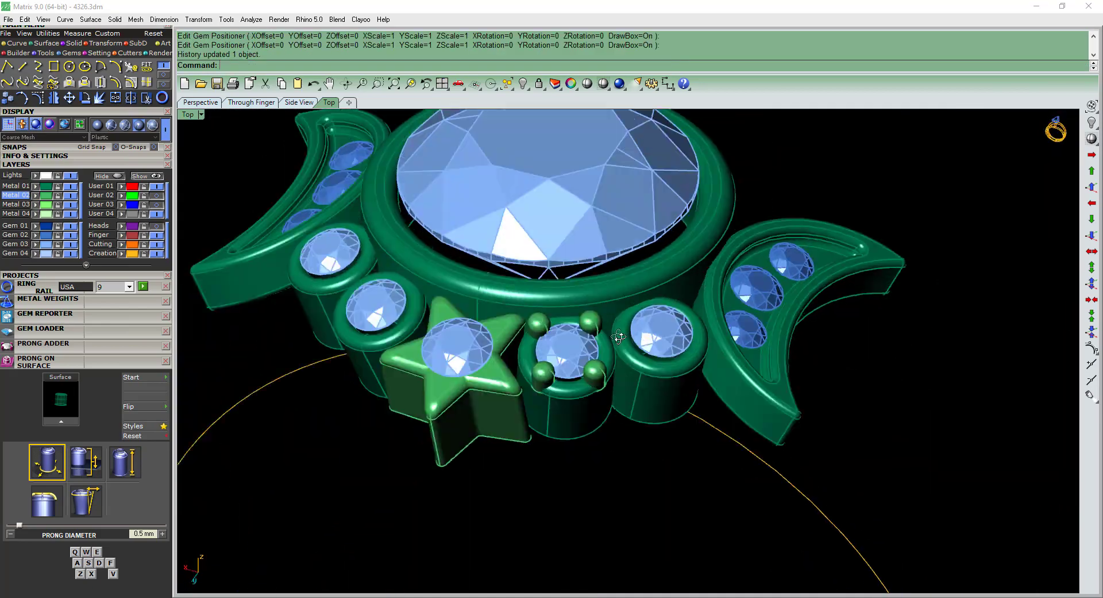
pyautogui.moveTo(695, 178); pyautogui.dragTo(628, 460, button='right')
# - Delete two misplaced prongs and re-place 0.6-high prongs so four are grouped around the gem
pyautogui.click(503, 270)
pyautogui.keyDown('shift'); pyautogui.click(586, 360); pyautogui.keyUp('shift')
pyautogui.press('Delete')
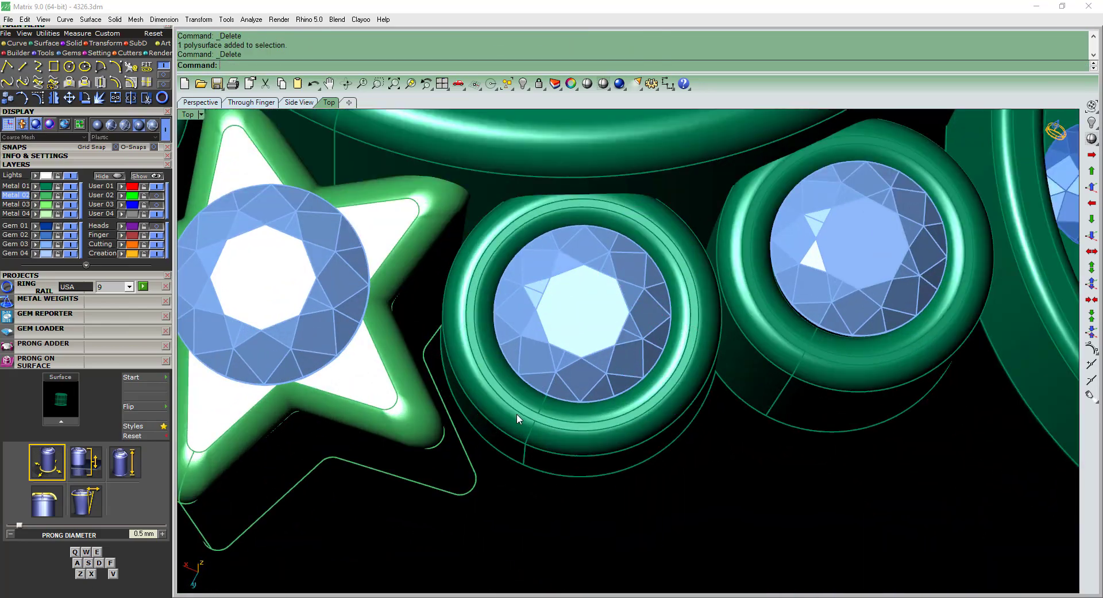
pyautogui.press('Return')
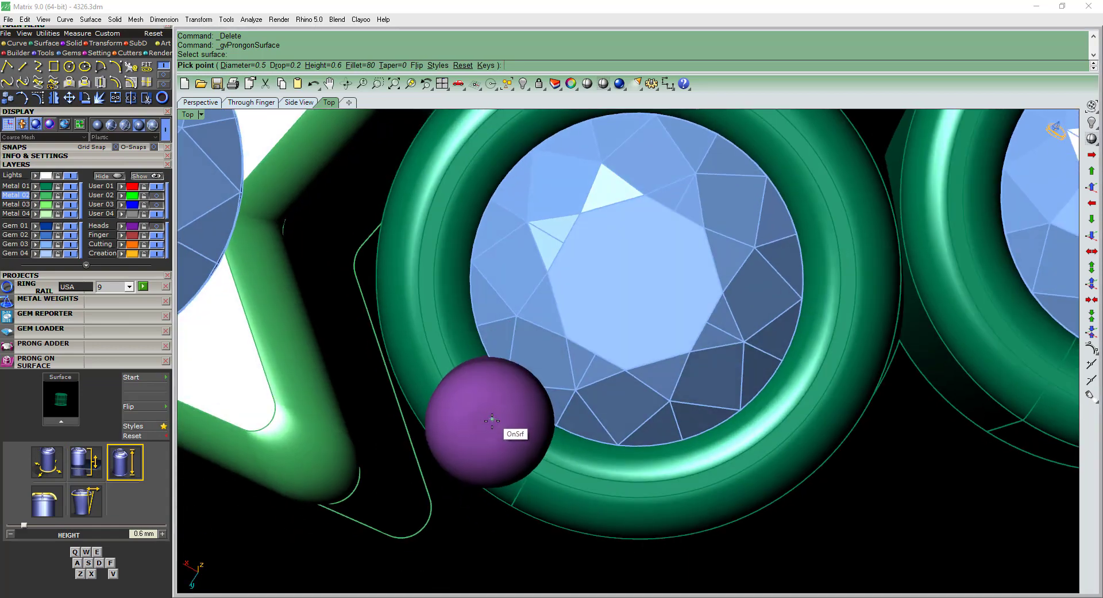
pyautogui.click(507, 418)
pyautogui.scroll(-2, 505, 278)
pyautogui.scroll(1, 507, 201)
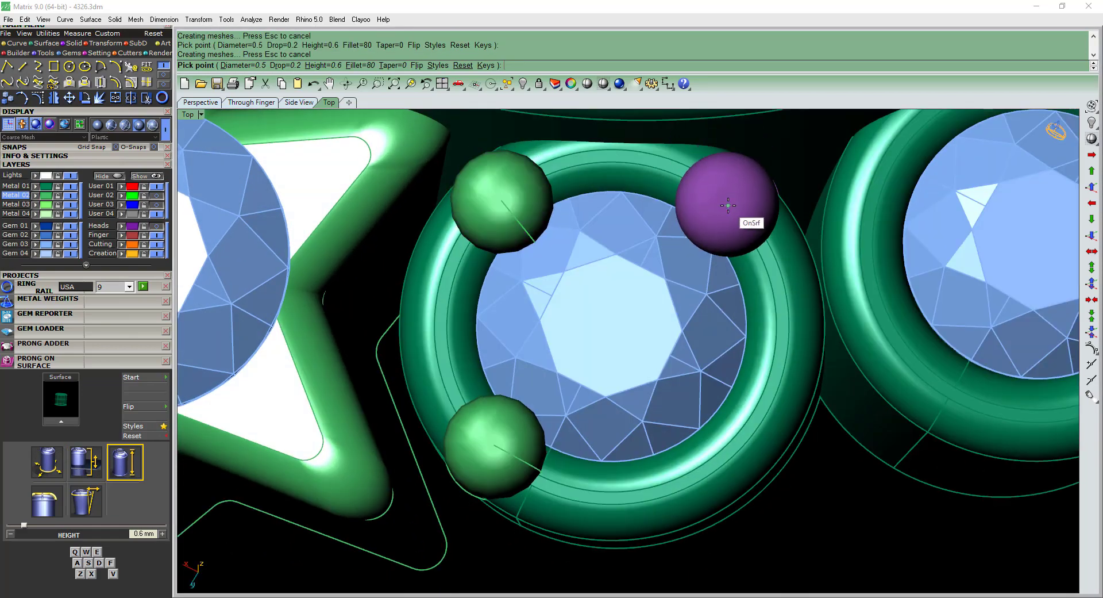
pyautogui.click(720, 450)
pyautogui.press('Return')
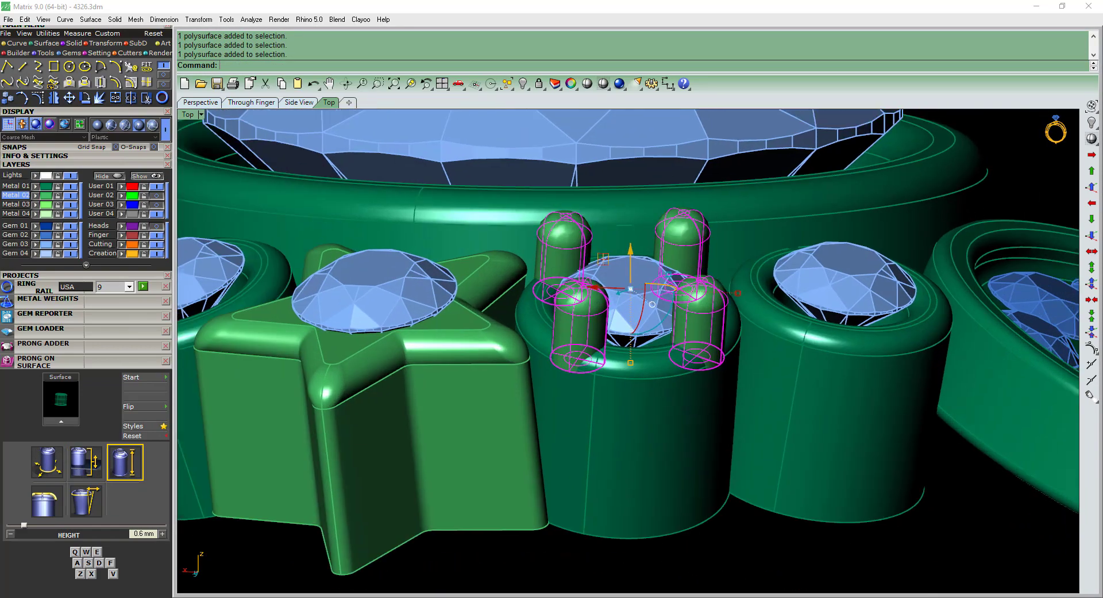
# - Select the four grouped prongs and check them in perspective
pyautogui.moveTo(721, 288)
pyautogui.mouseDown(button='right')
pyautogui.moveTo(695, 358)
pyautogui.moveTo(676, 305)
pyautogui.mouseUp(button='right')
pyautogui.click(696, 357)
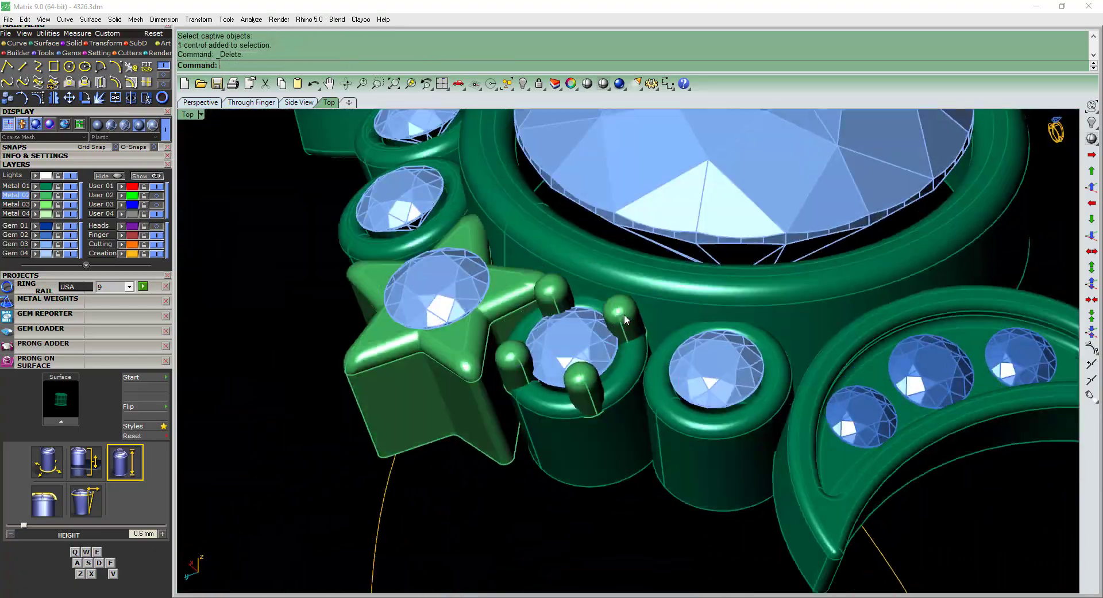
pyautogui.moveTo(647, 370)
pyautogui.mouseDown(button='right')
pyautogui.moveTo(661, 322)
pyautogui.moveTo(694, 367)
pyautogui.mouseUp(button='right')
pyautogui.click(695, 368)
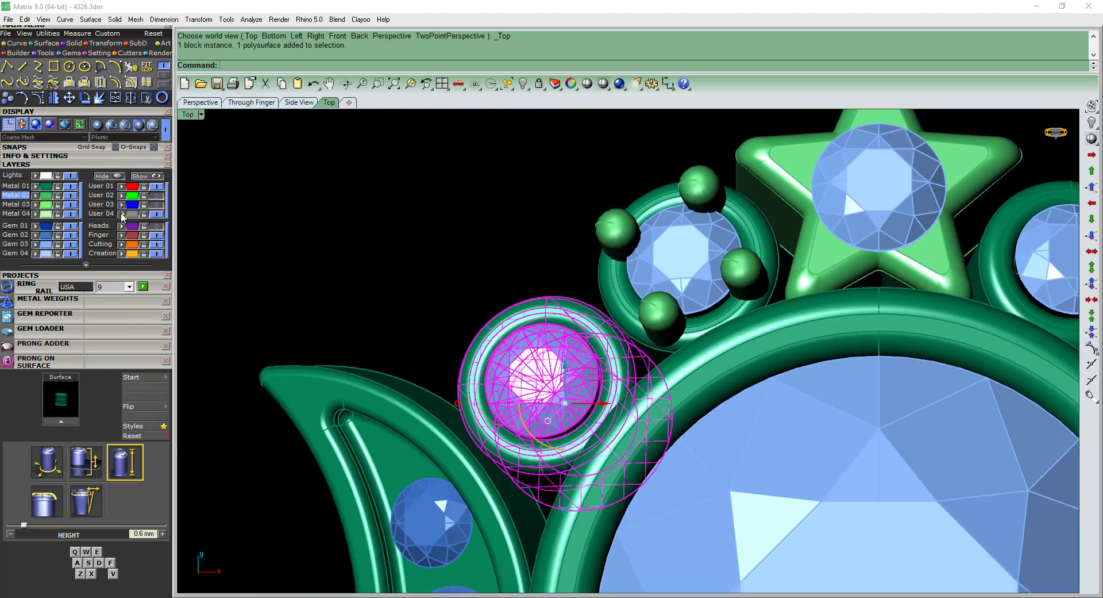
# - Mirror the pronged head with the plane starting at 0,0,0 and delete the extra copy
pyautogui.click(707, 290)
pyautogui.write('mirror')
pyautogui.press('Return')
pyautogui.write('0,0,0')
pyautogui.press('Return')
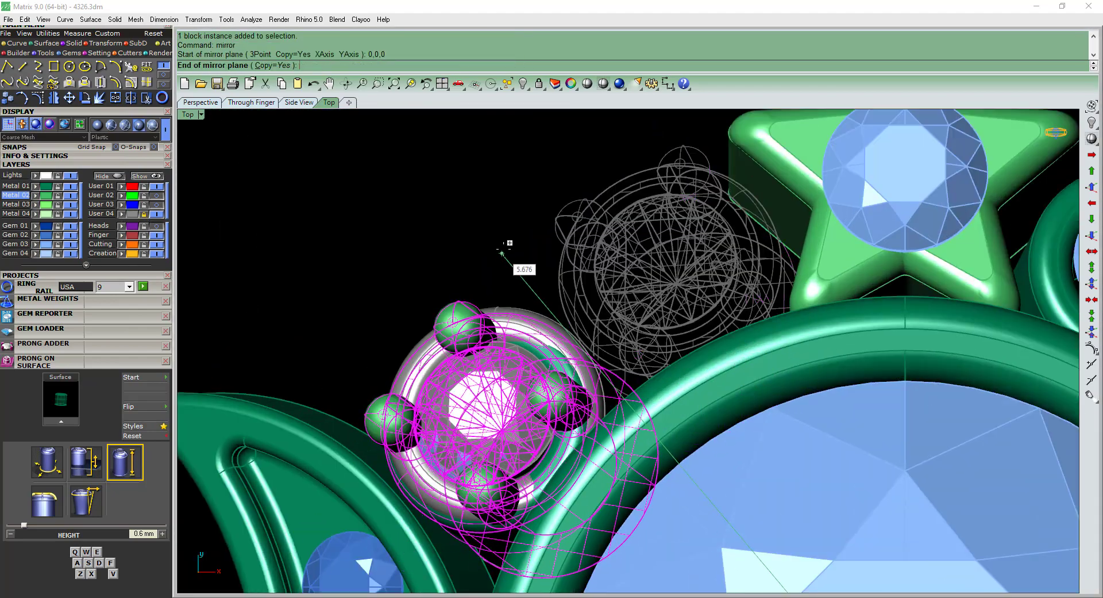
pyautogui.scroll(-3, 510, 246)
pyautogui.moveTo(509, 246)
pyautogui.mouseDown(button='right')
pyautogui.moveTo(714, 252)
pyautogui.moveTo(702, 364)
pyautogui.moveTo(631, 387)
pyautogui.moveTo(495, 520)
pyautogui.moveTo(616, 216)
pyautogui.moveTo(497, 304)
pyautogui.moveTo(859, 393)
pyautogui.mouseUp(button='right')
pyautogui.press('Delete')
# - Group the two pronged heads with G and check them in the Front view
pyautogui.scroll(3, 498, 304)
pyautogui.write('g')
pyautogui.press('Return')
pyautogui.hotkey('ctrl', 'F2')
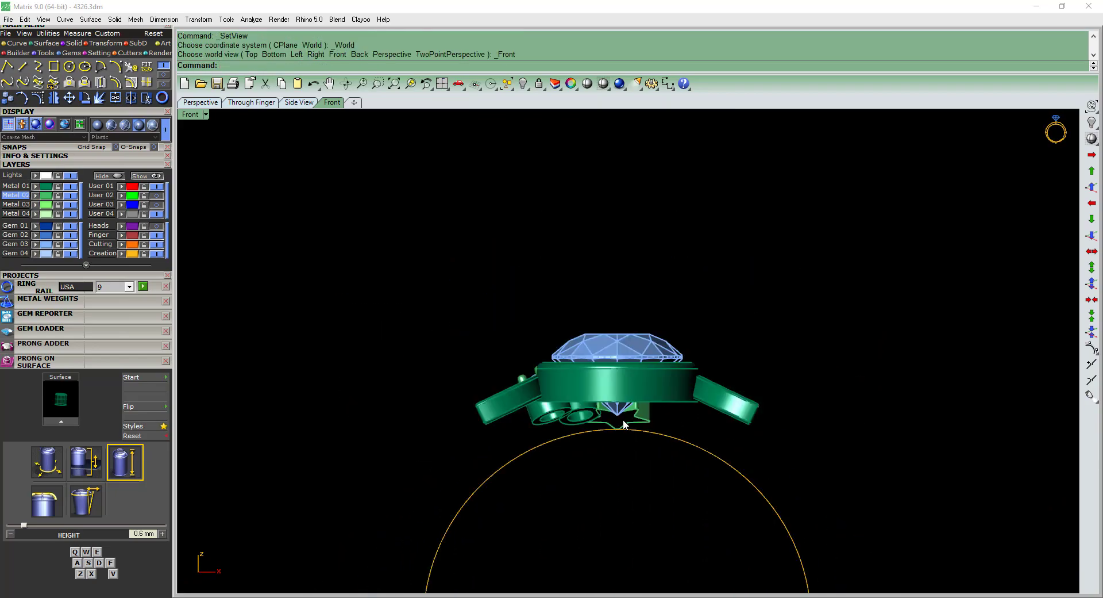
pyautogui.hotkey('ctrl', 'F1')
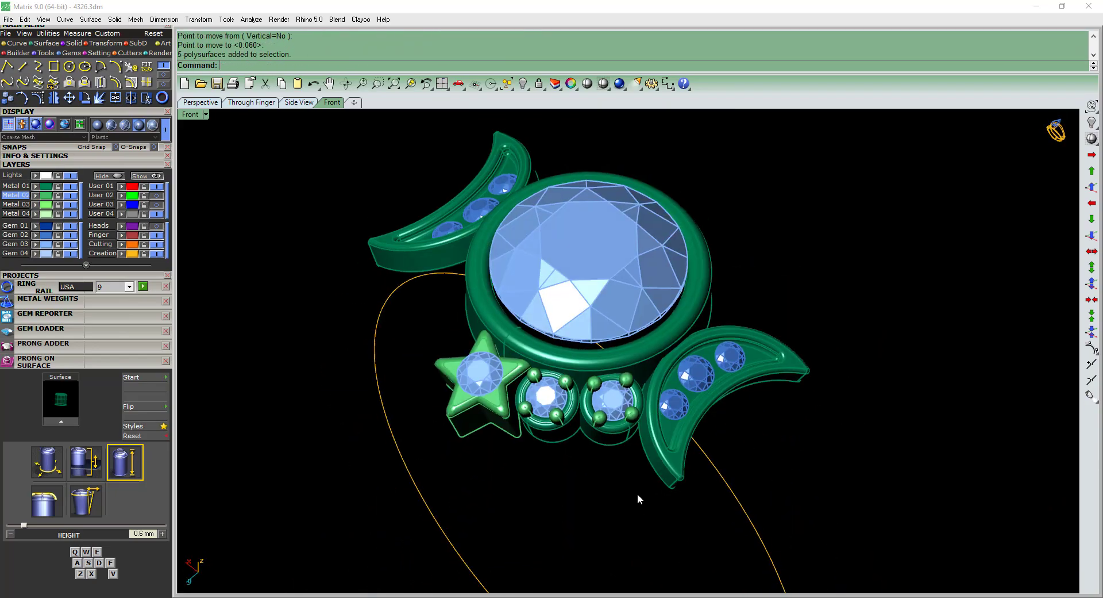
# - Select the star setting and start placing prongs on it
pyautogui.scroll(5, 638, 505)
pyautogui.click(592, 209)
pyautogui.scroll(2, 591, 209)
pyautogui.click(47, 462)
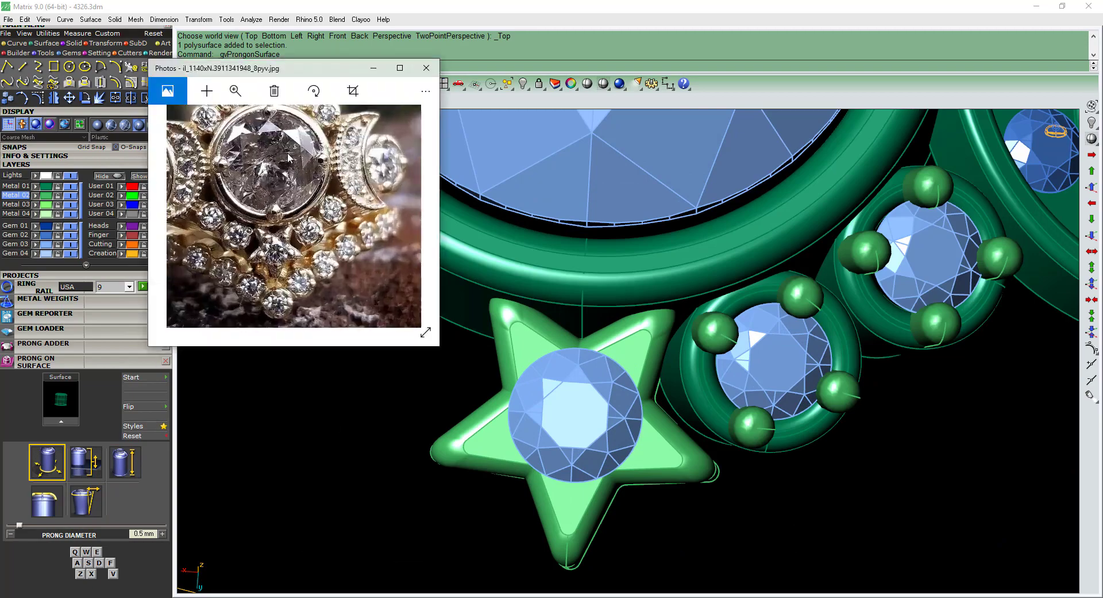
# - Place five 0.55 mm ball prongs on the star's gem and view them in perspective
pyautogui.click(533, 353)
pyautogui.scroll(1, 609, 353)
pyautogui.scroll(3, 609, 353)
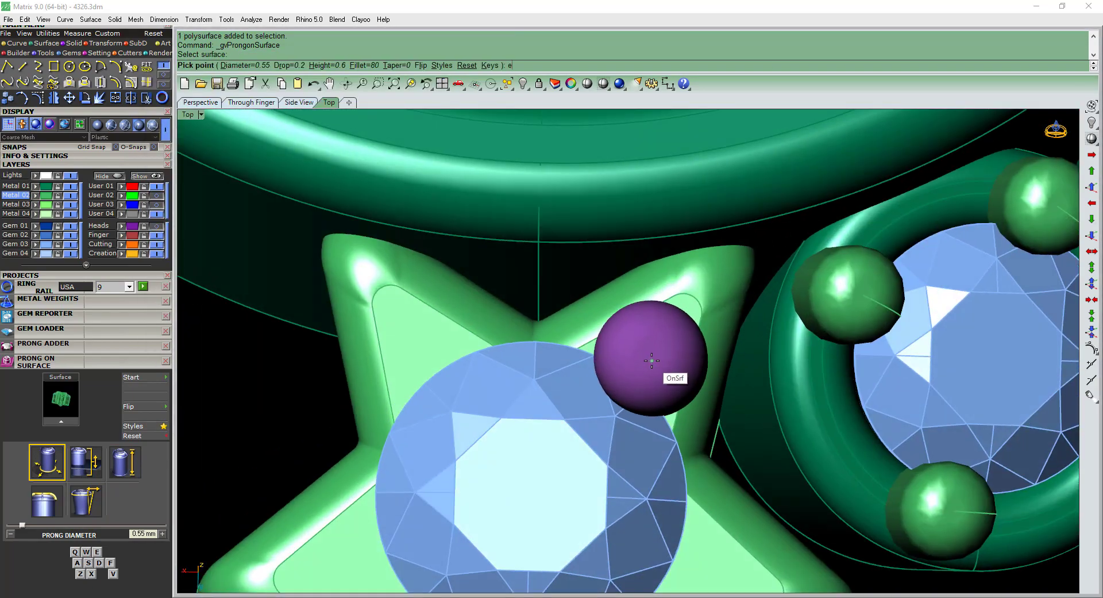
pyautogui.scroll(-3, 652, 360)
pyautogui.press('Return')
pyautogui.hotkey('ctrl', 'F1')
pyautogui.scroll(4, 649, 402)
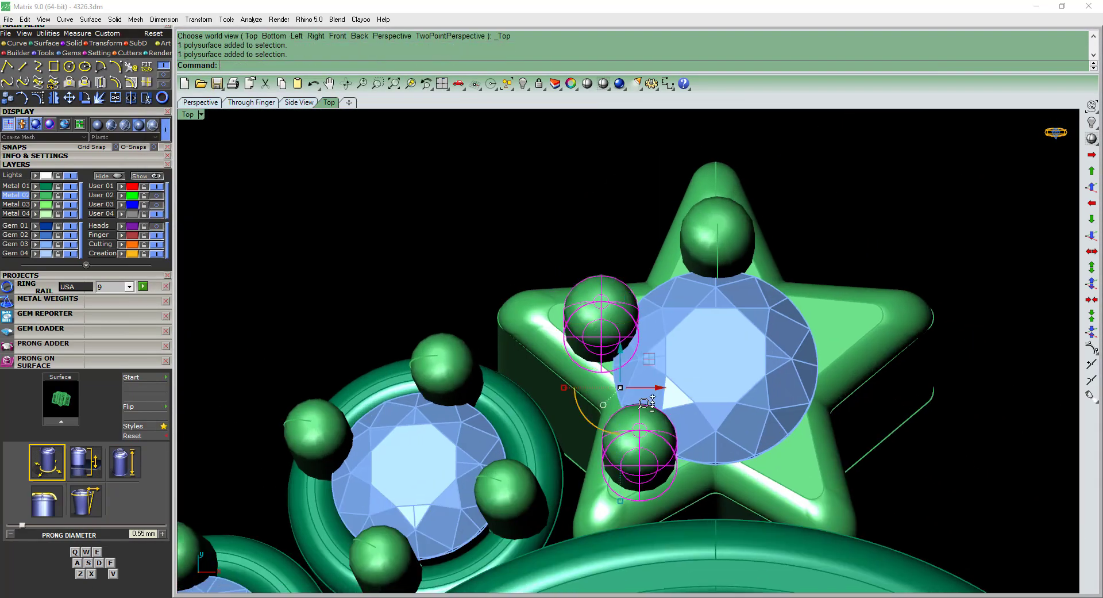
pyautogui.scroll(-3, 648, 403)
pyautogui.moveTo(648, 368)
pyautogui.mouseDown(button='right')
pyautogui.moveTo(650, 298)
pyautogui.moveTo(667, 313)
pyautogui.mouseUp(button='right')
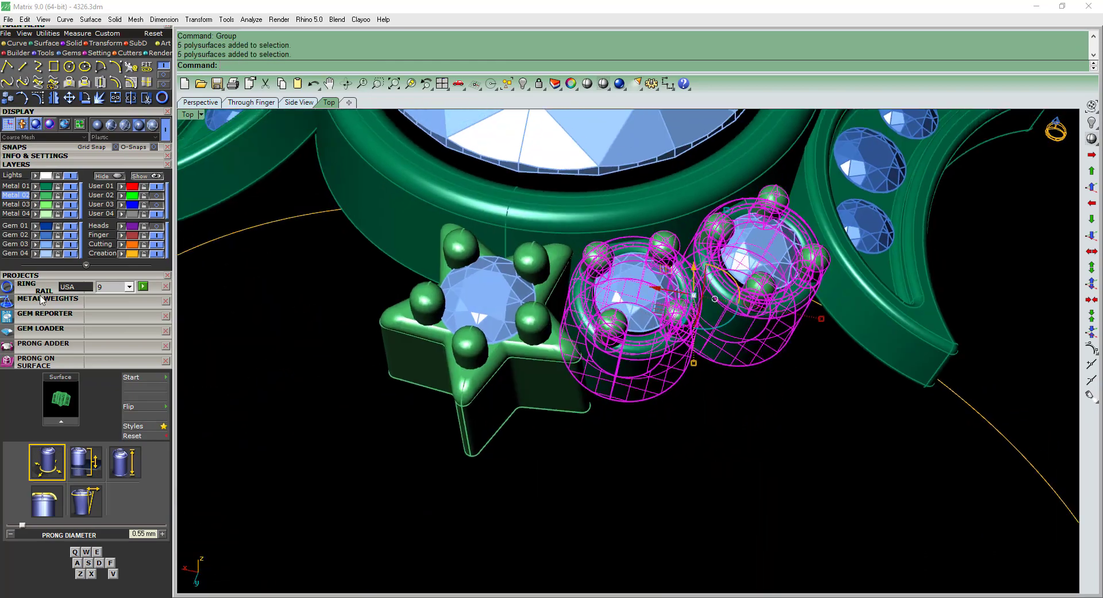
pyautogui.scroll(-3, 587, 414)
# - Copy the crescent's edge as a curve with DupEdge (de)
pyautogui.hotkey('ctrl', 'F3')
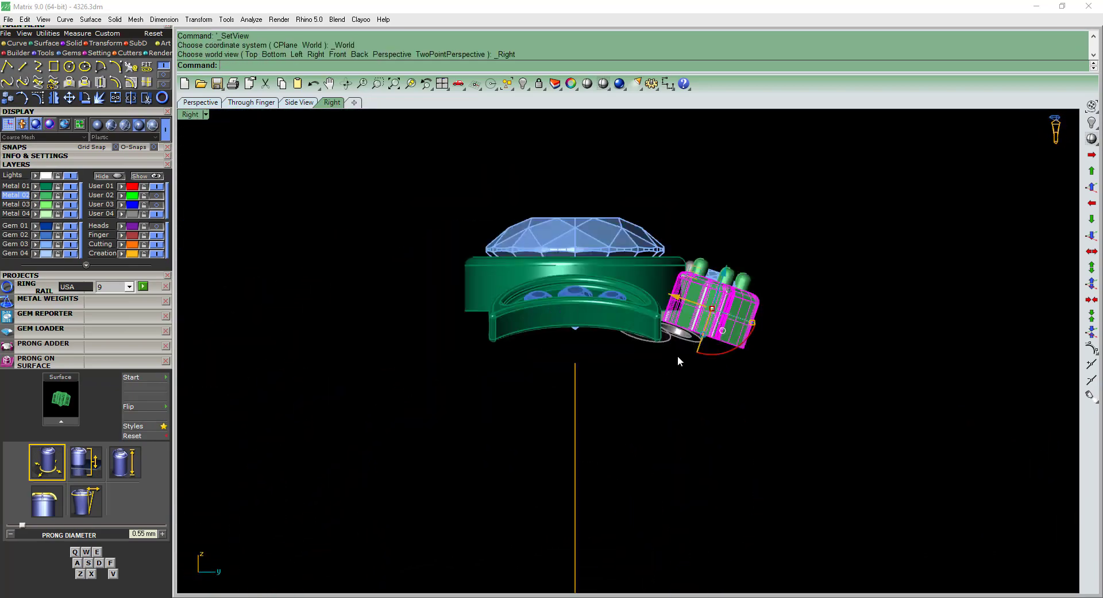
pyautogui.moveTo(712, 380); pyautogui.dragTo(641, 282, button='right')
pyautogui.write('de')
pyautogui.press('Return')
pyautogui.moveTo(758, 321); pyautogui.dragTo(632, 345, button='right')
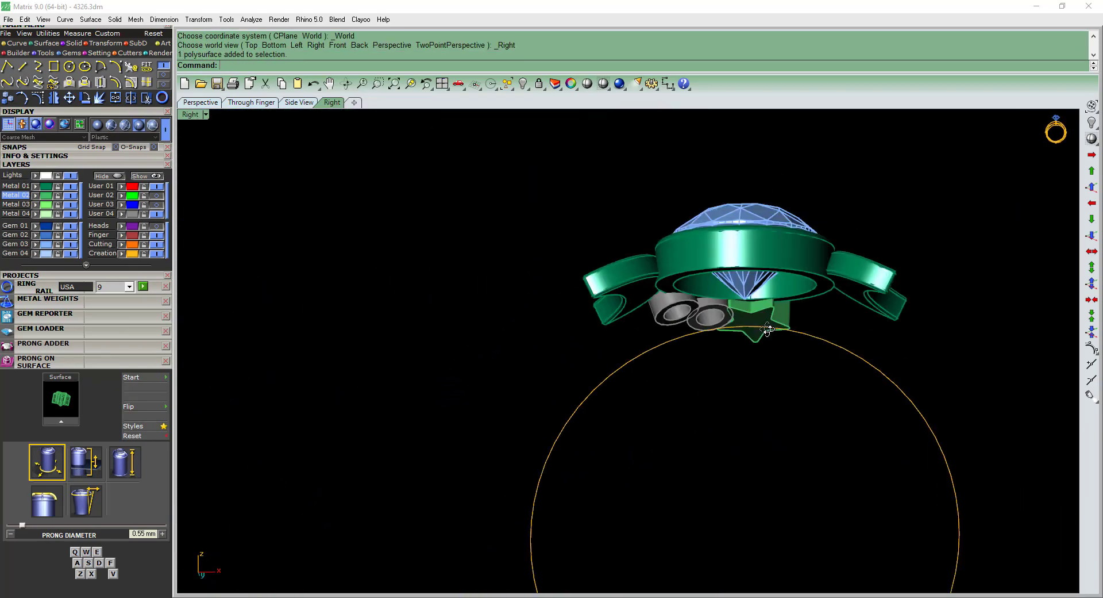
pyautogui.scroll(5, 595, 382)
pyautogui.press('Return')
pyautogui.moveTo(595, 381); pyautogui.dragTo(446, 320, button='right')
# - Offset the crescent outline and build a patch surface from the curves
pyautogui.hotkey('ctrl', 'F1')
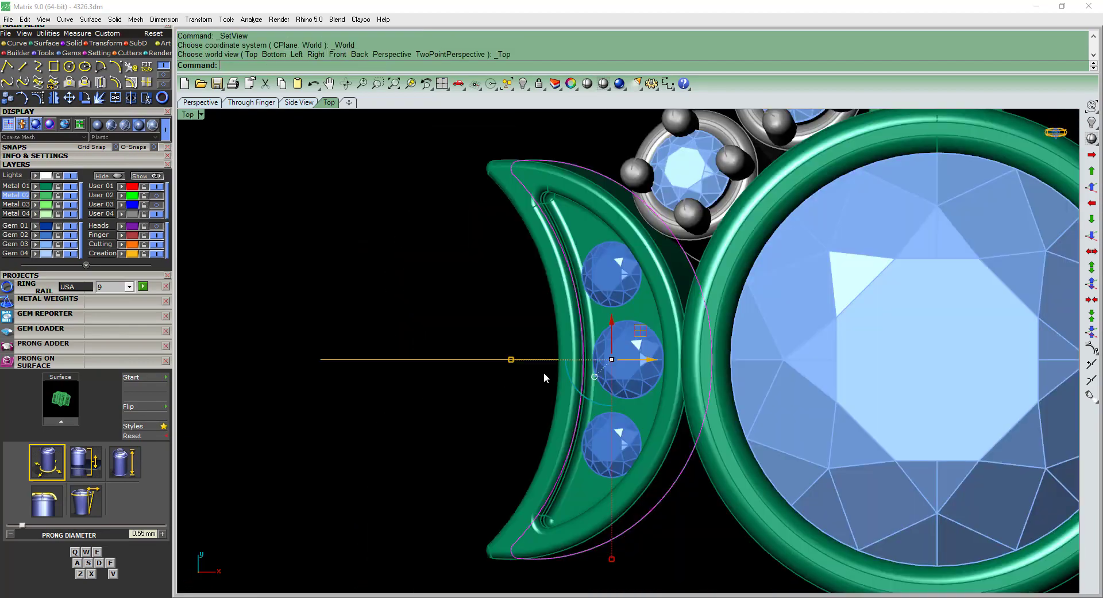
pyautogui.write('of')
pyautogui.press('Return')
pyautogui.click(585, 276)
pyautogui.moveTo(584, 276); pyautogui.dragTo(584, 438, button='right')
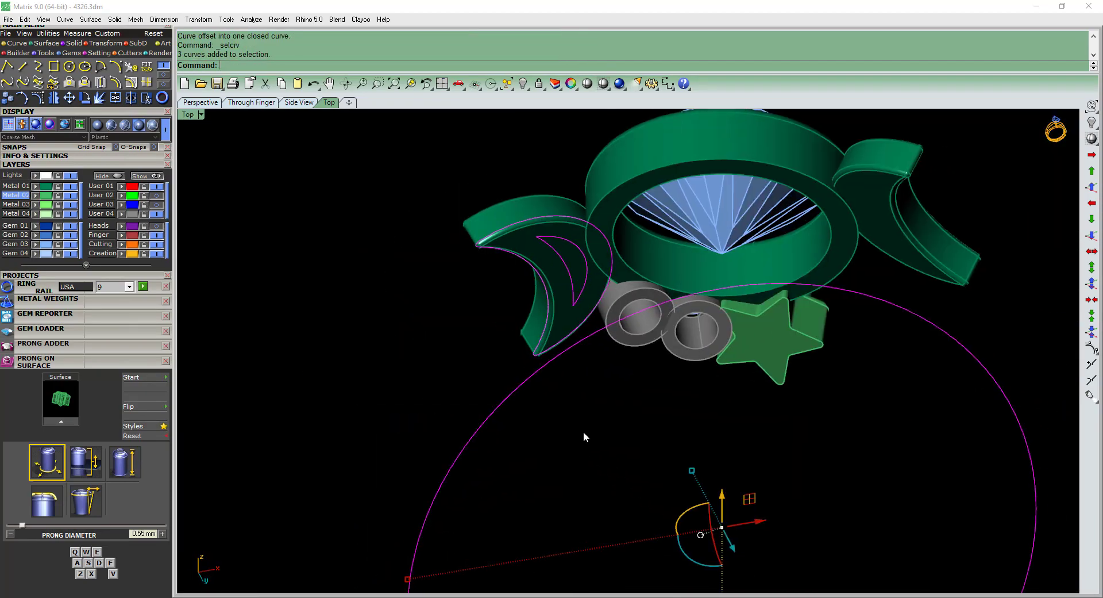
pyautogui.write('p')
pyautogui.press('Return')
# - Offset the patch surface with a flipped direction, then undo the curve offset on the surface
pyautogui.write('os')
pyautogui.press('Return')
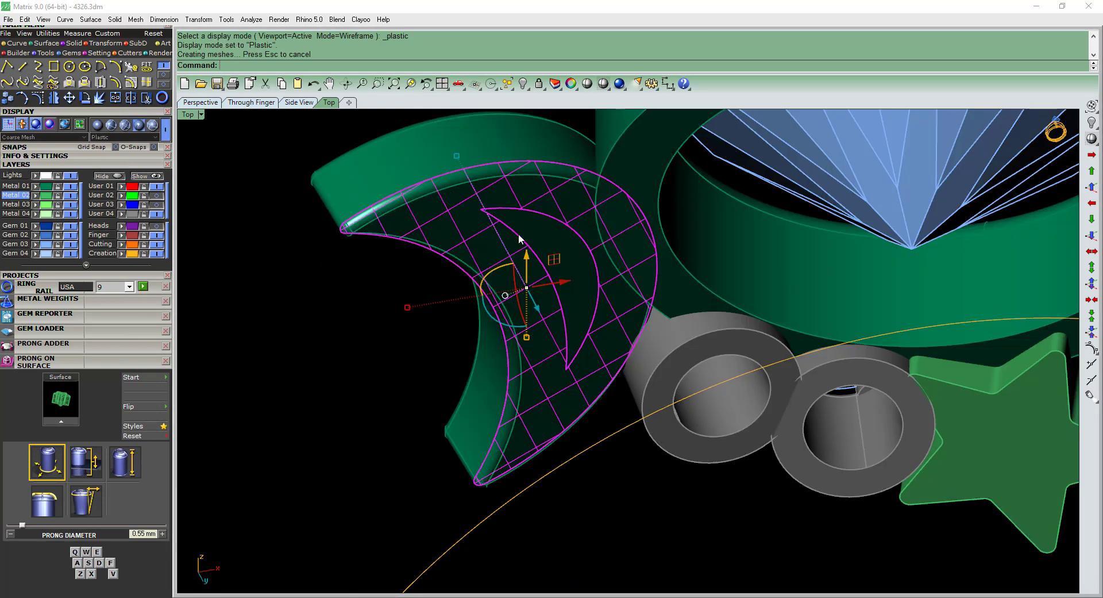
pyautogui.hotkey('ctrl', 'F2')
pyautogui.write('f')
pyautogui.press('Return')
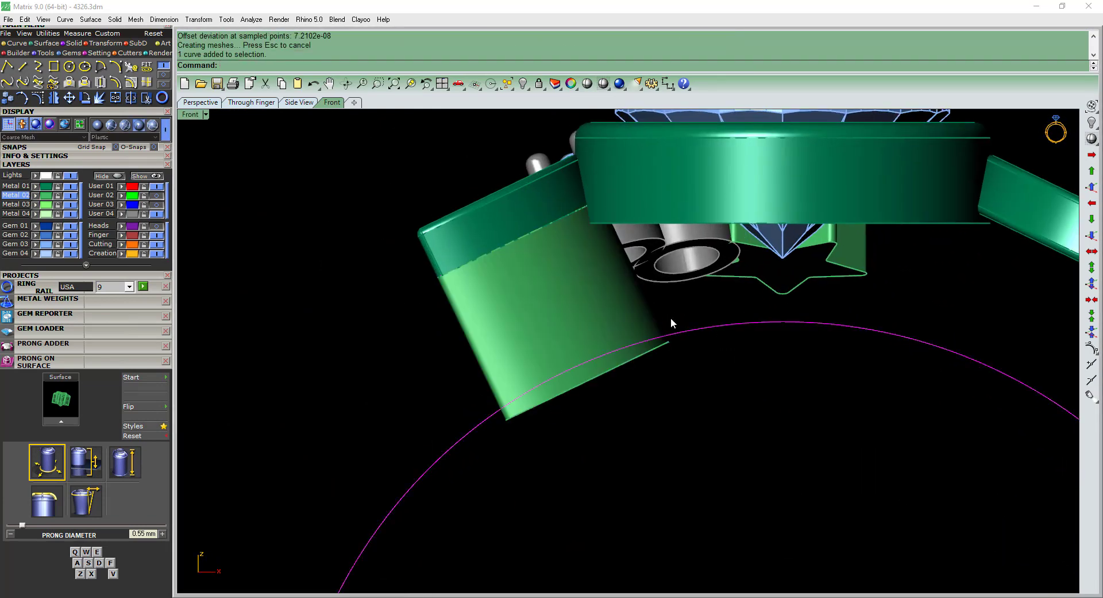
pyautogui.moveTo(672, 323); pyautogui.dragTo(713, 366, button='right')
pyautogui.scroll(5, 561, 334)
pyautogui.scroll(2, 604, 325)
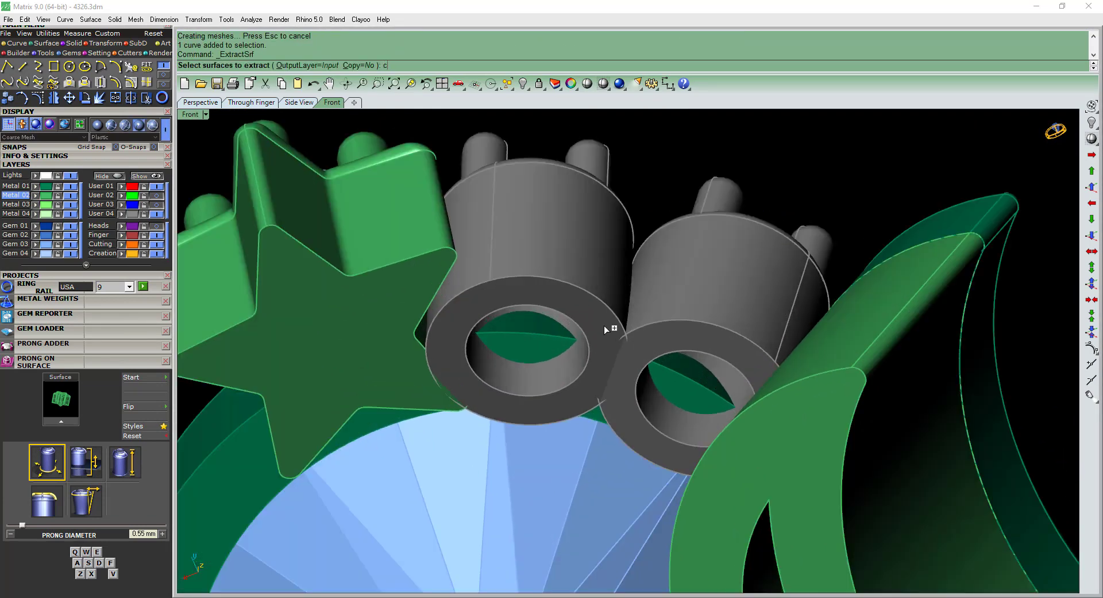
pyautogui.scroll(-2, 661, 345)
pyautogui.click(661, 345)
pyautogui.write('O')
pyautogui.hotkey('ctrl', 'z')
# - Offset the star head's flat top surface into a solid with OffsetSrf
pyautogui.moveTo(498, 335); pyautogui.dragTo(534, 287, button='right')
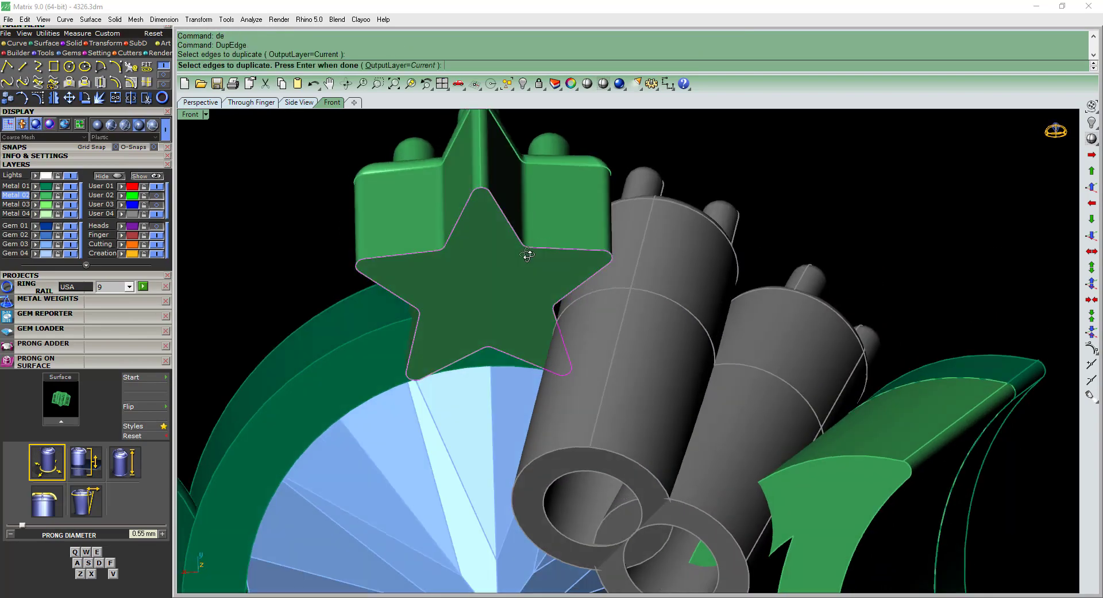
pyautogui.scroll(3, 540, 281)
pyautogui.write('Ods')
pyautogui.press('Return')
pyautogui.write('os')
pyautogui.press('Return')
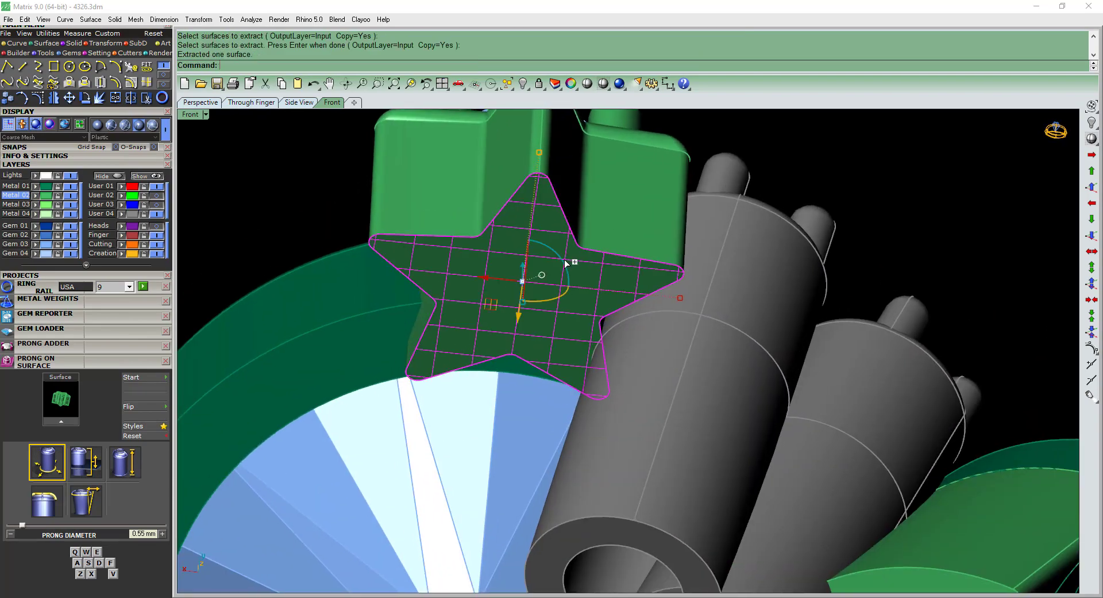
pyautogui.press('Return')
pyautogui.press('f')
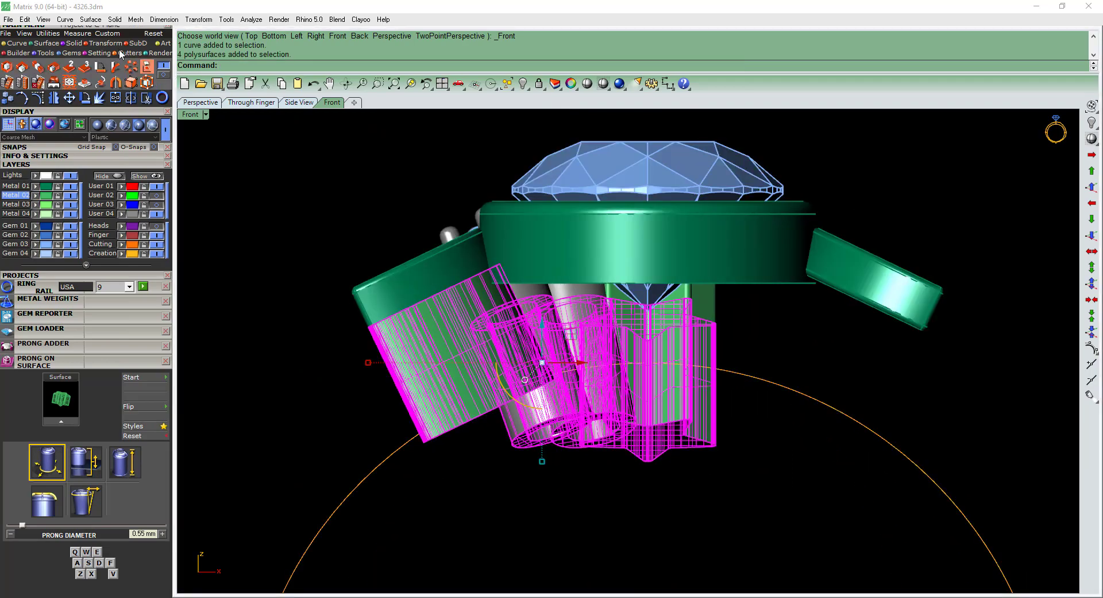
# - Group the side head parts and the star head into one piece
pyautogui.moveTo(707, 324)
pyautogui.mouseDown(button='right')
pyautogui.moveTo(559, 369)
pyautogui.moveTo(702, 246)
pyautogui.moveTo(724, 323)
pyautogui.moveTo(690, 259)
pyautogui.moveTo(661, 391)
pyautogui.mouseUp(button='right')
pyautogui.press('Escape')
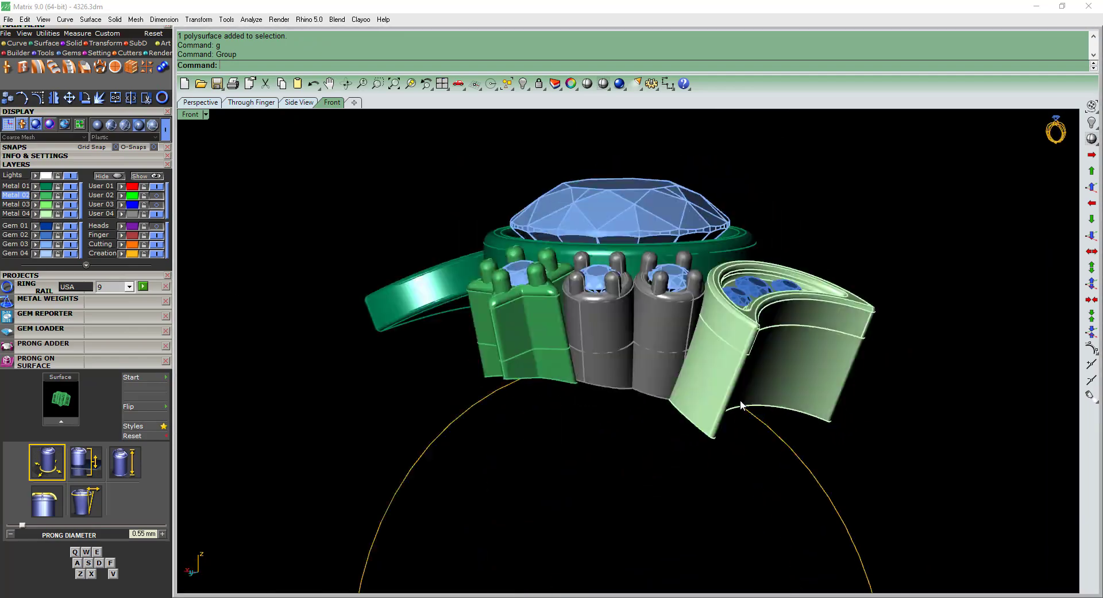
pyautogui.click(661, 388)
pyautogui.scroll(3, 653, 384)
pyautogui.click(563, 412)
pyautogui.write('g')
pyautogui.press('Return')
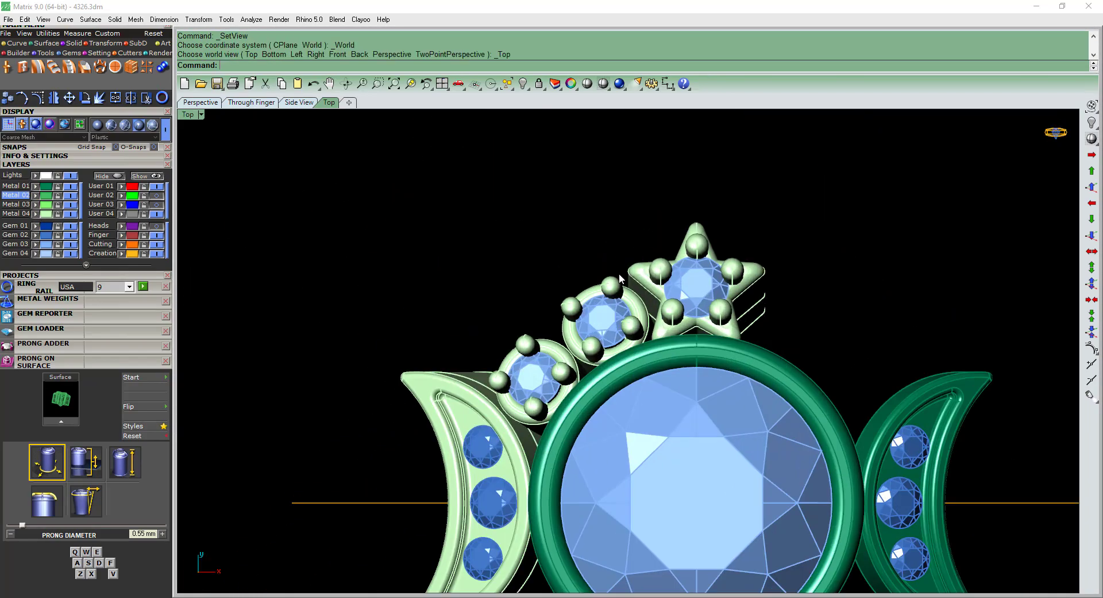
# - In Top view, mirror the small side gem heads across to the other side of the centre stone
pyautogui.click(592, 351)
pyautogui.scroll(2, 592, 352)
pyautogui.scroll(-3, 593, 351)
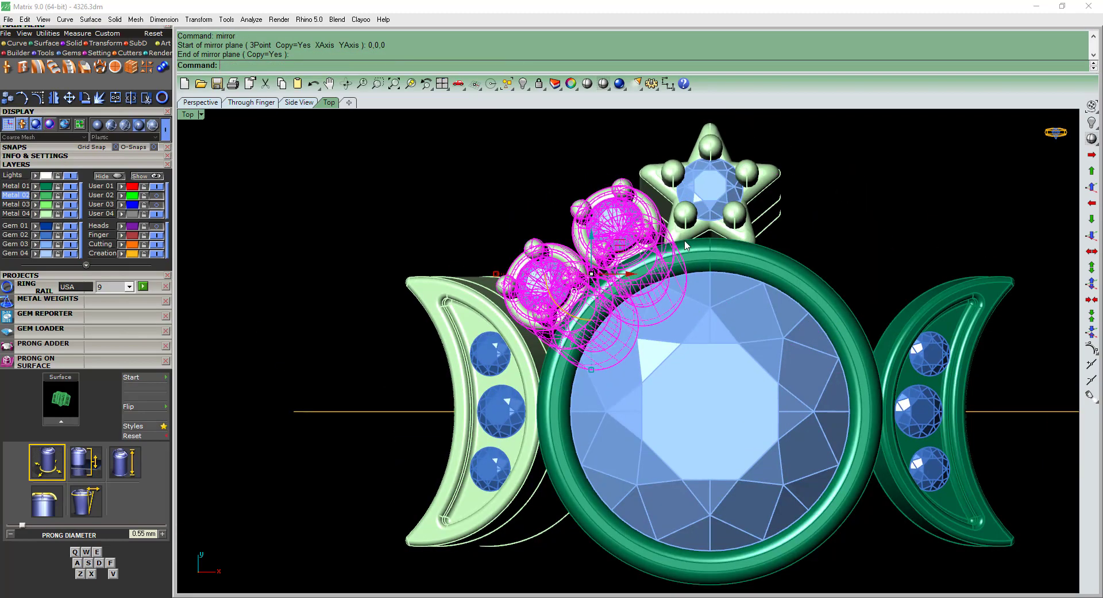
pyautogui.click(816, 231)
pyautogui.press('Return')
pyautogui.click(817, 231)
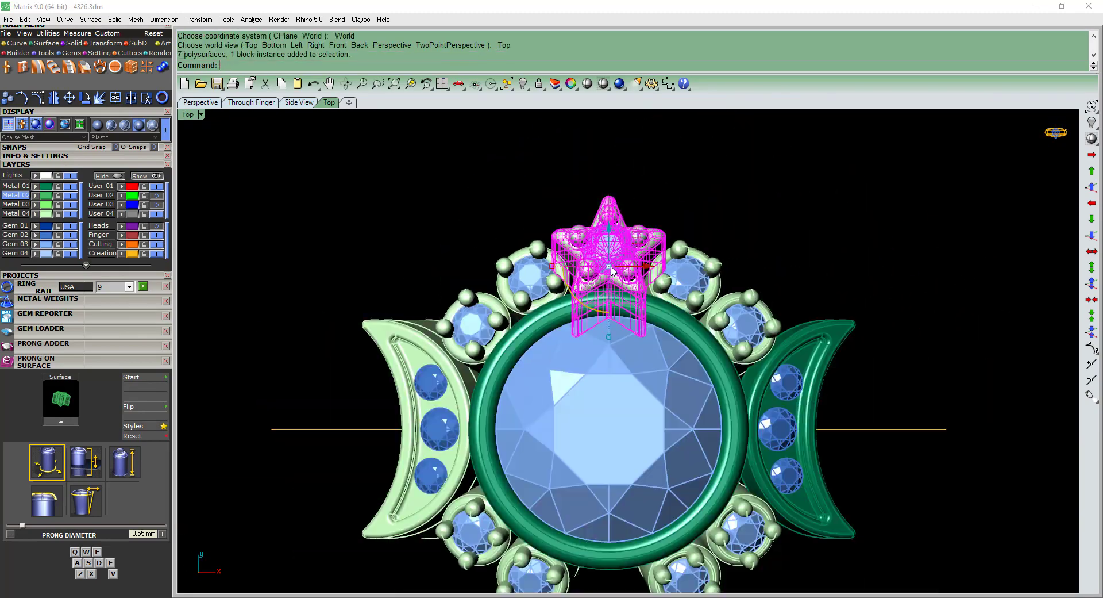
# - Group the head parts, delete the extra head, and return to Top view
pyautogui.press('w')
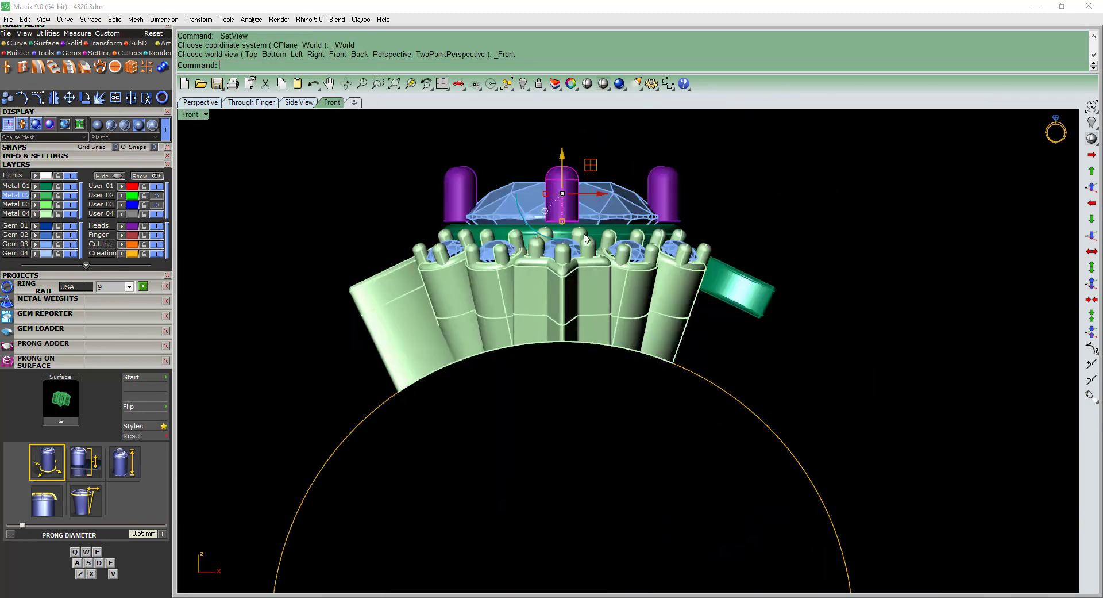
pyautogui.write('g')
pyautogui.press('Return')
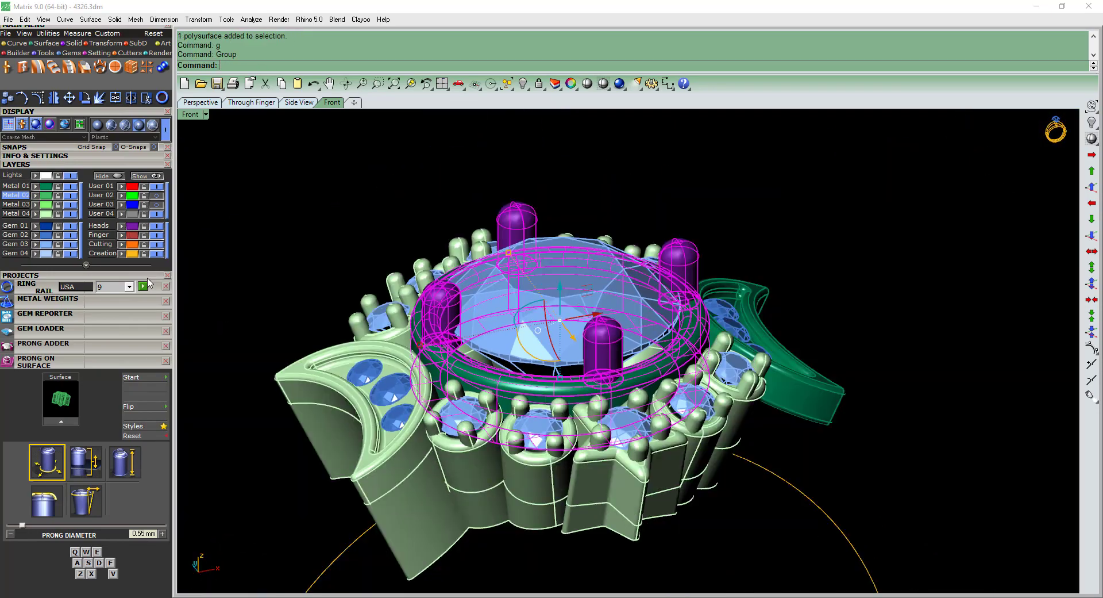
pyautogui.press('Delete')
pyautogui.press('s')
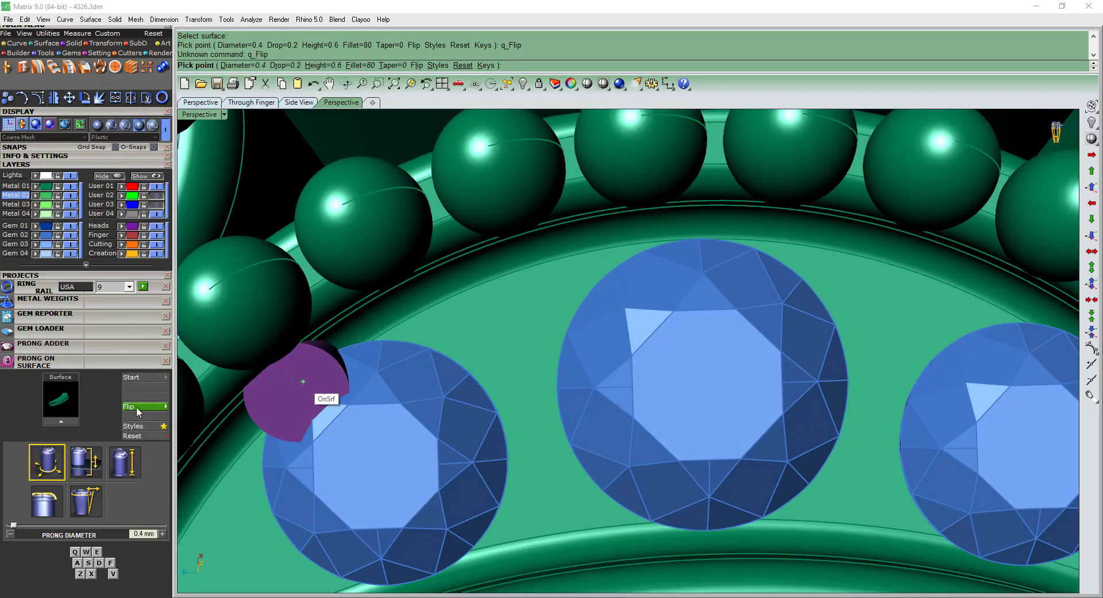
# - Place flipped 0.35 mm bead prongs beside each crescent gem
pyautogui.click(136, 405)
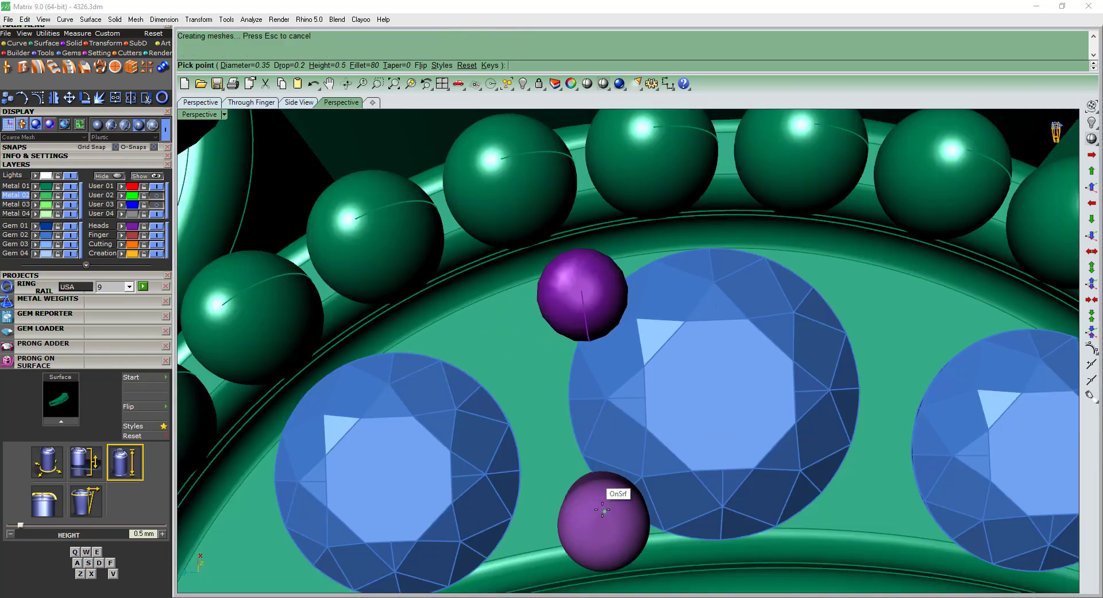
pyautogui.click(602, 510)
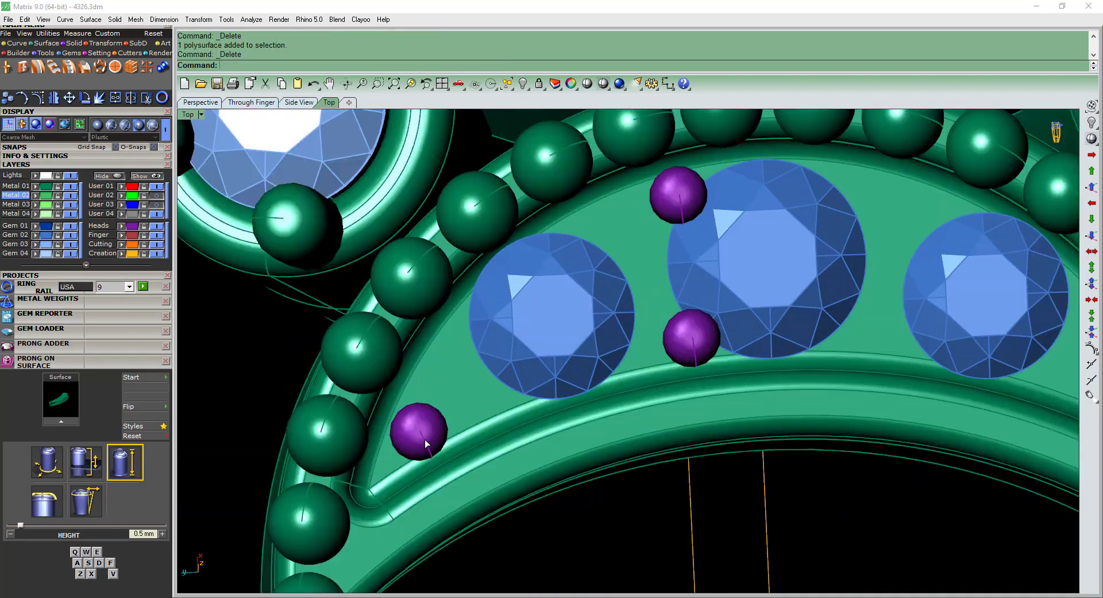
pyautogui.press('Return')
pyautogui.scroll(3, 677, 214)
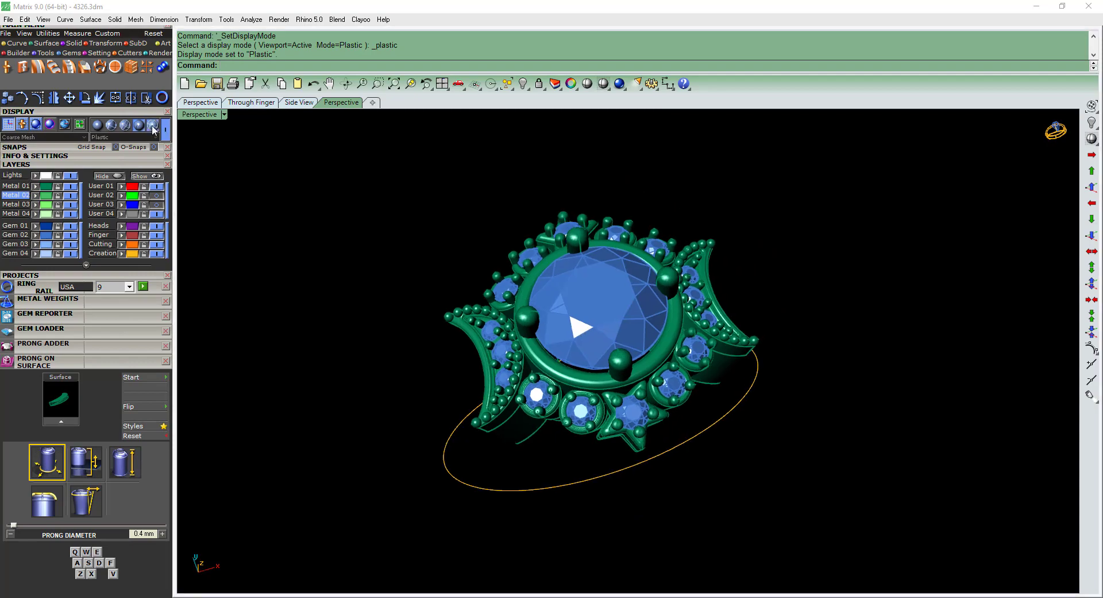
pyautogui.moveTo(653, 375); pyautogui.dragTo(690, 335, button='right')
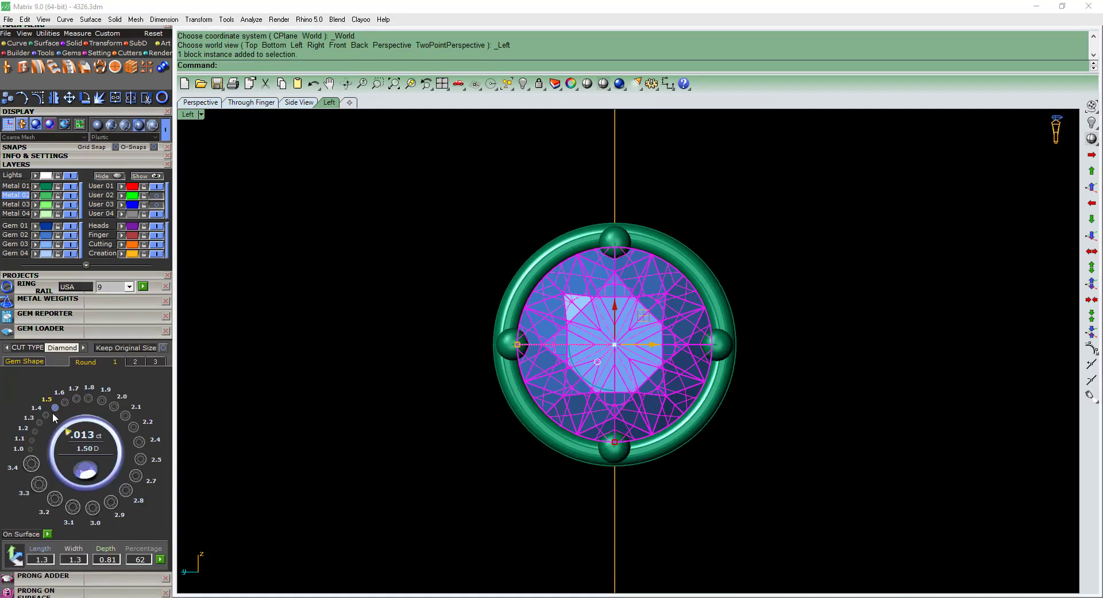
# - Move the left prong sphere against the 4.10 mm gem's edge
pyautogui.click(480, 312)
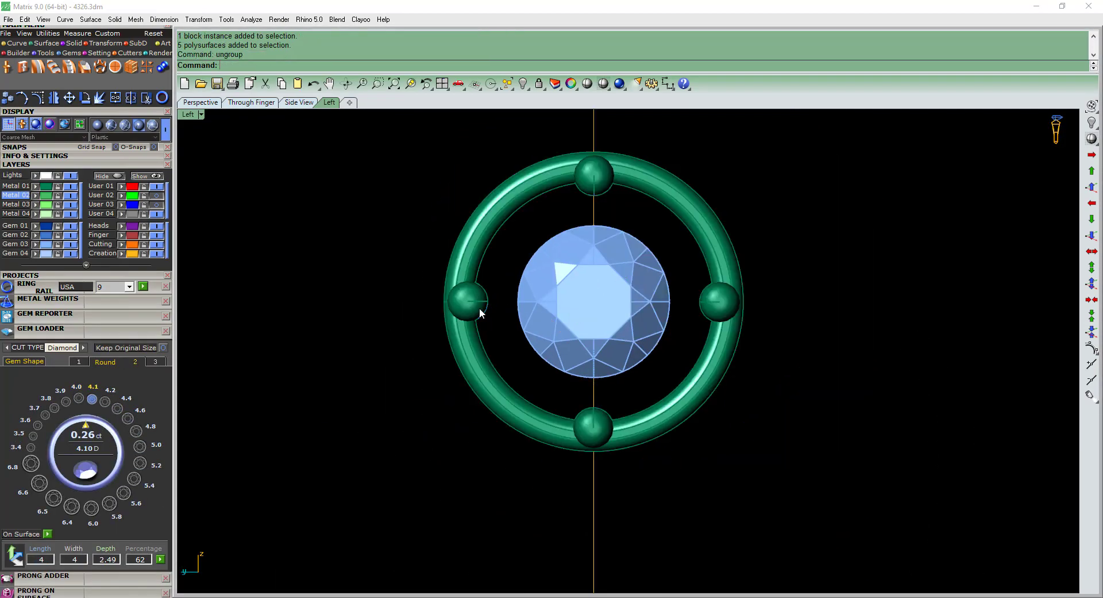
pyautogui.scroll(2, 482, 315)
pyautogui.write('m')
pyautogui.press('Return')
pyautogui.scroll(3, 486, 316)
pyautogui.click(395, 319)
pyautogui.click(660, 300)
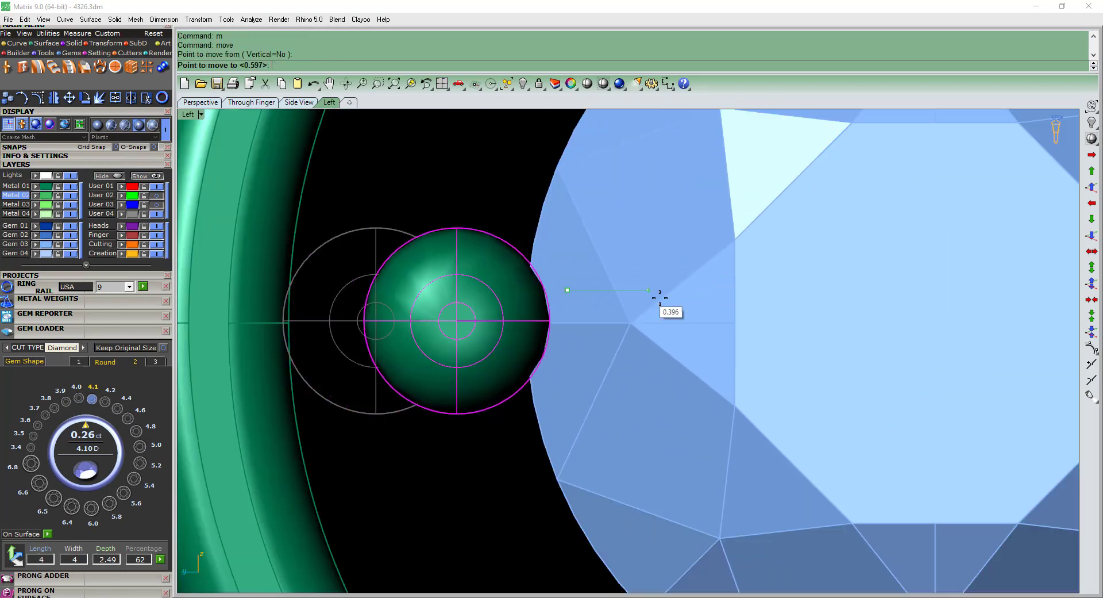
pyautogui.scroll(-5, 511, 412)
pyautogui.moveTo(512, 412); pyautogui.dragTo(562, 398, button='right')
# - Select the setting ring curve and move another prong sphere to the gem's edge
pyautogui.click(530, 381)
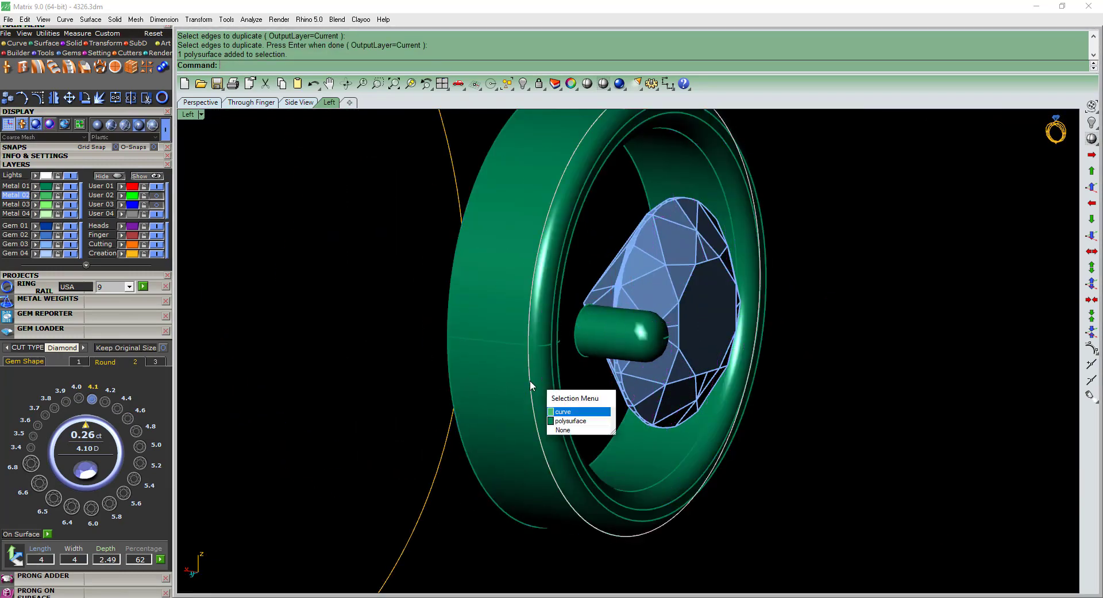
pyautogui.click(530, 409)
pyautogui.hotkey('ctrl', 'F2')
pyautogui.hotkey('ctrl', 'F3')
pyautogui.write('m')
pyautogui.press('Return')
pyautogui.scroll(3, 436, 322)
pyautogui.click(389, 316)
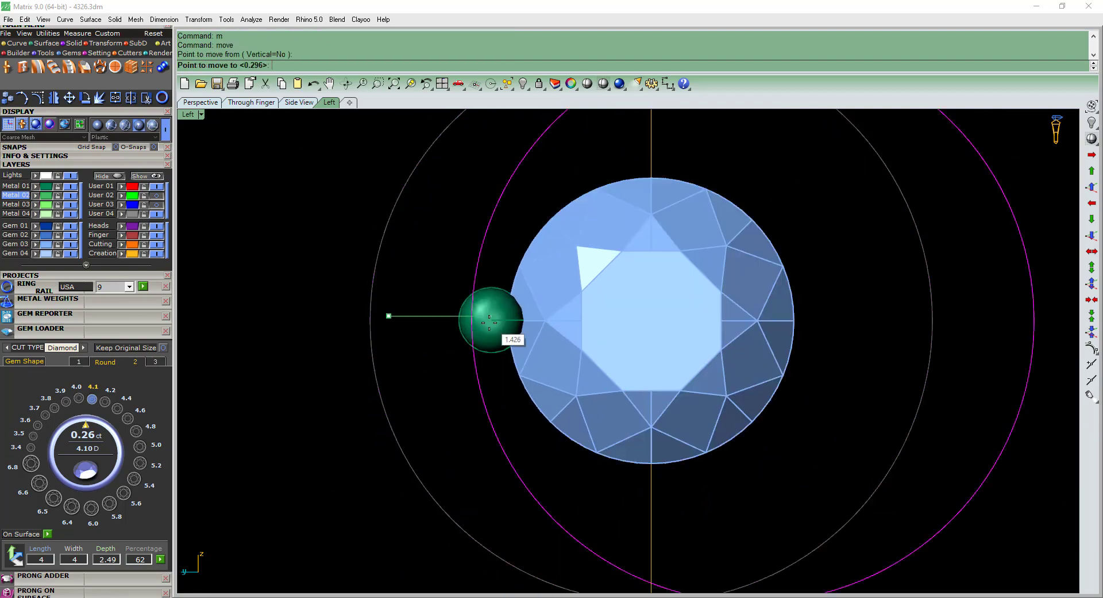
pyautogui.click(473, 342)
# - Offset the gem outline into a flat bezel plate and polar-array four prongs around it
pyautogui.write('of')
pyautogui.press('Return')
pyautogui.scroll(2, 523, 295)
pyautogui.scroll(2, 443, 339)
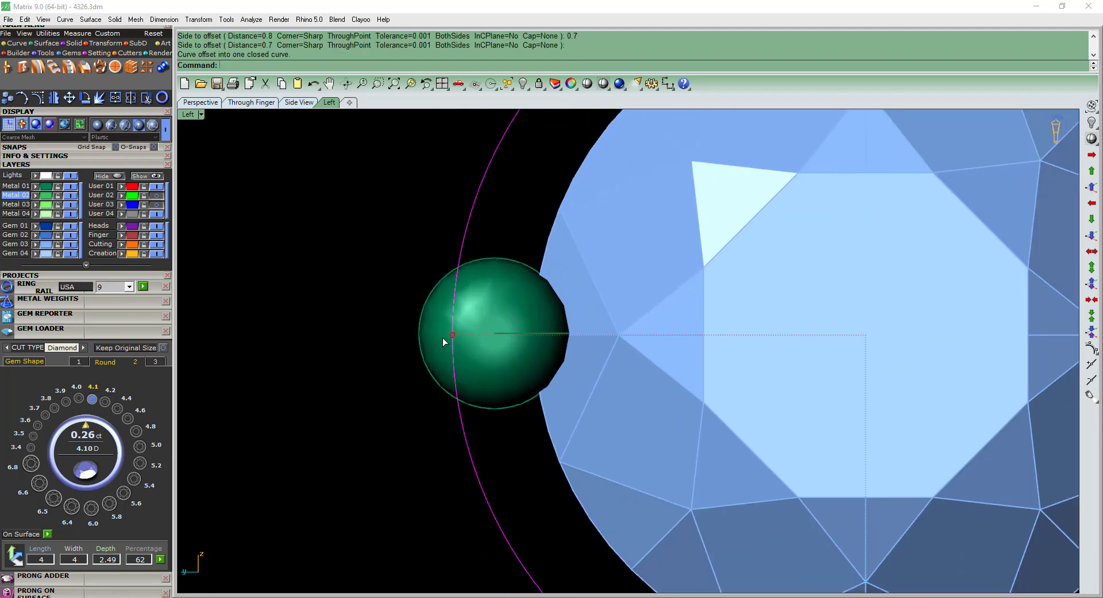
pyautogui.scroll(-3, 518, 351)
pyautogui.hotkey('ctrl', 'F2')
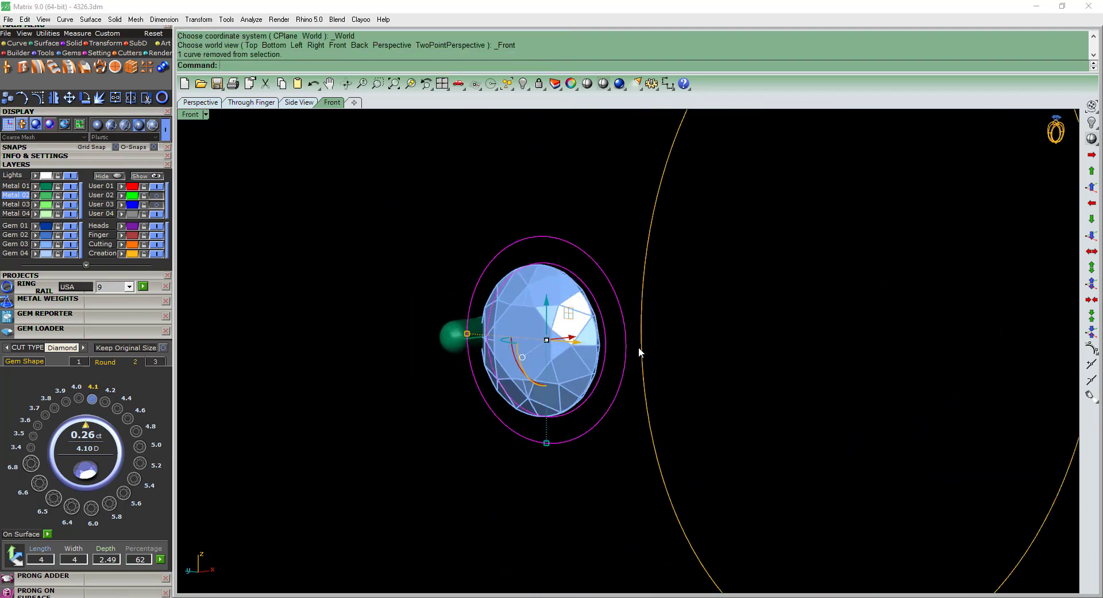
pyautogui.hotkey('ctrl', 'F2')
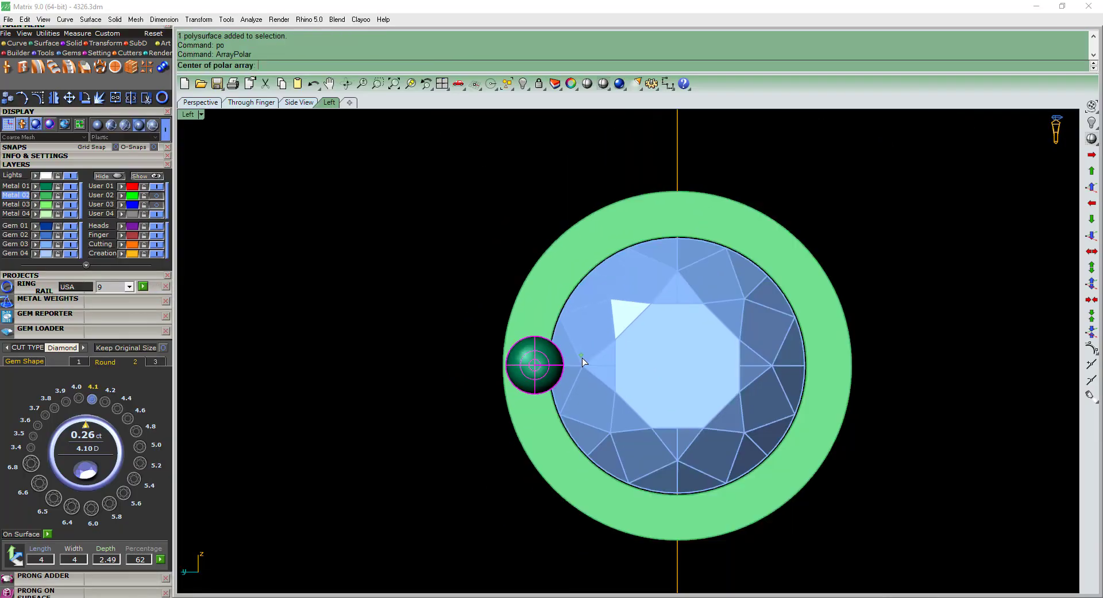
pyautogui.write('po')
pyautogui.click(582, 358)
pyautogui.press('Return')
pyautogui.press('Return')
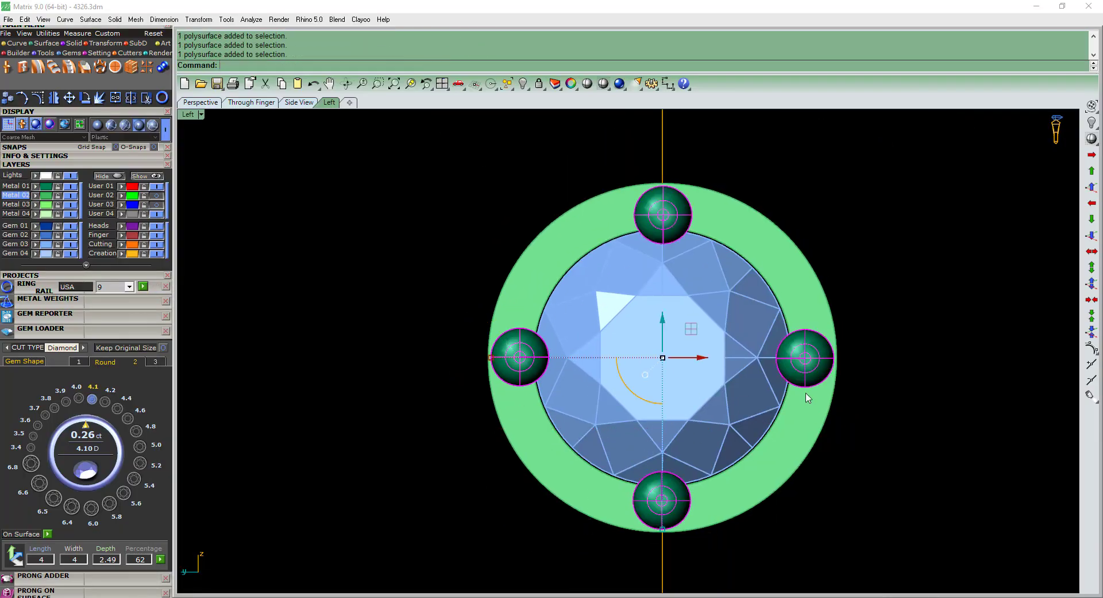
pyautogui.hotkey('ctrl', 'F2')
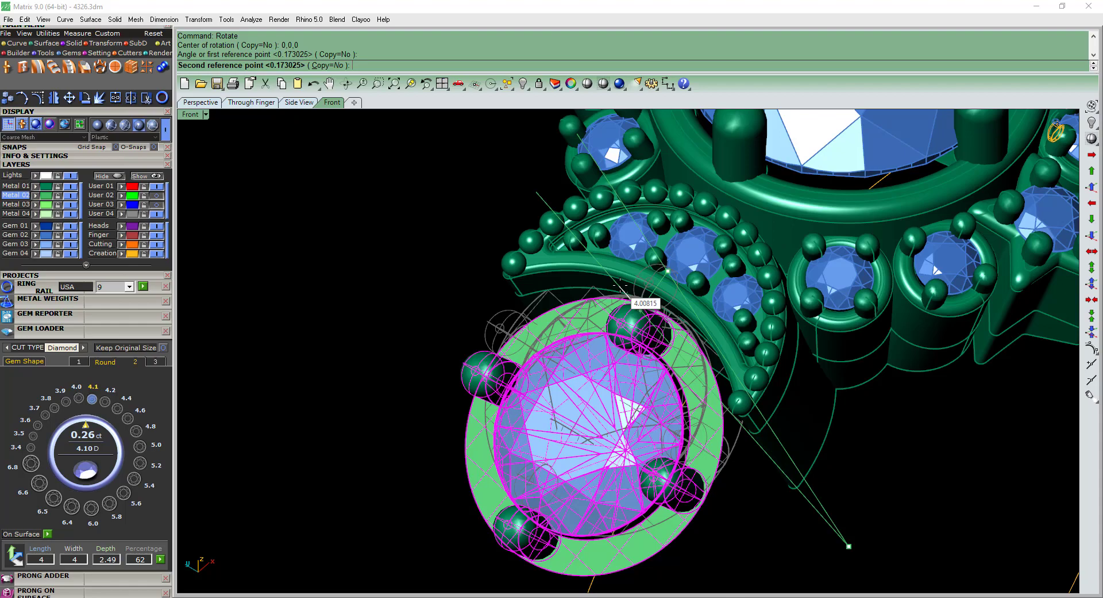
# - Confirm the new setting's rotation, then undo a trial move of it
pyautogui.click(621, 283)
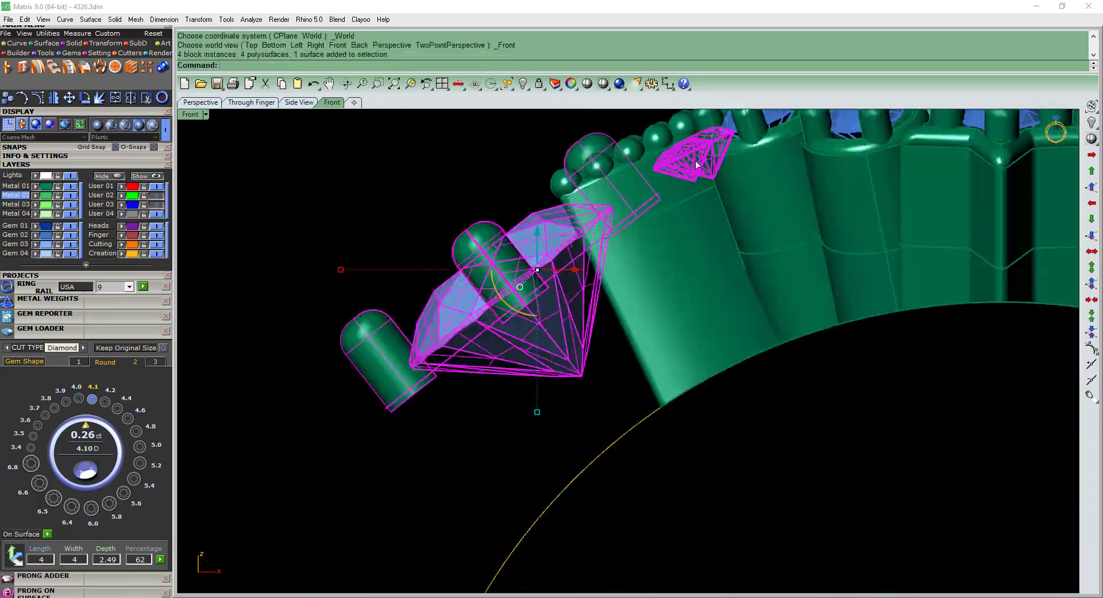
pyautogui.write('m')
pyautogui.press('Return')
pyautogui.click(609, 213)
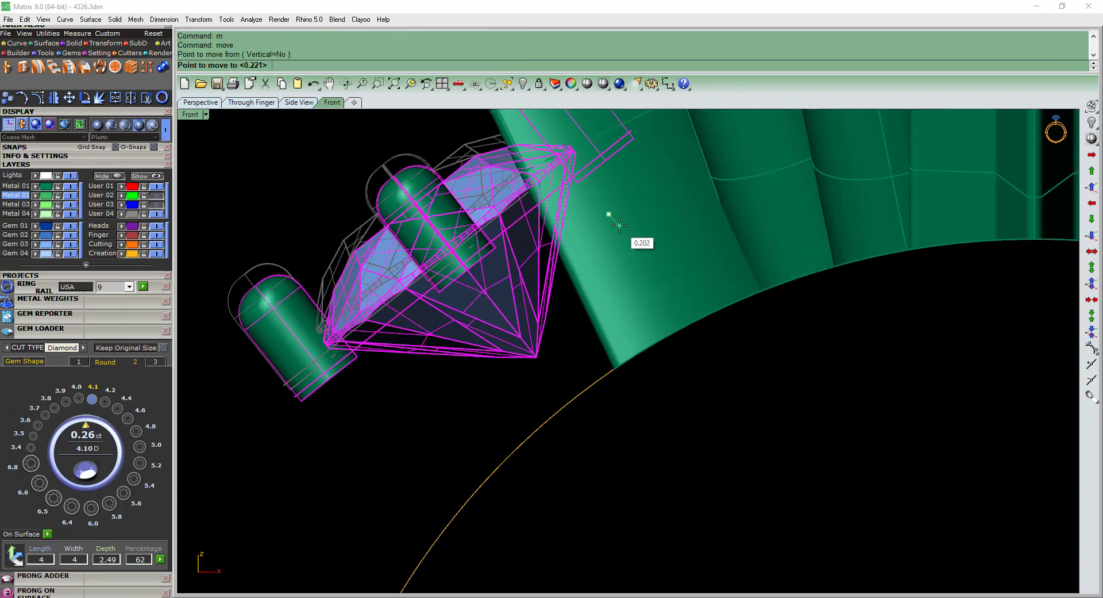
pyautogui.hotkey('ctrl', 'z')
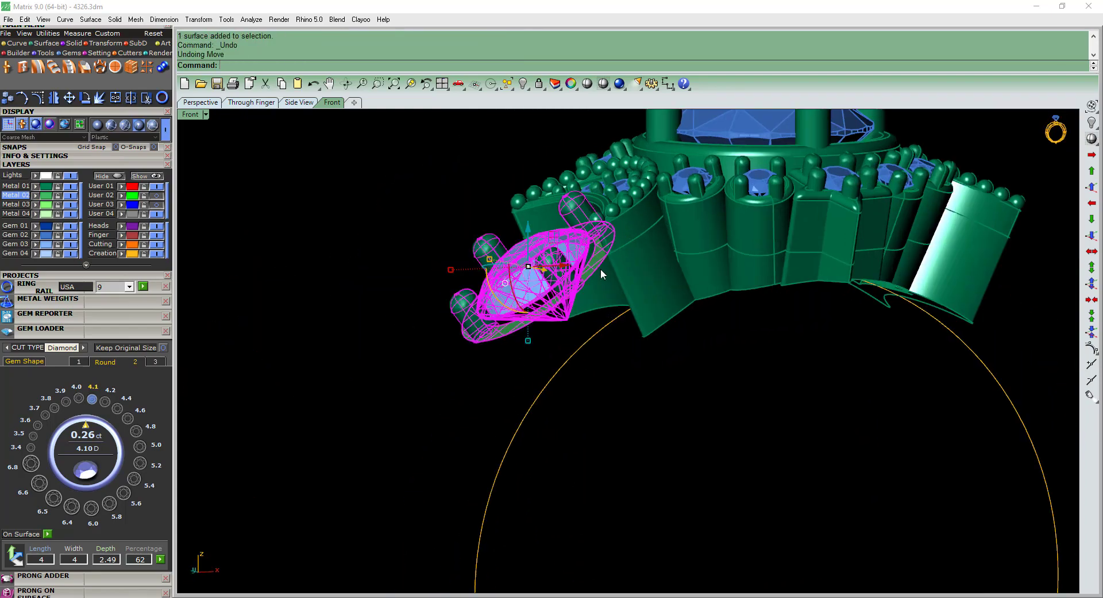
# - Offset the bezel plate, fillet its edges at 0.3, and Scale1D it to fit
pyautogui.click(593, 270)
pyautogui.write('O')
pyautogui.press('Return')
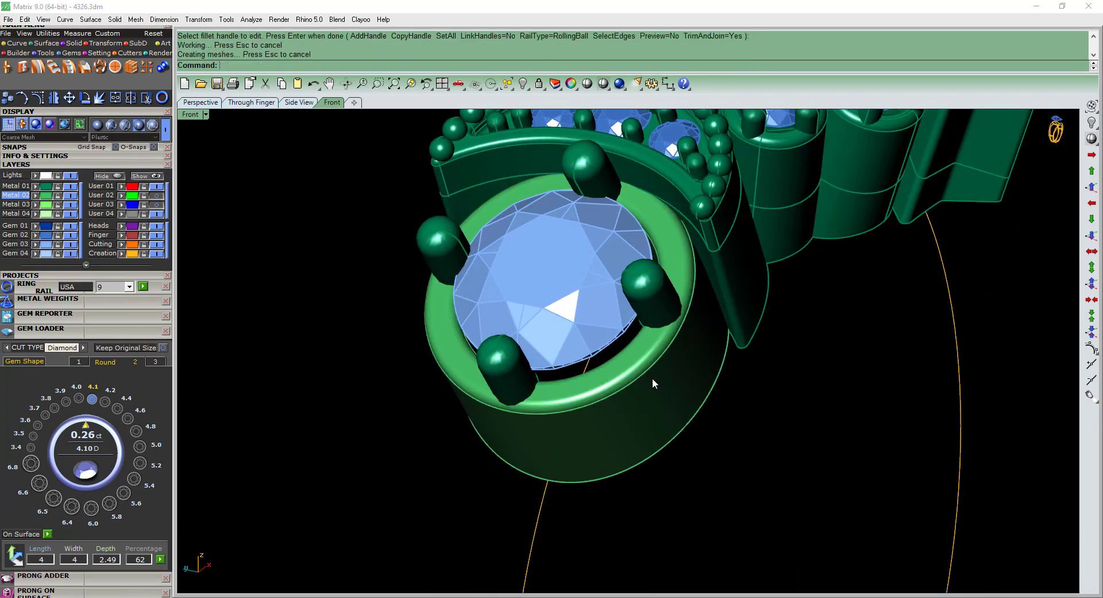
pyautogui.press('Return')
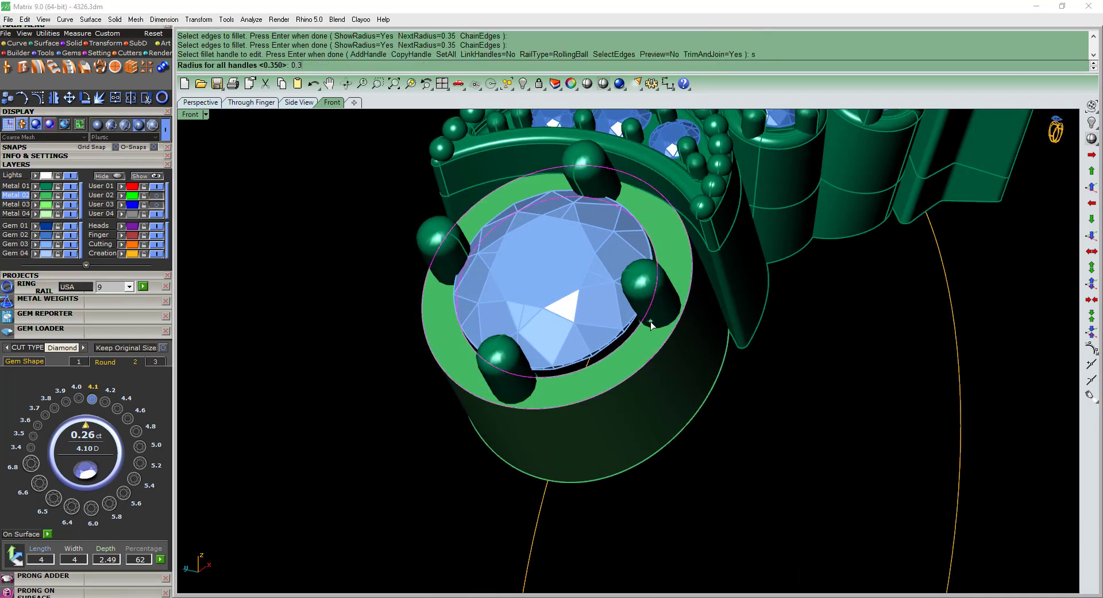
pyautogui.write('1d')
pyautogui.press('Return')
pyautogui.click(406, 215)
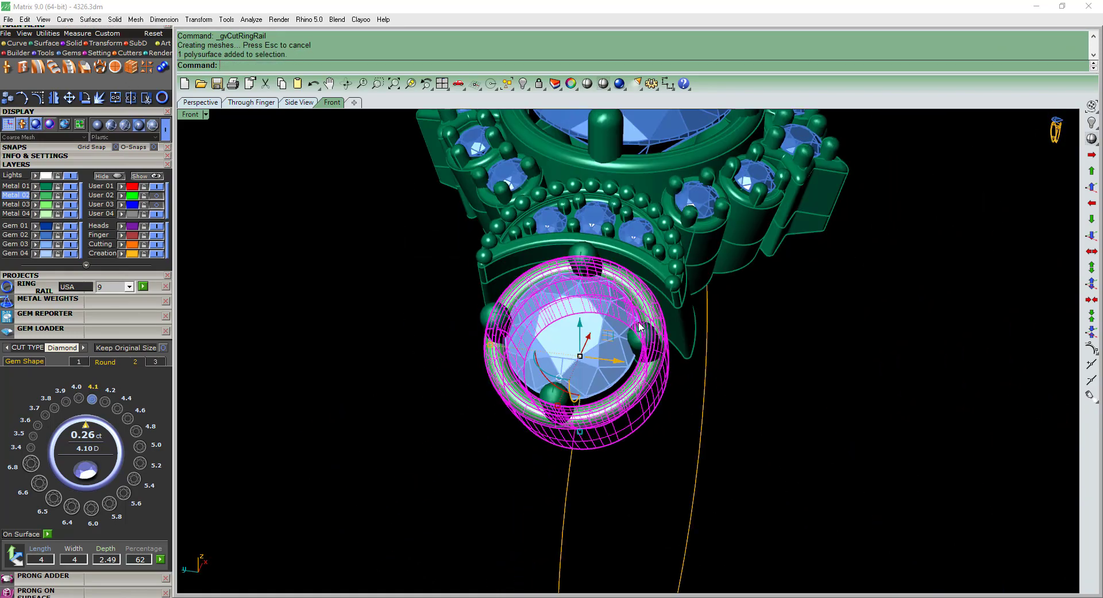
# - In Perspective, select the right and left side heads to check both settings
pyautogui.hotkey('ctrl', 'F4')
pyautogui.press('Escape')
pyautogui.keyDown('shift'); pyautogui.click(837, 373); pyautogui.keyUp('shift')
pyautogui.moveTo(837, 373)
pyautogui.mouseDown(button='right')
pyautogui.moveTo(551, 363)
pyautogui.moveTo(539, 343)
pyautogui.mouseUp(button='right')
pyautogui.keyDown('shift'); pyautogui.click(539, 343); pyautogui.keyUp('shift')
pyautogui.press('Escape')
pyautogui.moveTo(598, 207); pyautogui.dragTo(540, 203, button='right')
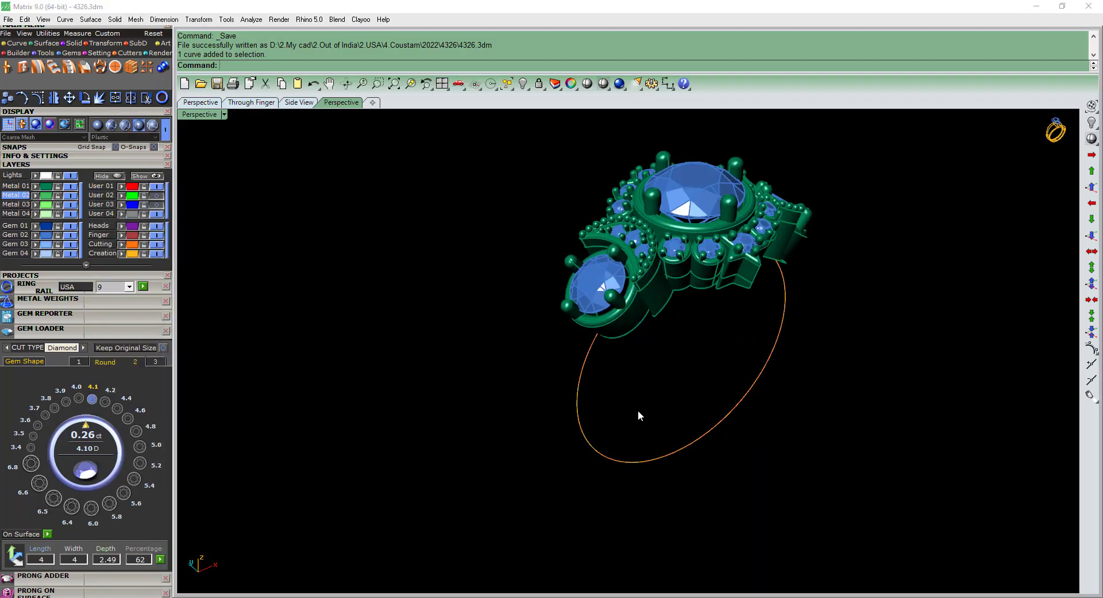
# - Finish scaling from the ring's bottom, then drop the 1.60 mm gem beside the shank curves
pyautogui.click(636, 502)
pyautogui.scroll(2, 638, 144)
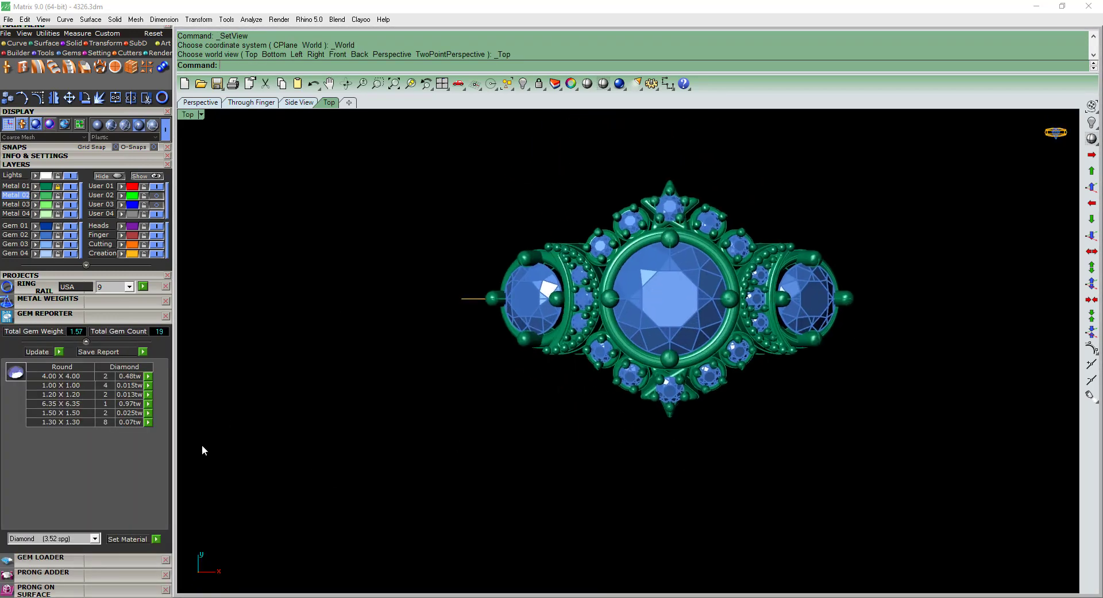
pyautogui.click(149, 377)
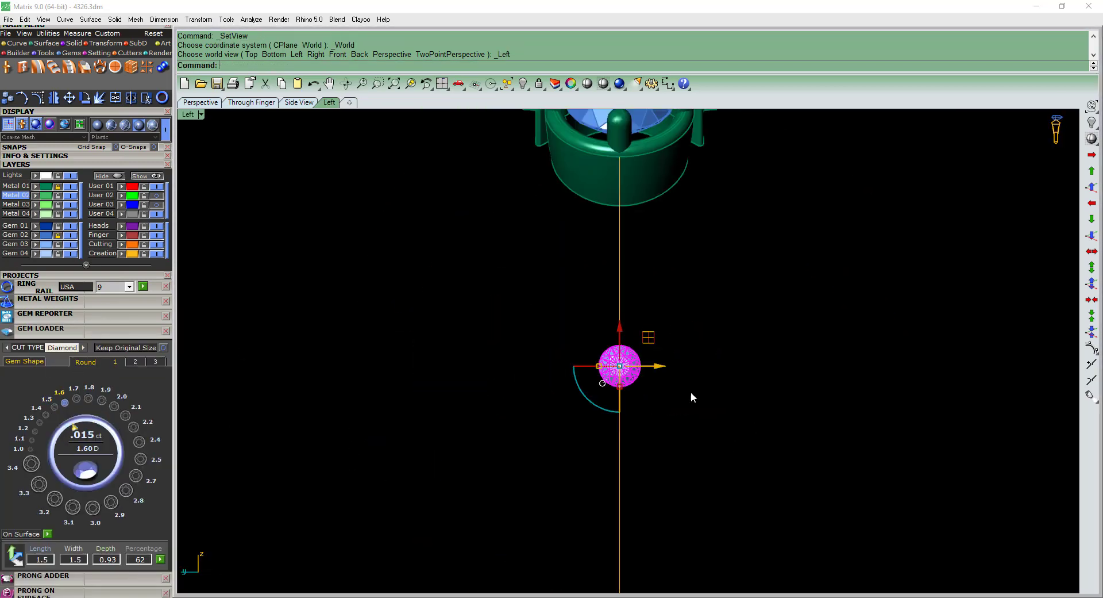
pyautogui.scroll(5, 622, 337)
pyautogui.click(505, 254)
pyautogui.scroll(-6, 571, 379)
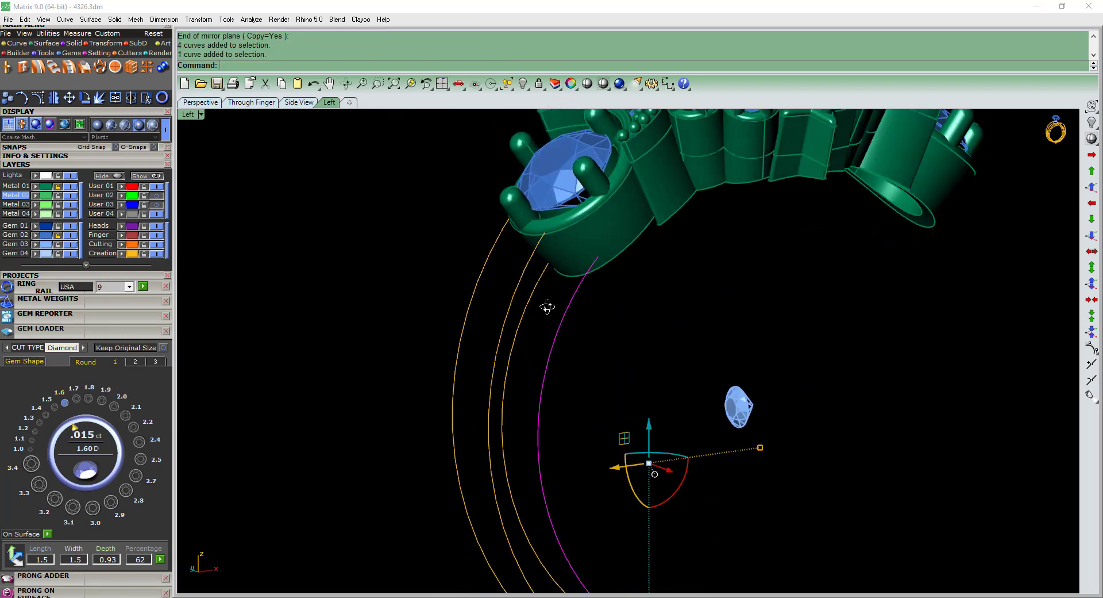
# - Select the shank side curves and mirror them across 0,0,0
pyautogui.moveTo(567, 336); pyautogui.dragTo(575, 345)
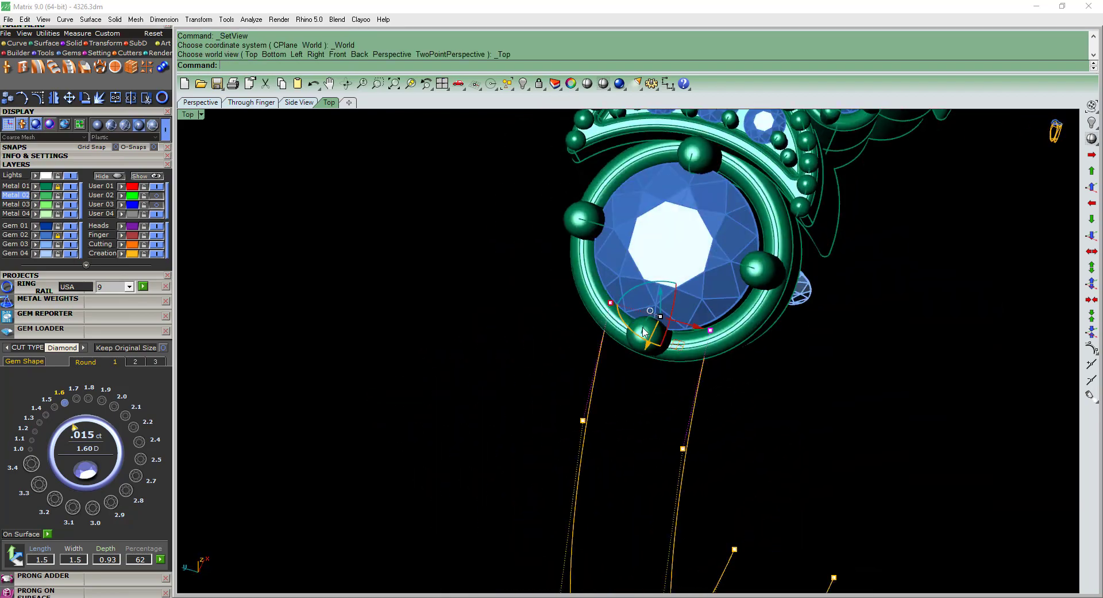
pyautogui.hotkey('ctrl', 'z')
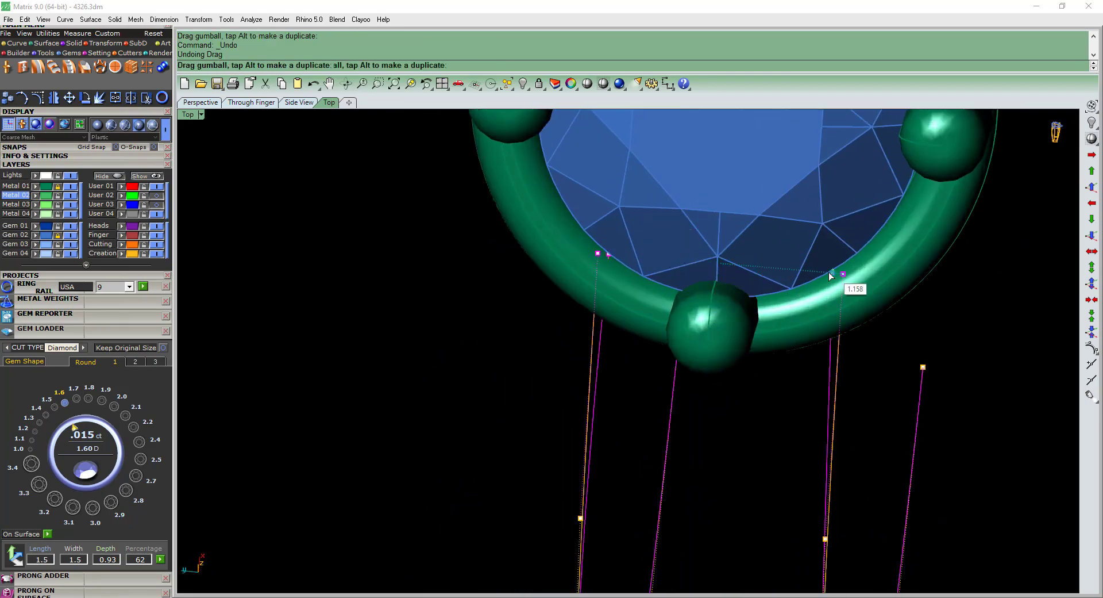
pyautogui.scroll(-5, 829, 271)
pyautogui.scroll(3, 756, 365)
pyautogui.scroll(2, 765, 293)
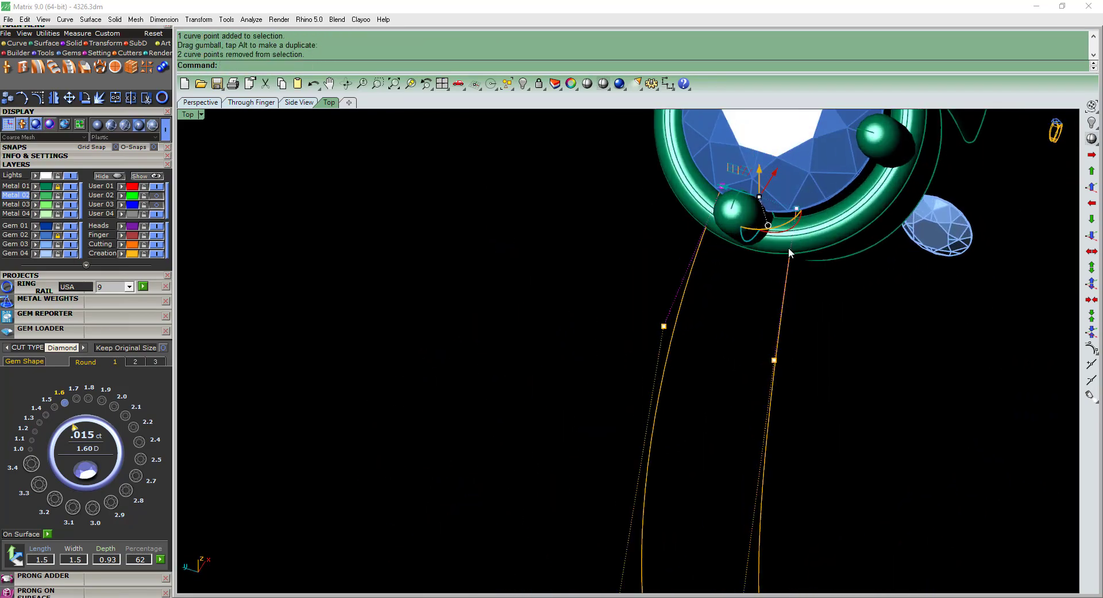
pyautogui.scroll(2, 872, 230)
pyautogui.scroll(-5, 871, 230)
pyautogui.moveTo(867, 374); pyautogui.dragTo(702, 343)
pyautogui.write('mirror 0')
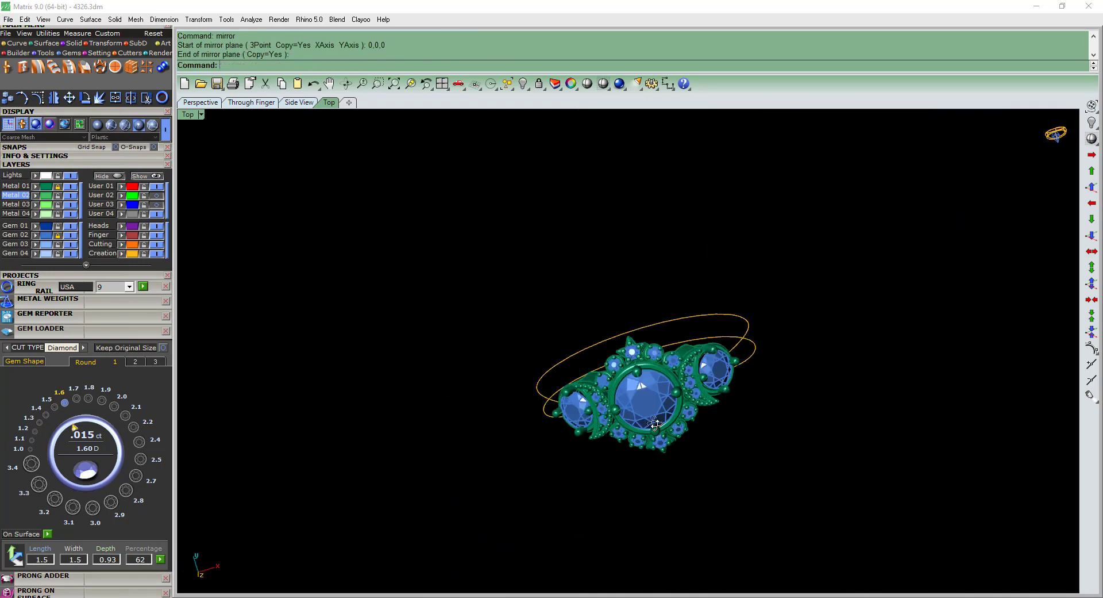
# - Build the band surface from both shank curves and offset it with OffsetSrf
pyautogui.moveTo(639, 315); pyautogui.dragTo(697, 416)
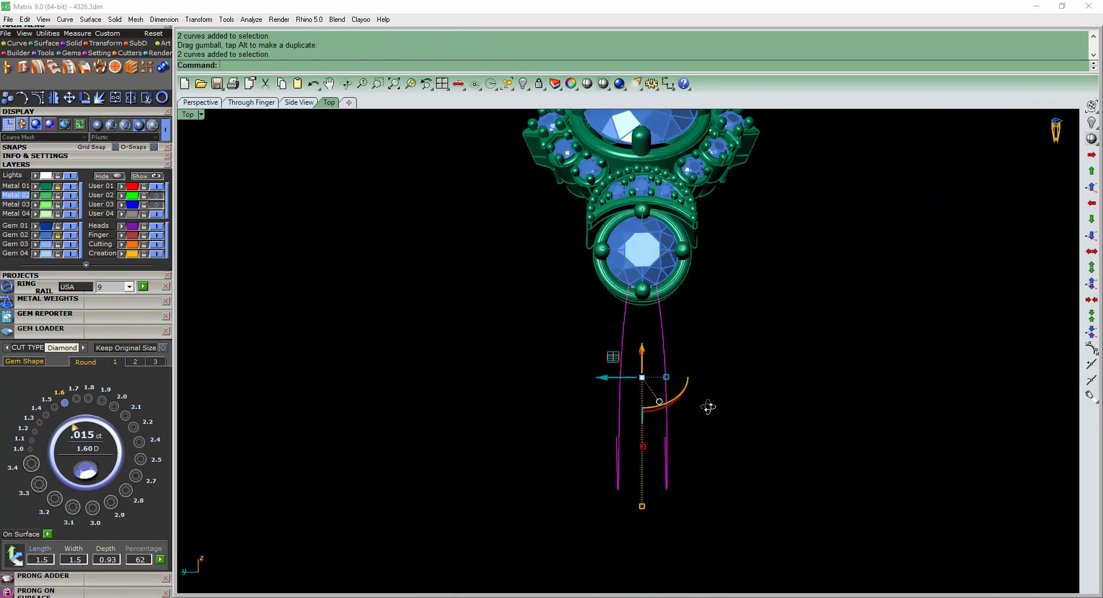
pyautogui.click(644, 303)
pyautogui.write('os')
pyautogui.press('Return')
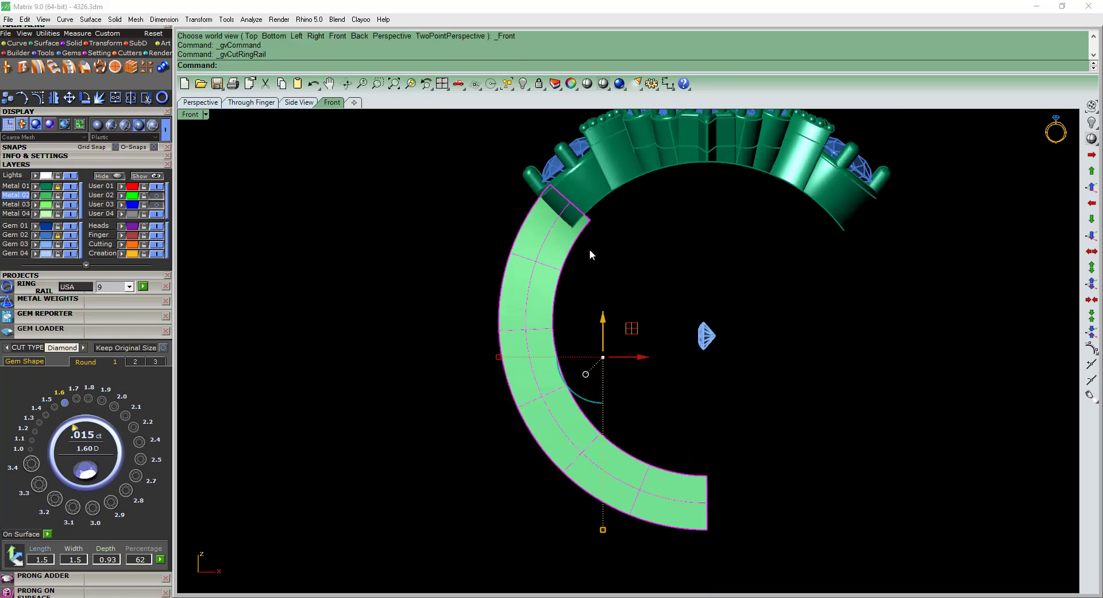
# - Cut the band from the finger-size rail circle and move the band piece
pyautogui.click(131, 68)
pyautogui.click(772, 364)
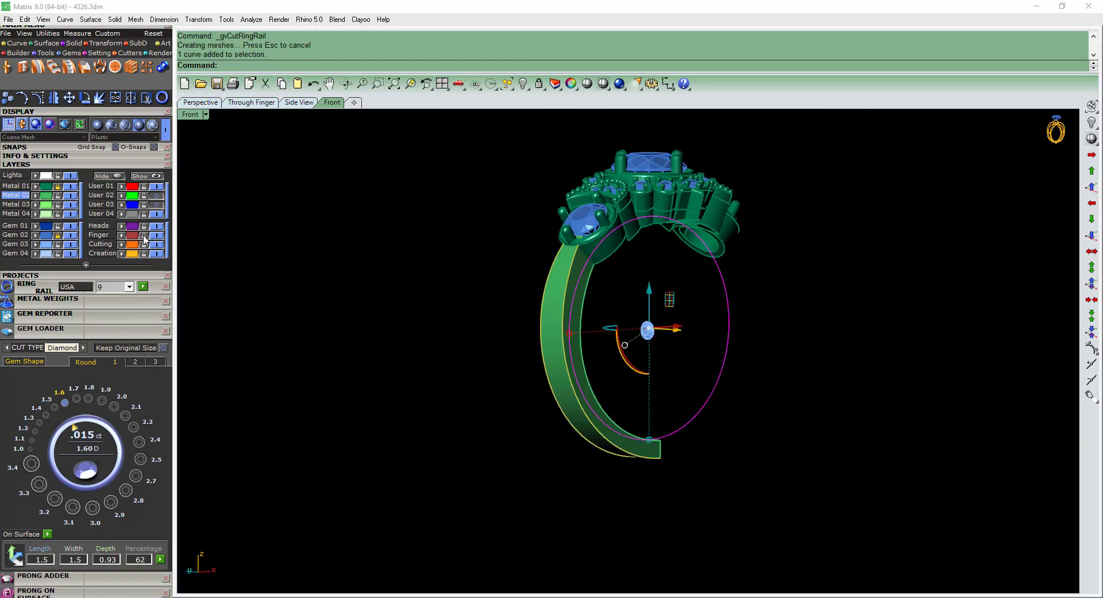
pyautogui.click(575, 268)
pyautogui.write('m')
pyautogui.press('Return')
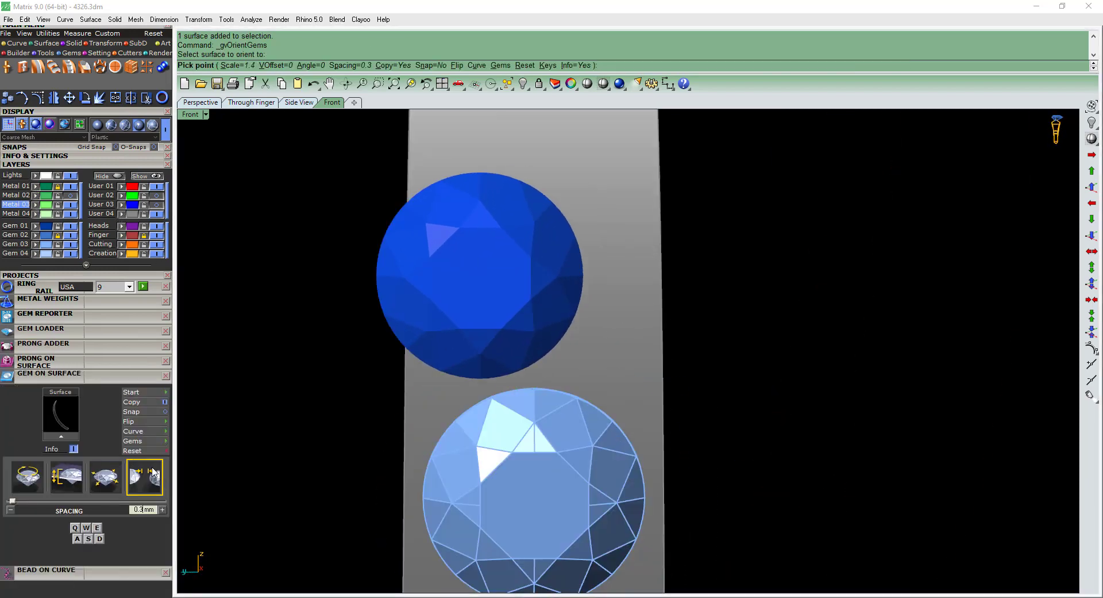
# - Place a 1.5 mm gem on the band and group the shank gems
pyautogui.scroll(1, 554, 313)
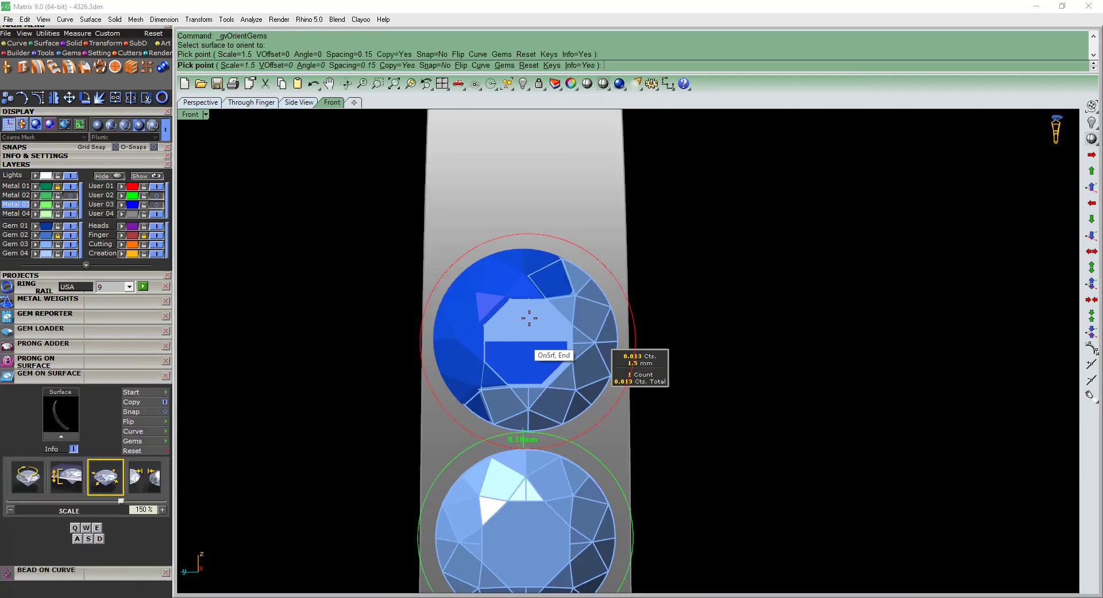
pyautogui.click(529, 314)
pyautogui.scroll(-2, 534, 270)
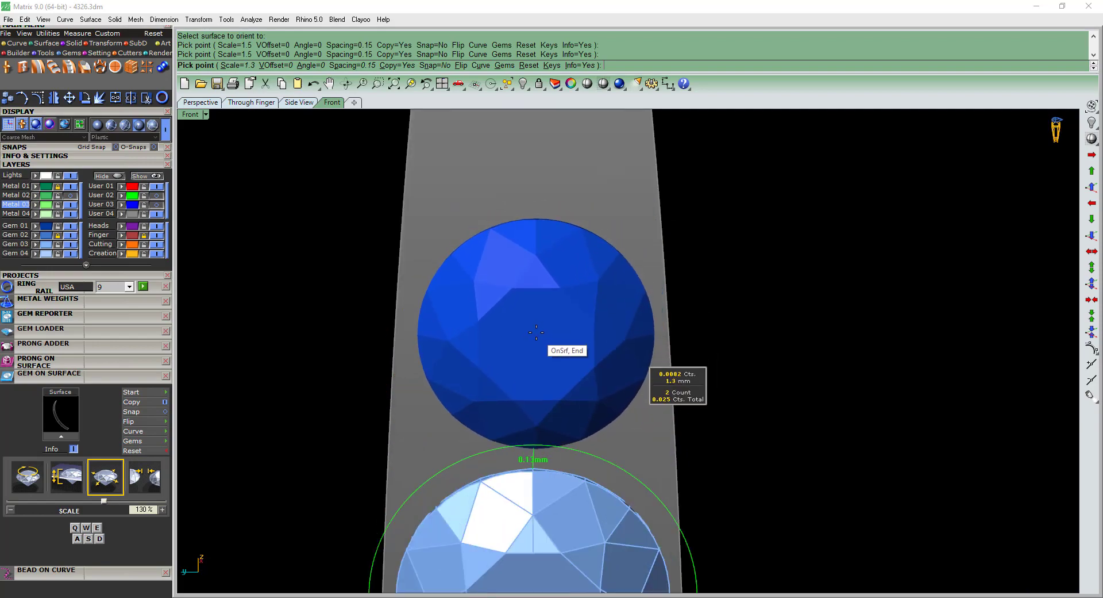
pyautogui.scroll(-2, 537, 267)
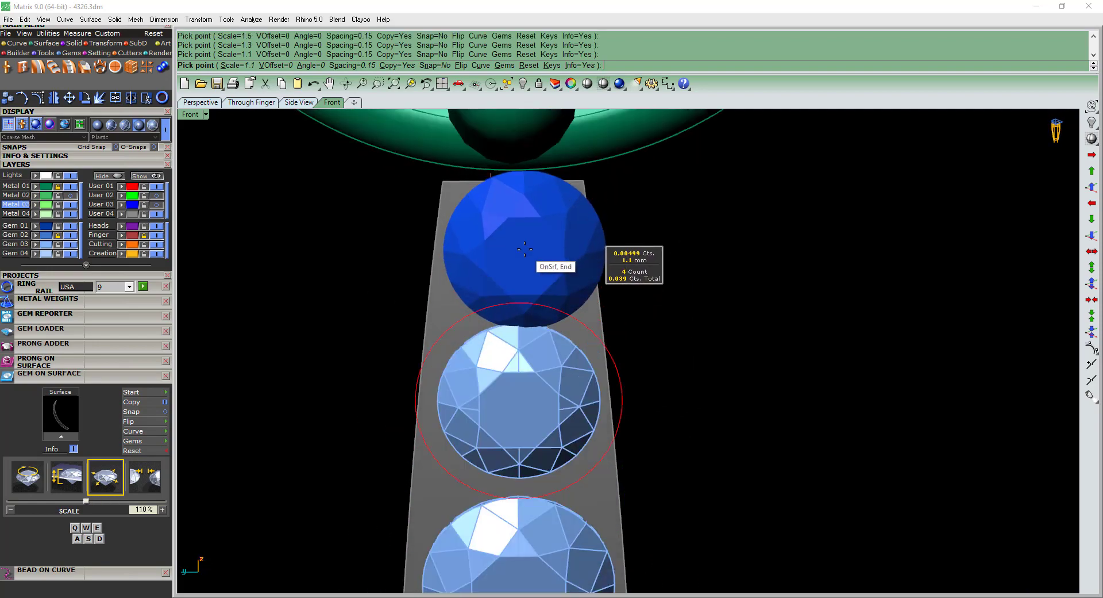
pyautogui.press('Return')
pyautogui.keyDown('shift'); pyautogui.click(562, 283); pyautogui.keyUp('shift')
pyautogui.write('g')
pyautogui.press('Return')
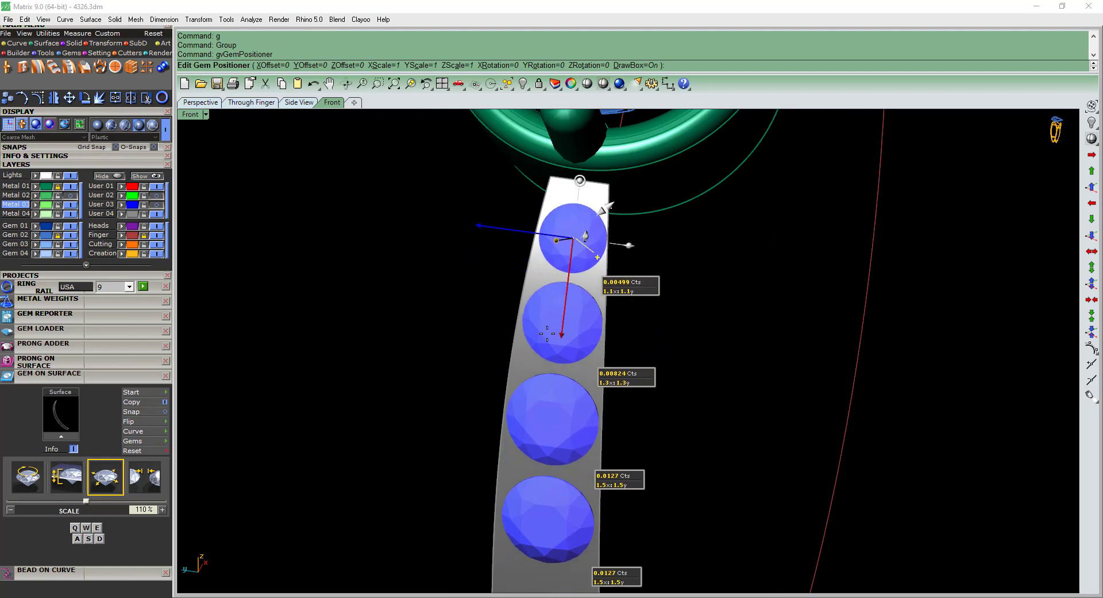
# - Undo the repositioning and re-place the band gems at 150% size
pyautogui.hotkey('ctrl', 'z')
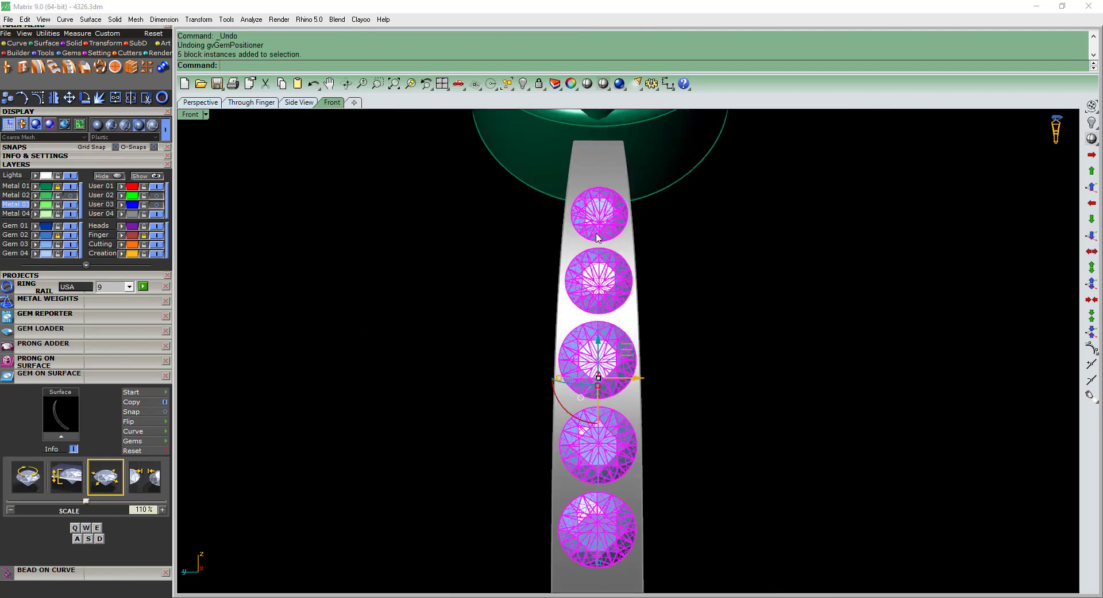
pyautogui.press('Return')
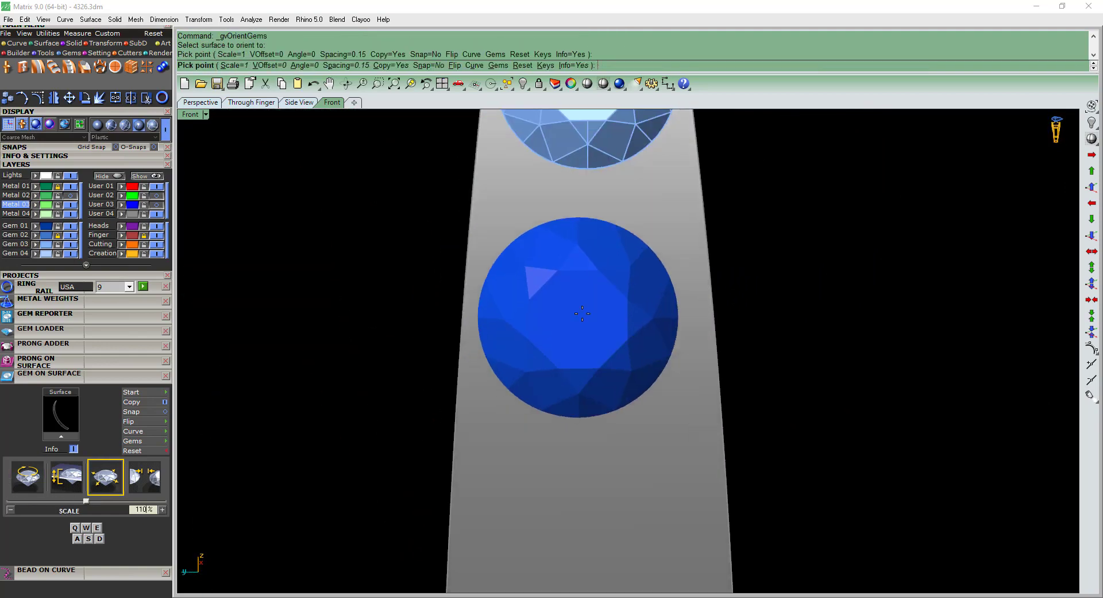
pyautogui.press('q')
pyautogui.press('q')
pyautogui.click(604, 375)
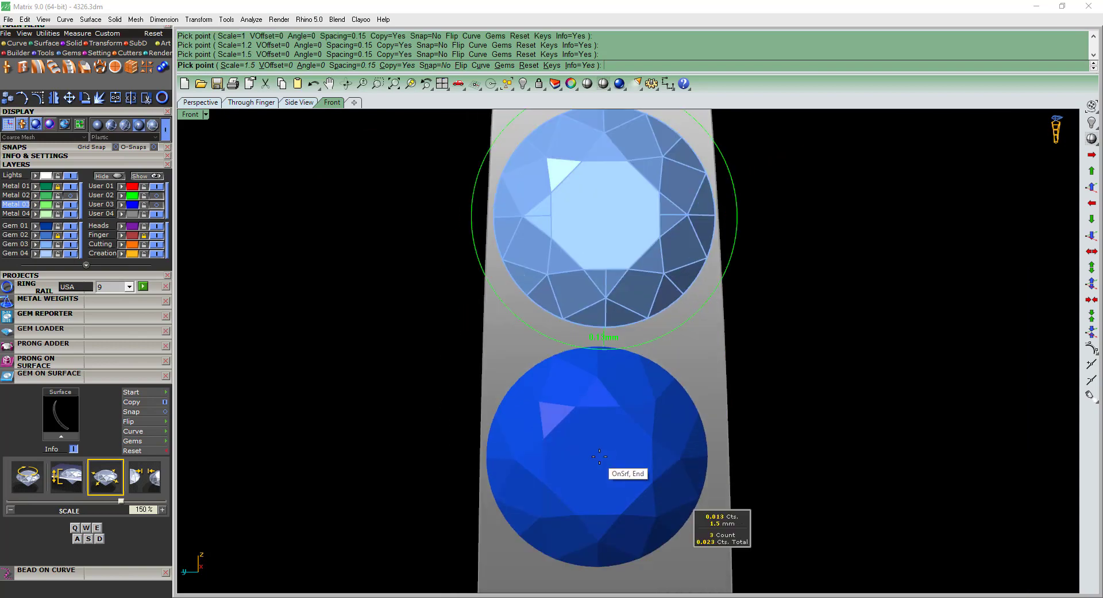
pyautogui.click(524, 437)
pyautogui.write('0')
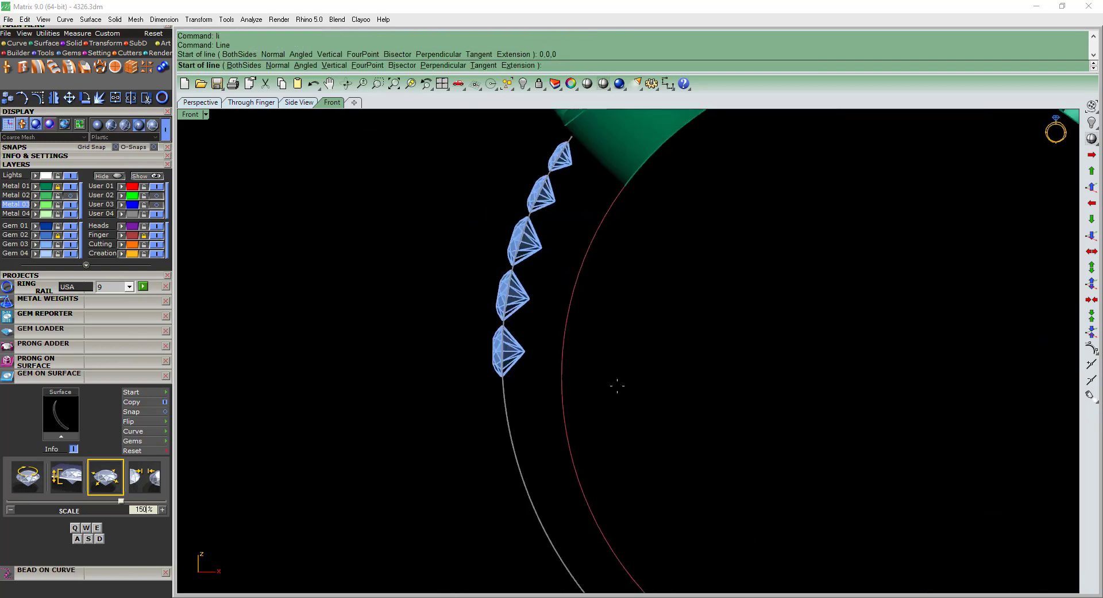
# - Group the five shank gems, offset the band at 0.6, extrude its edge, and move the strip
pyautogui.write('g')
pyautogui.press('Return')
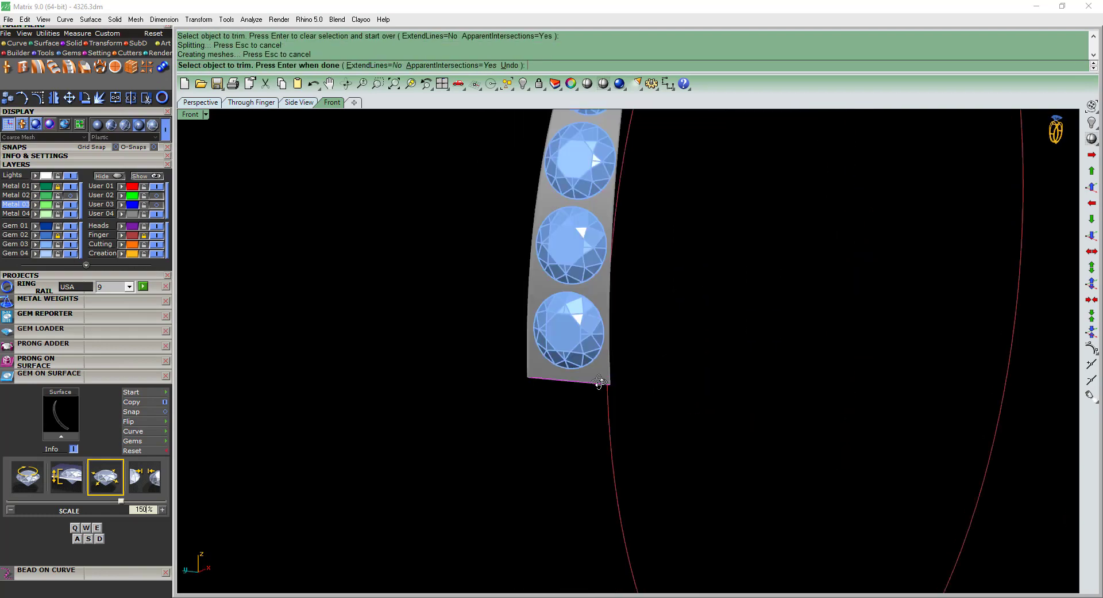
pyautogui.write('os')
pyautogui.press('Return')
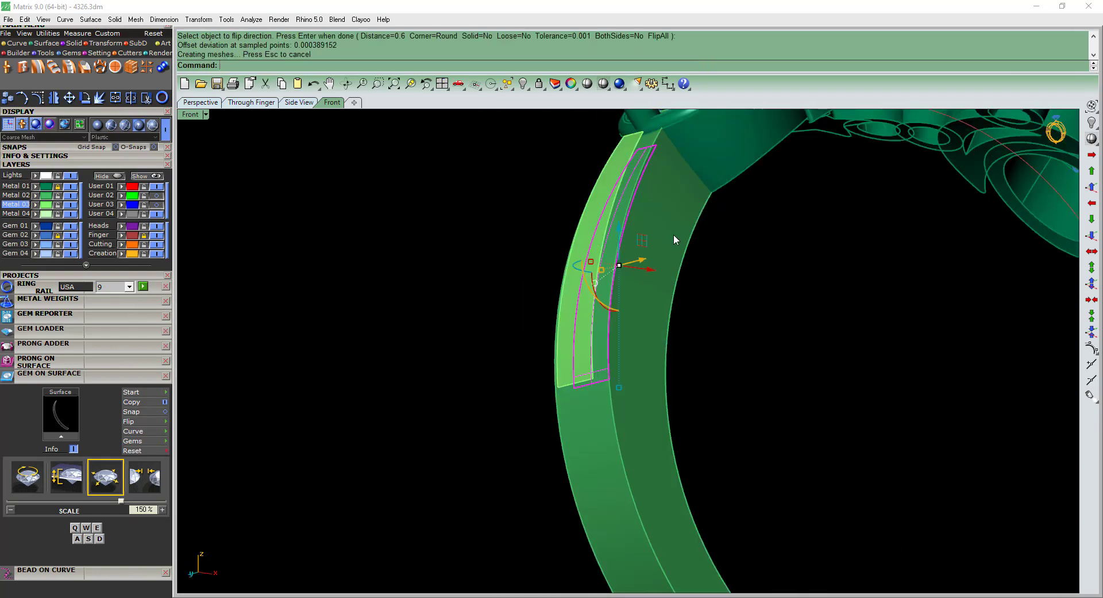
pyautogui.write('sO')
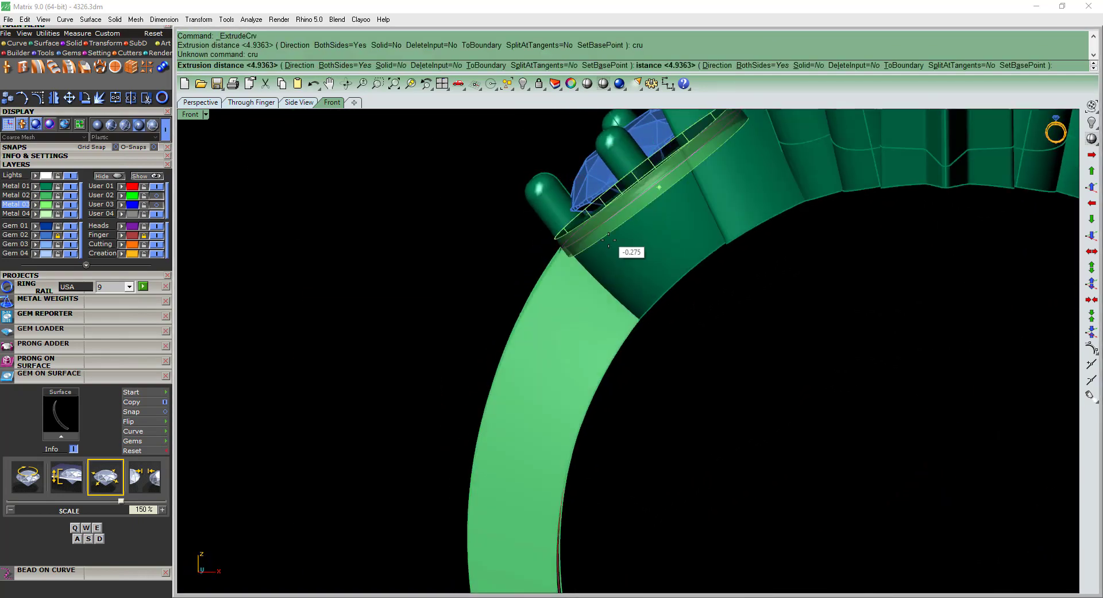
pyautogui.click(609, 240)
pyautogui.scroll(3, 695, 328)
pyautogui.write('move')
pyautogui.press('Return')
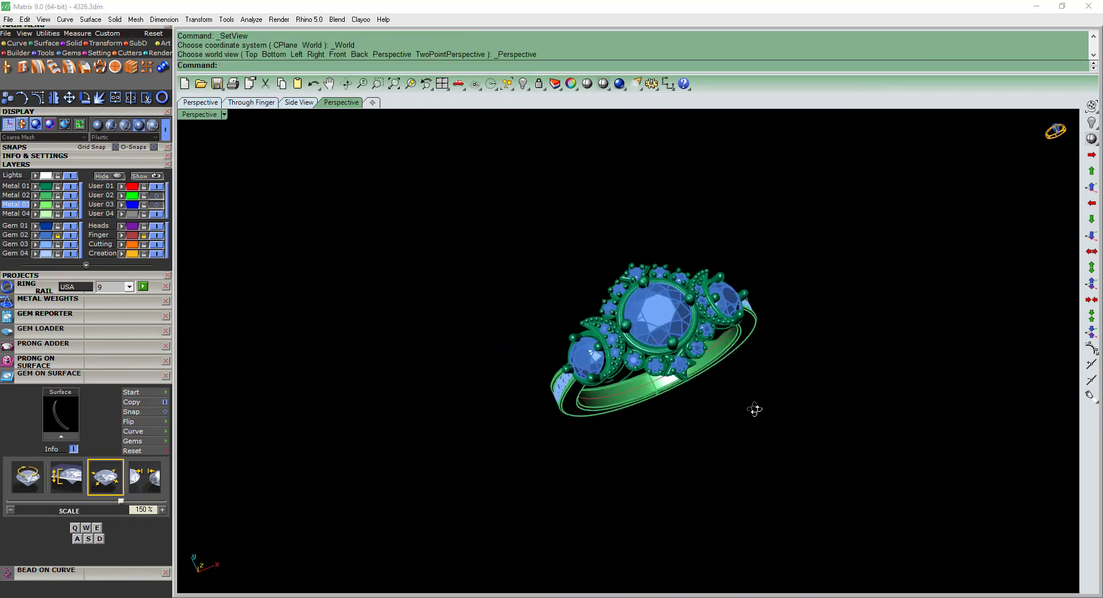
# - Set the Prong on Surface diameter to 0.5 mm for beads between the shank gems
pyautogui.click(132, 392)
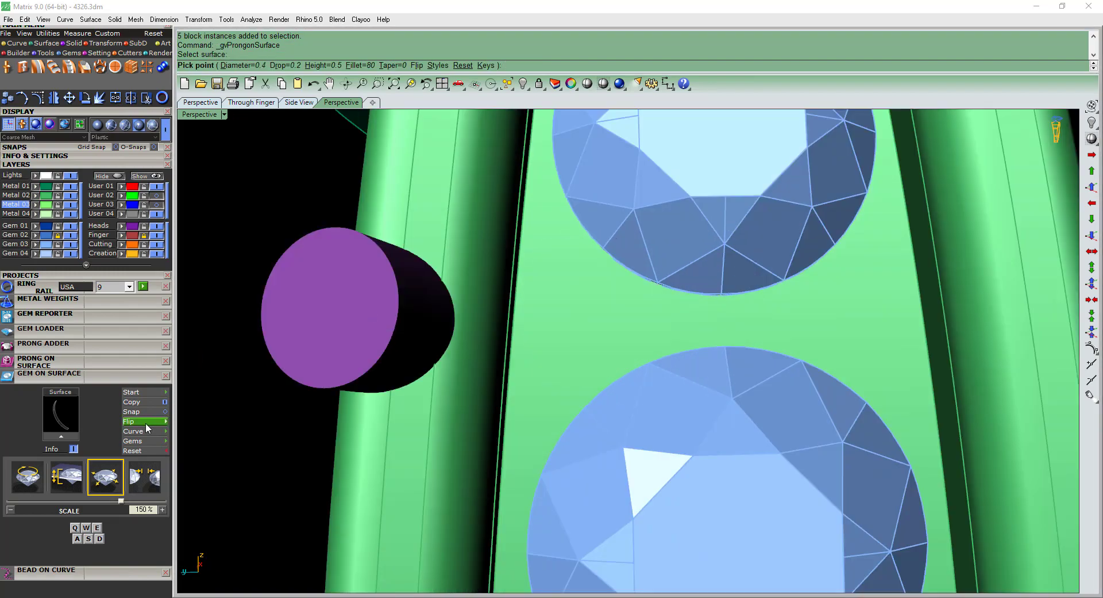
pyautogui.scroll(-3, 526, 312)
pyautogui.write('q')
pyautogui.scroll(2, 584, 266)
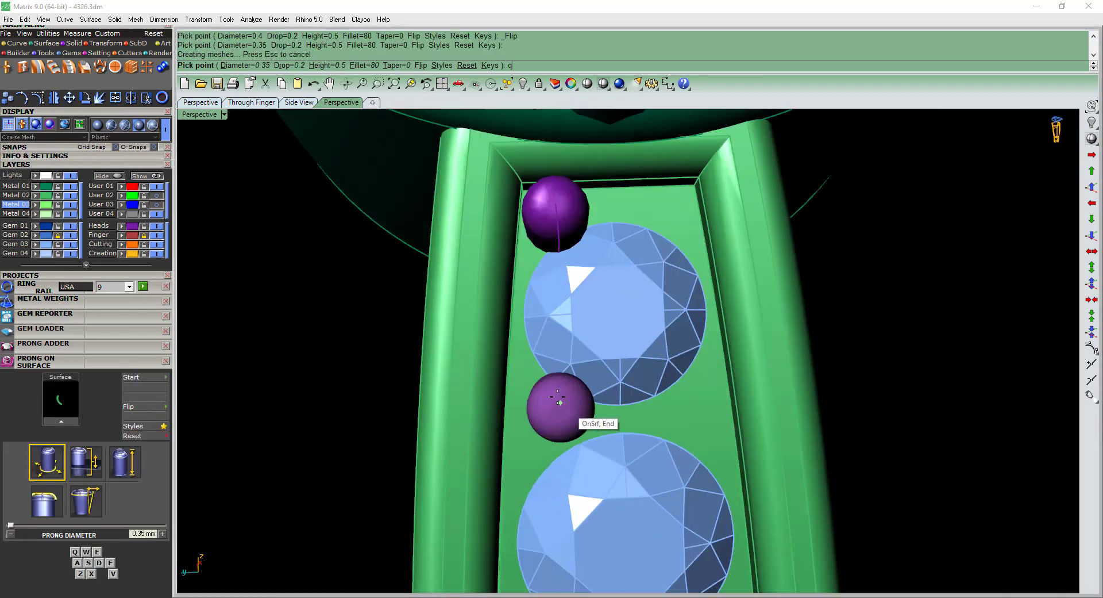
pyautogui.scroll(-3, 562, 406)
pyautogui.scroll(5, 552, 295)
pyautogui.press('e')
pyautogui.press('e')
pyautogui.scroll(-3, 535, 322)
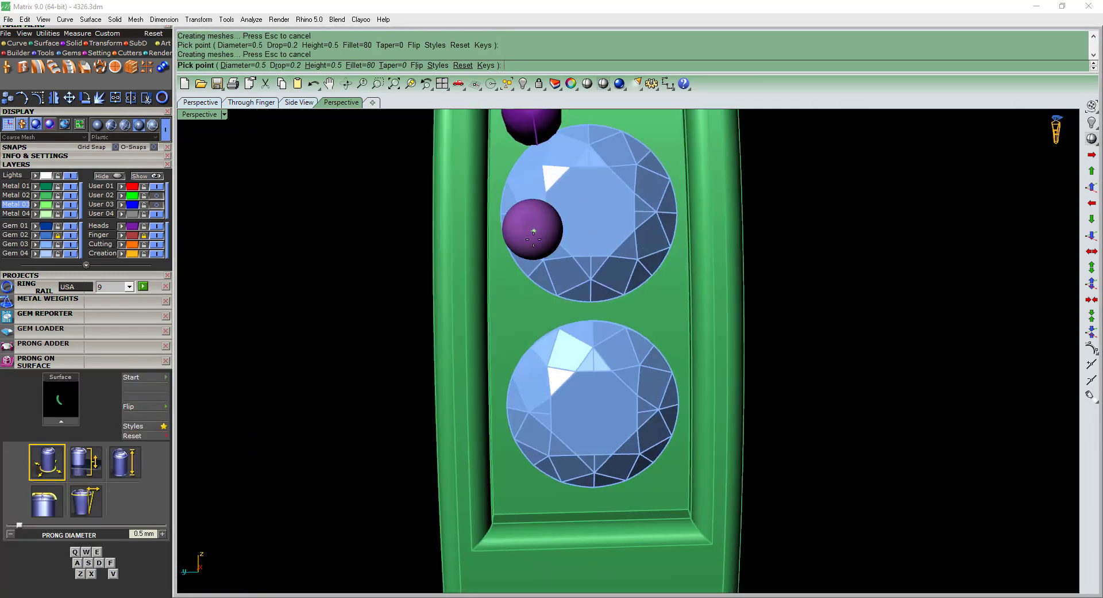
pyautogui.scroll(3, 528, 224)
pyautogui.scroll(-3, 520, 316)
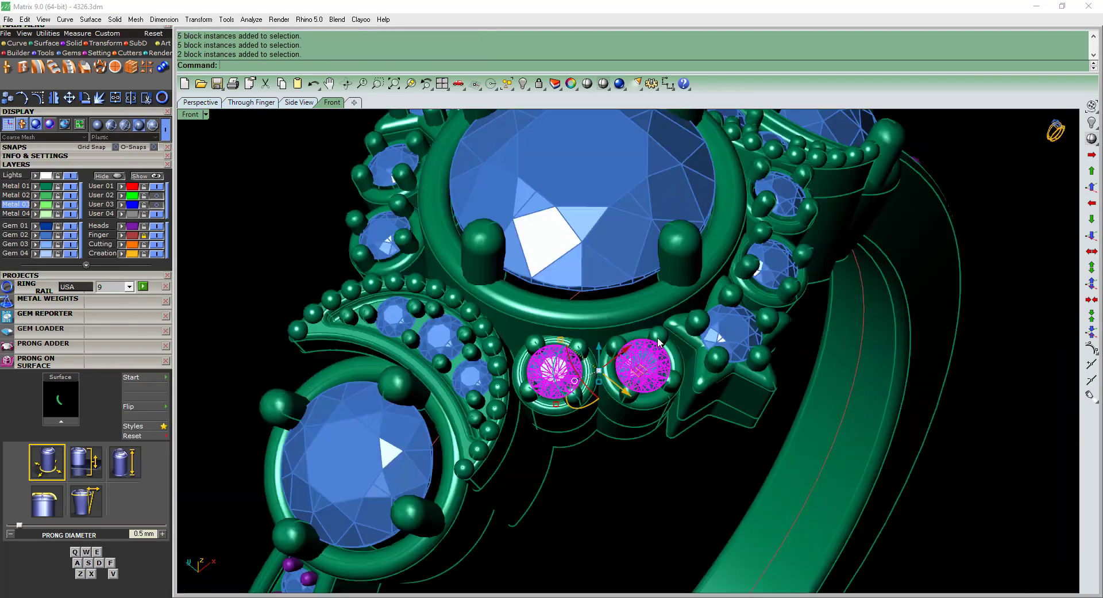
# - Rotate the selected gem head in the front view to tilt it
pyautogui.hotkey('ctrl', 'F2')
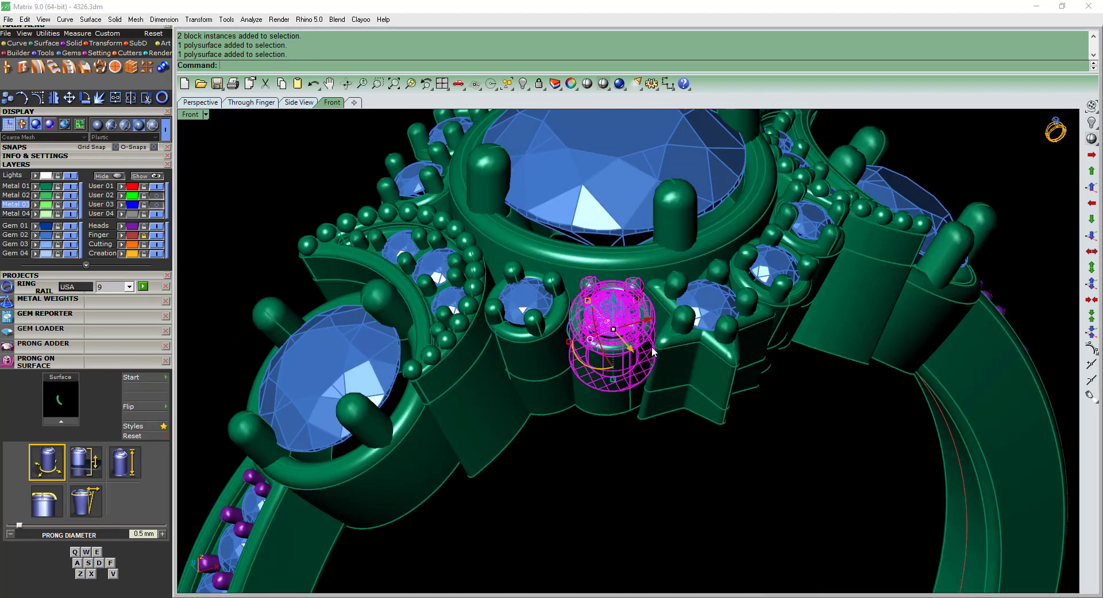
pyautogui.hotkey('ctrl', 'F3')
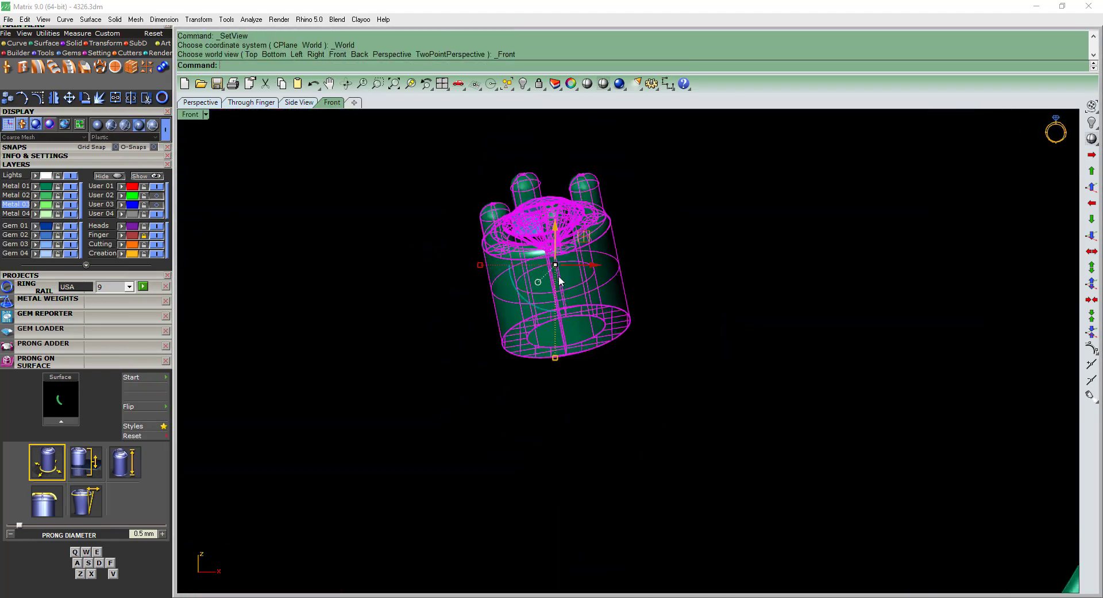
pyautogui.write('r')
pyautogui.click(603, 120)
pyautogui.click(706, 387)
pyautogui.click(633, 410)
pyautogui.hotkey('ctrl', 'F2')
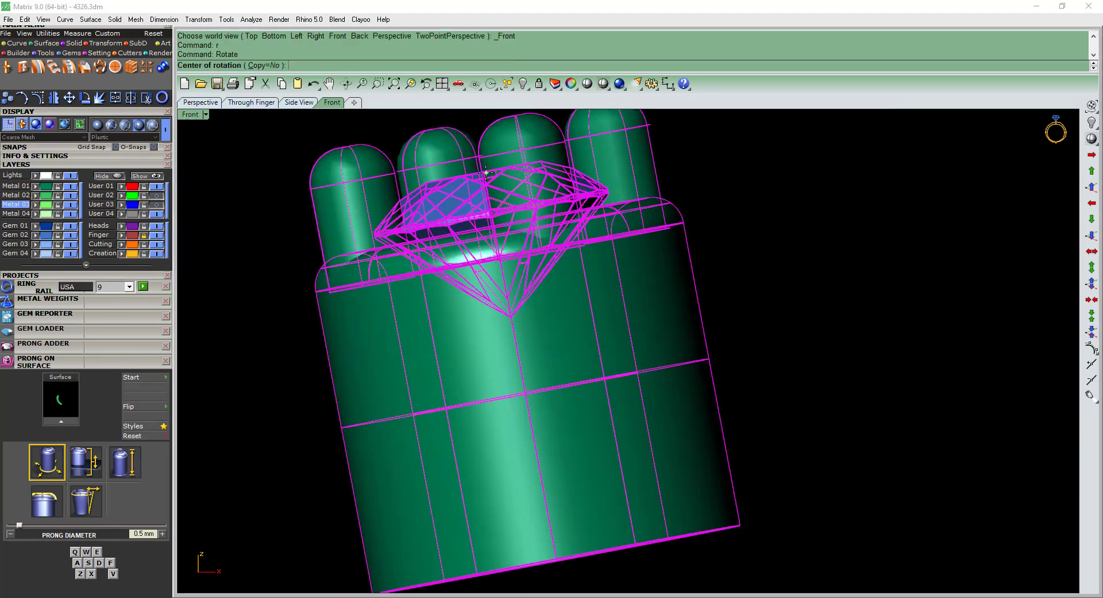
# - In the top view, move the head to a new position and set its rotation centre and reference
pyautogui.hotkey('ctrl', 'F1')
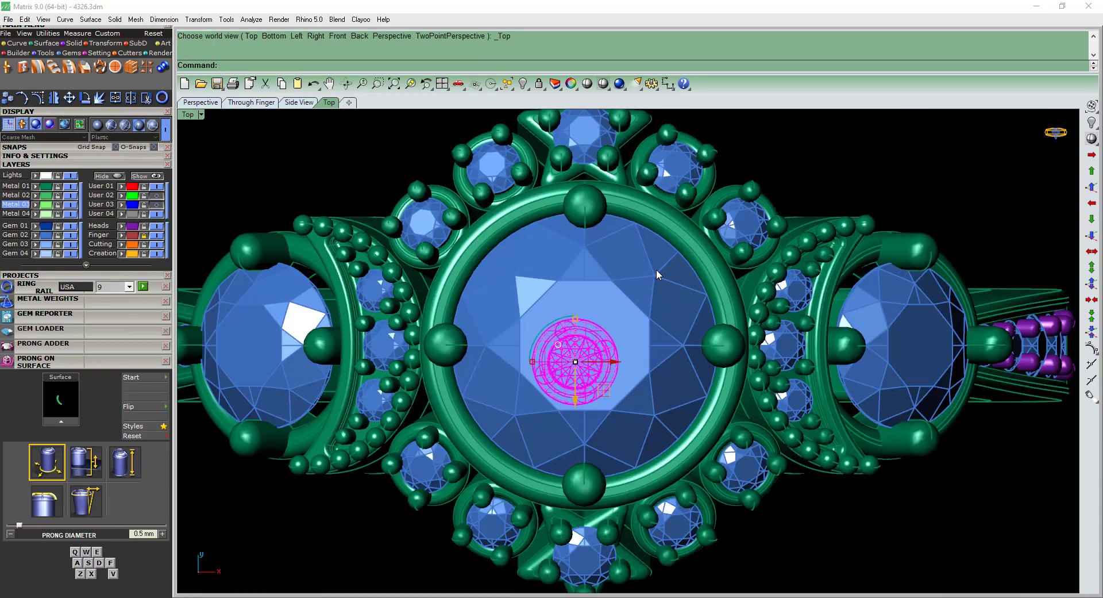
pyautogui.write('m')
pyautogui.press('Return')
pyautogui.scroll(3, 620, 267)
pyautogui.click(605, 183)
pyautogui.click(604, 463)
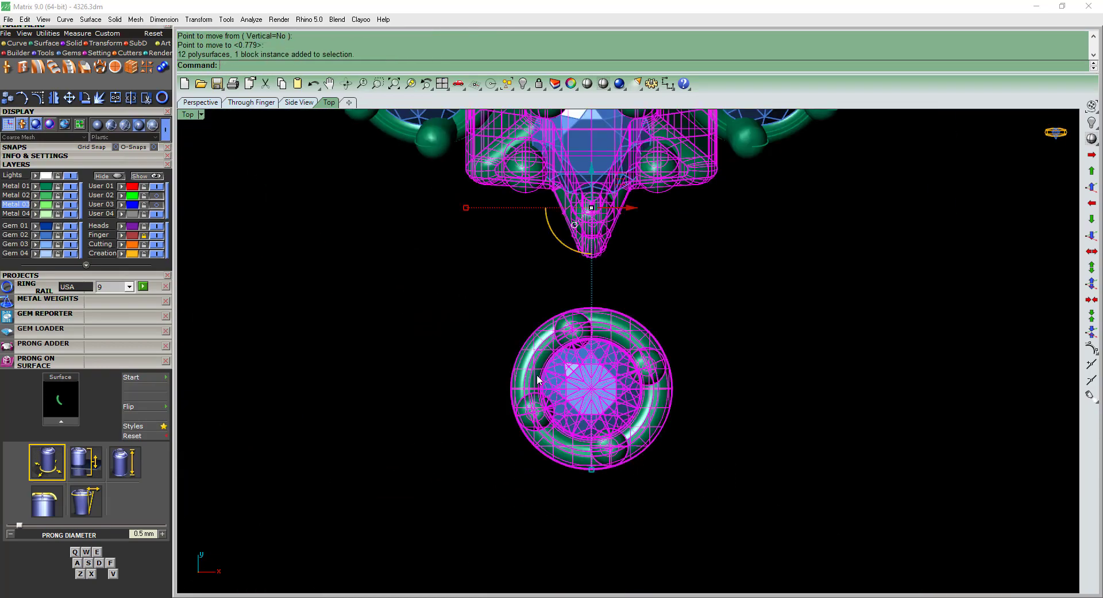
pyautogui.scroll(3, 604, 345)
pyautogui.click(595, 275)
pyautogui.click(645, 471)
pyautogui.scroll(-3, 645, 471)
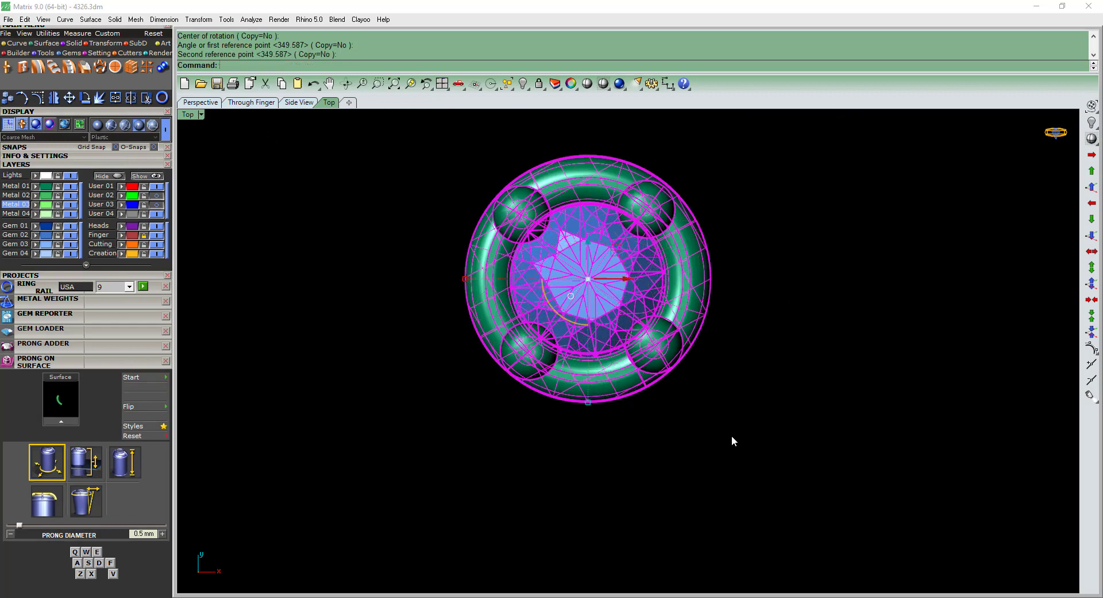
pyautogui.scroll(2, 689, 381)
# - Ungroup the prongs, delete three, and polar-array the remaining prong into four evenly spaced prongs
pyautogui.click(690, 381)
pyautogui.hotkey('ctrl', 'shift', 'g')
pyautogui.keyDown('ctrl'); pyautogui.click(684, 400); pyautogui.keyUp('ctrl')
pyautogui.press('Delete')
pyautogui.click(684, 401)
pyautogui.scroll(1, 684, 401)
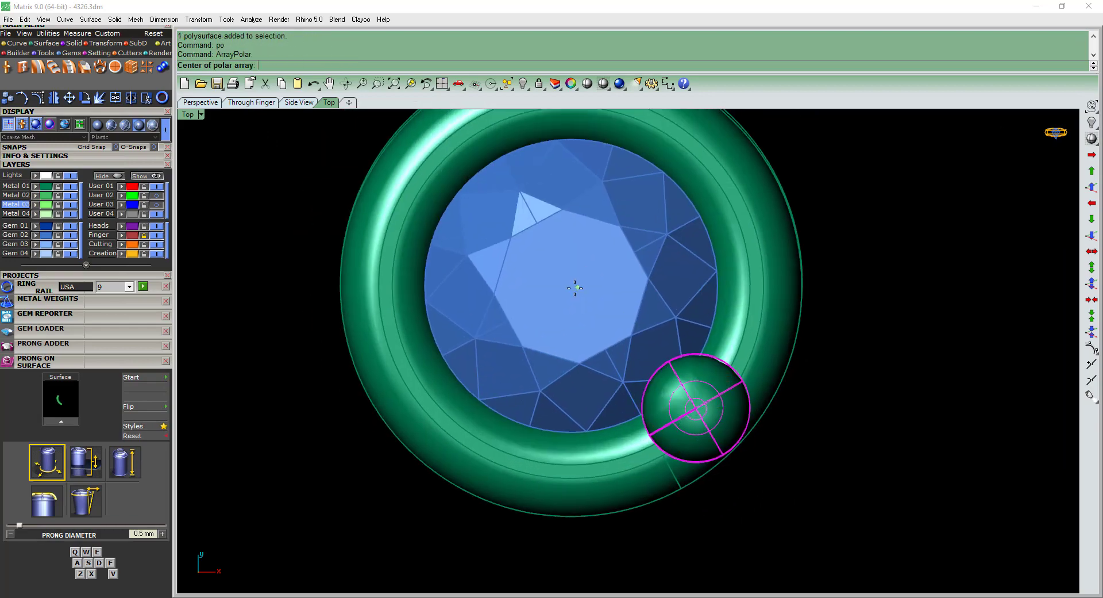
pyautogui.write('po')
pyautogui.press('Return')
pyautogui.click(572, 292)
pyautogui.press('Return')
# - Move the whole small head to the origin 0,0,0
pyautogui.click(605, 456)
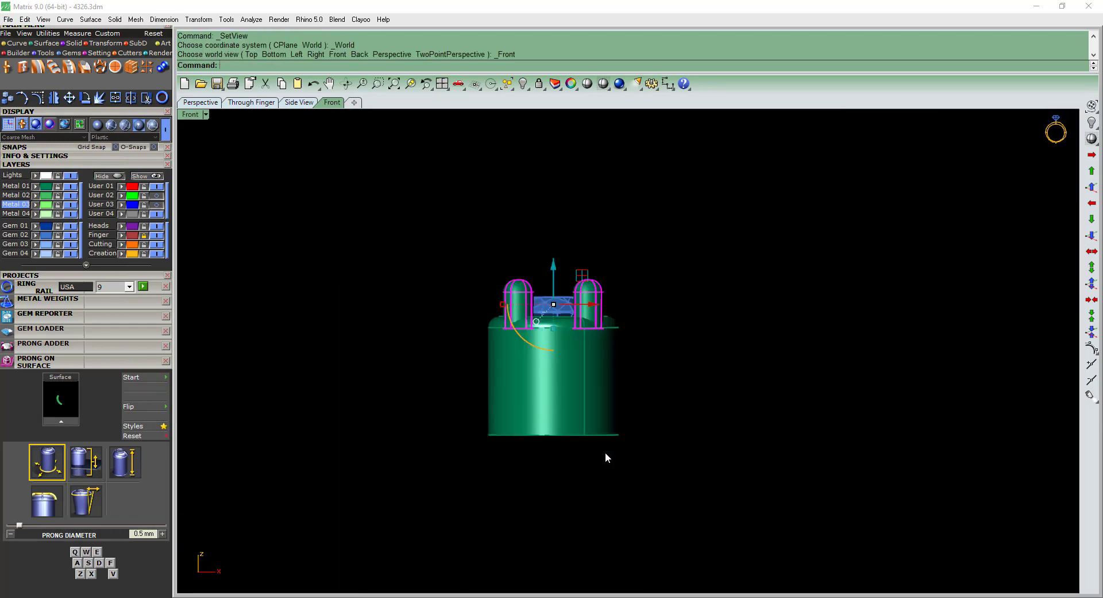
pyautogui.write('m')
pyautogui.press('Return')
pyautogui.write('0,0,0')
pyautogui.press('Return')
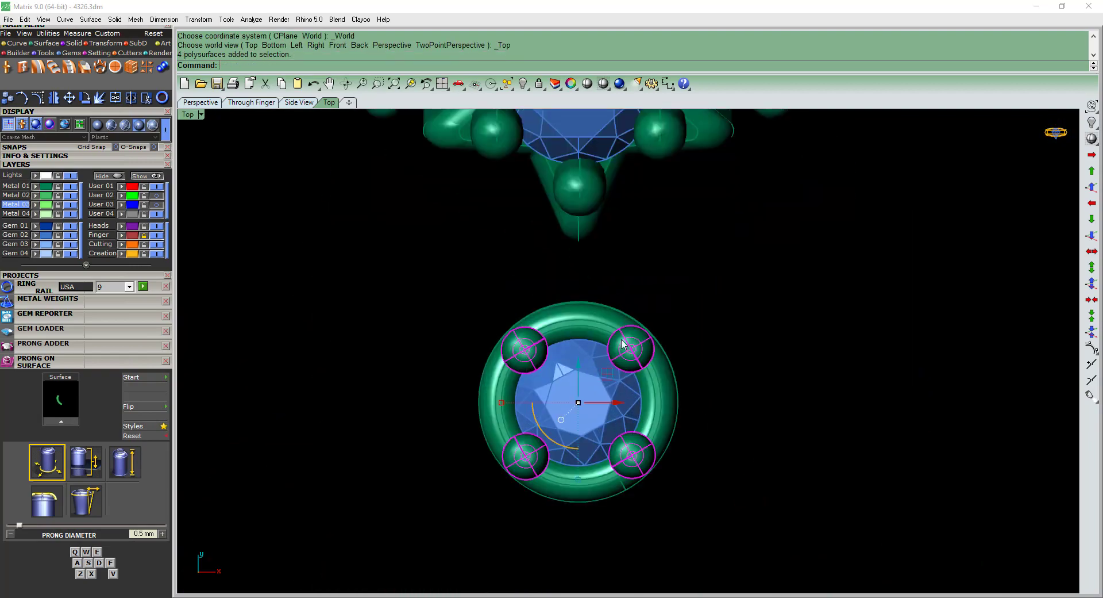
pyautogui.click(795, 247)
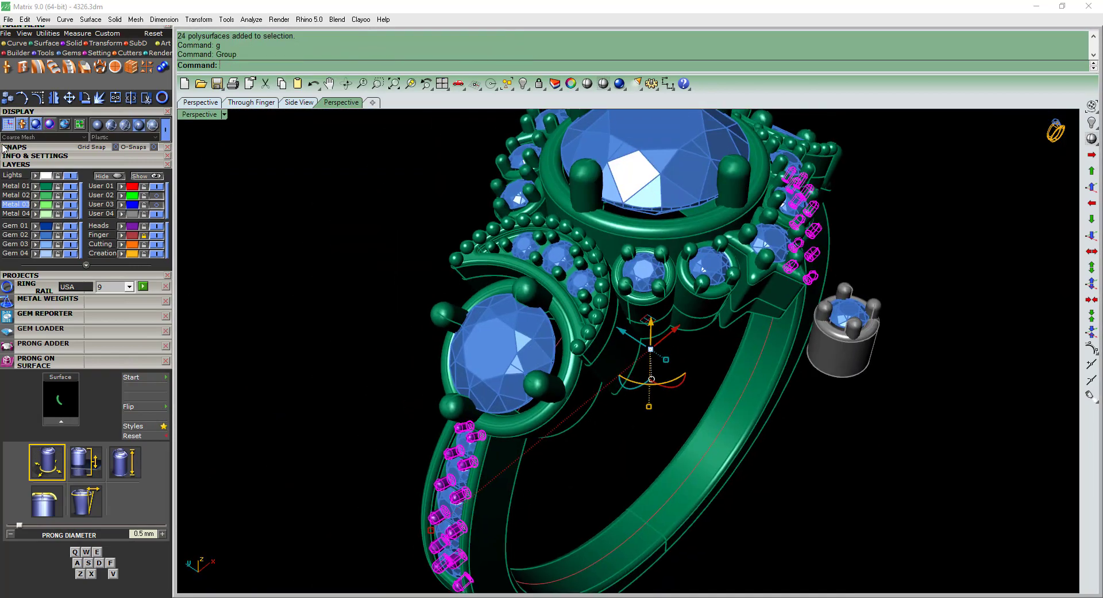
pyautogui.press('s')
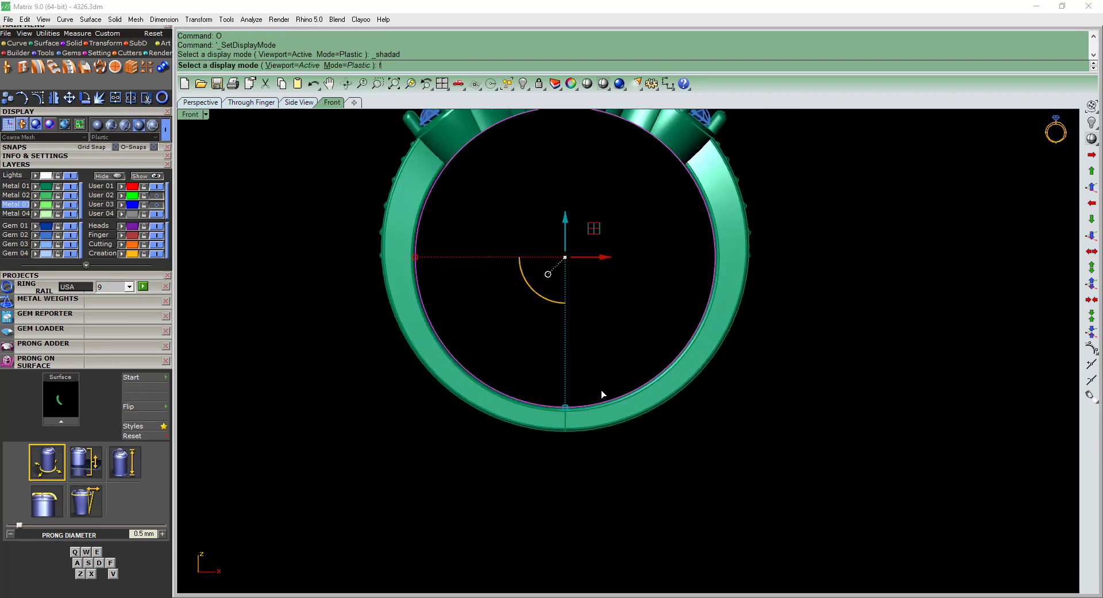
# - Offset the inner ring curve and scale the two curves with Scale2D
pyautogui.write('of')
pyautogui.press('Return')
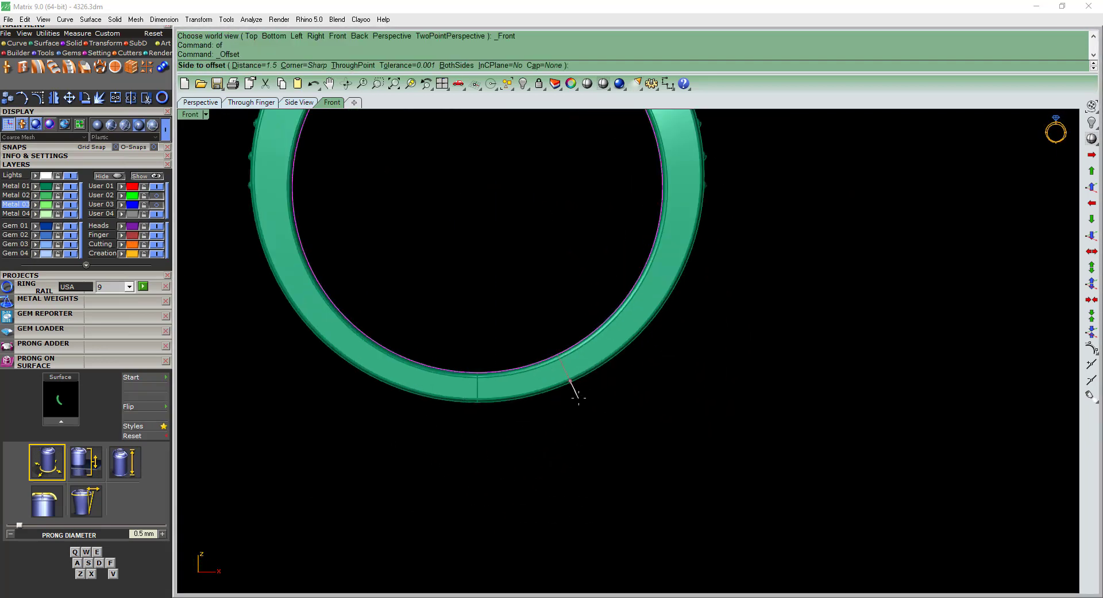
pyautogui.write('f')
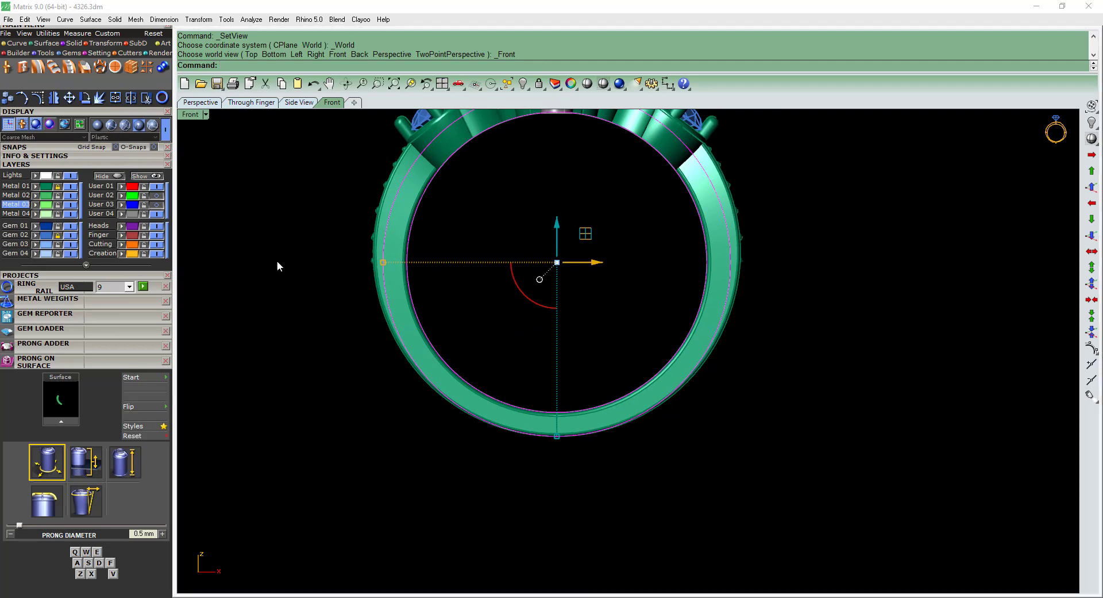
pyautogui.write('2d')
pyautogui.press('Return')
pyautogui.click(582, 200)
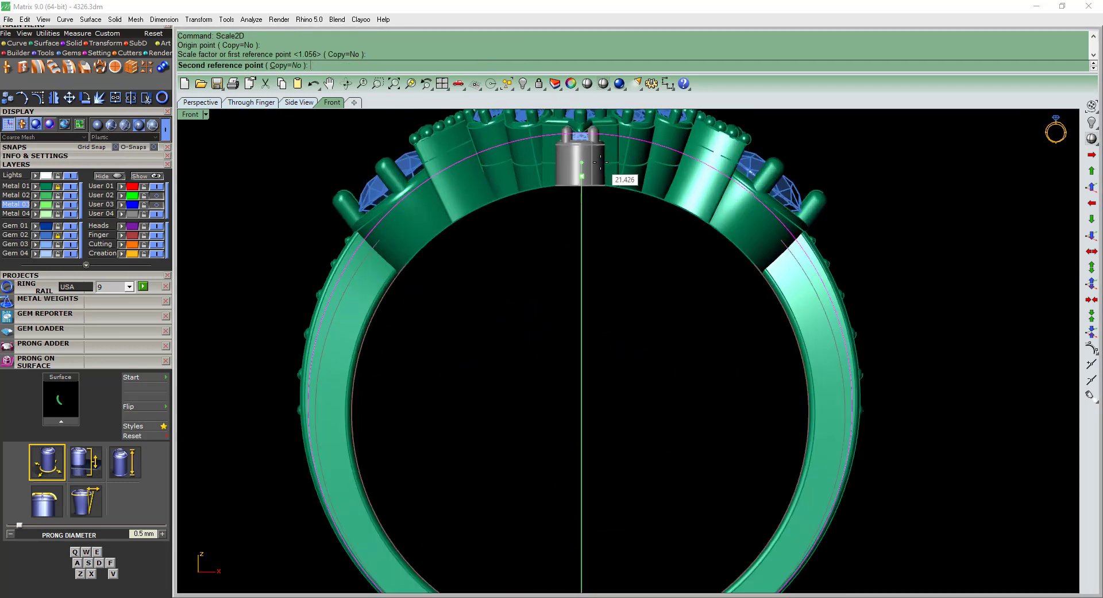
pyautogui.scroll(-2, 600, 159)
pyautogui.click(633, 405)
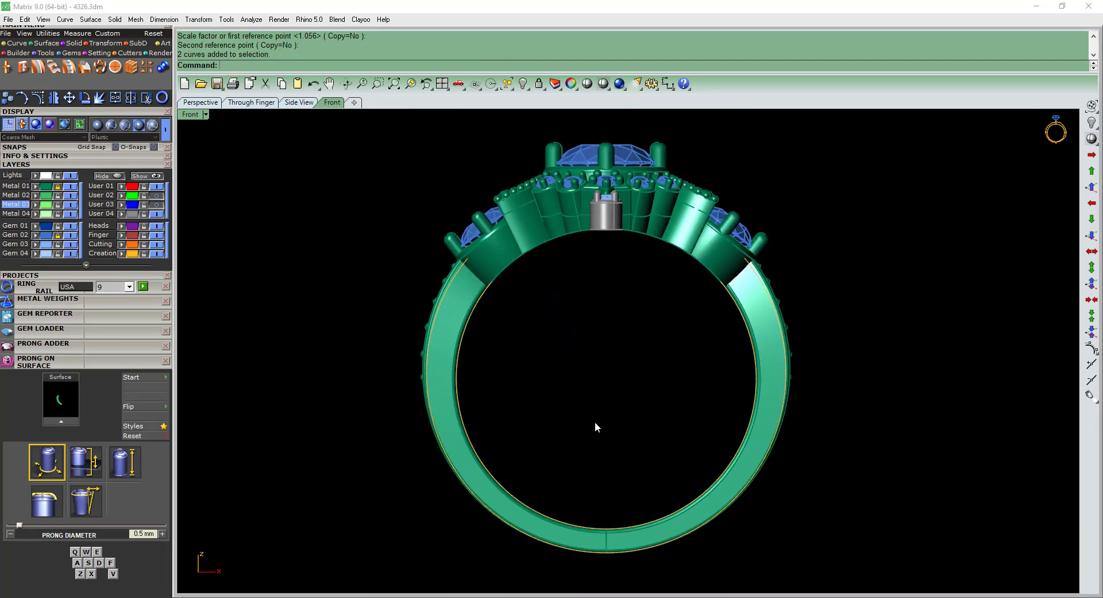
# - Move the small gem head to sit below the ring's V point
pyautogui.press('w')
pyautogui.press('f')
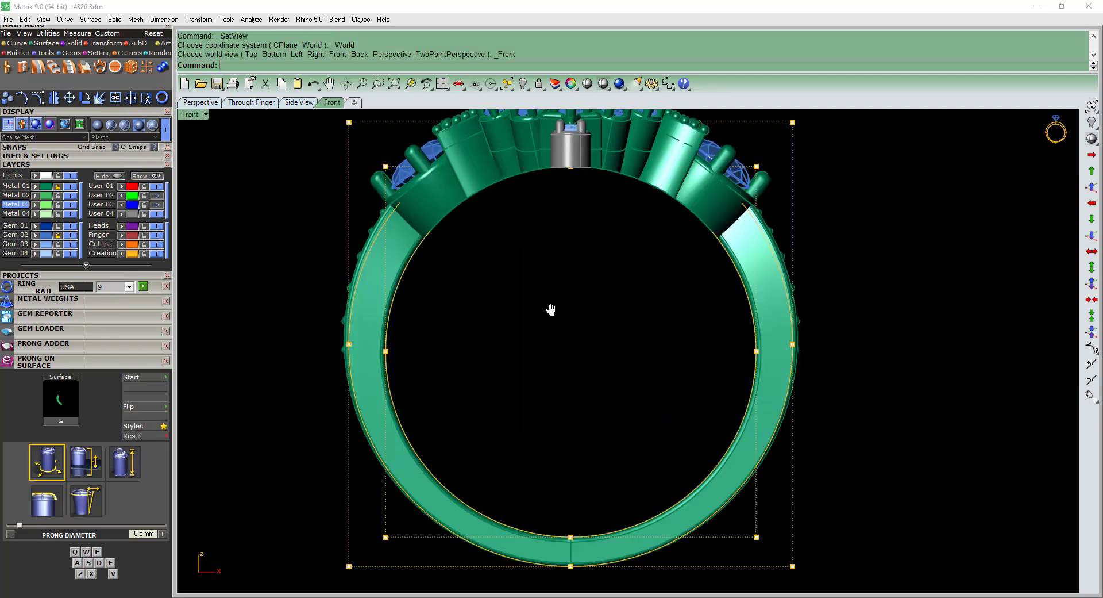
pyautogui.scroll(5, 574, 276)
pyautogui.click(612, 246)
pyautogui.press('w')
pyautogui.scroll(-3, 601, 259)
pyautogui.write('move')
pyautogui.press('Return')
pyautogui.click(592, 406)
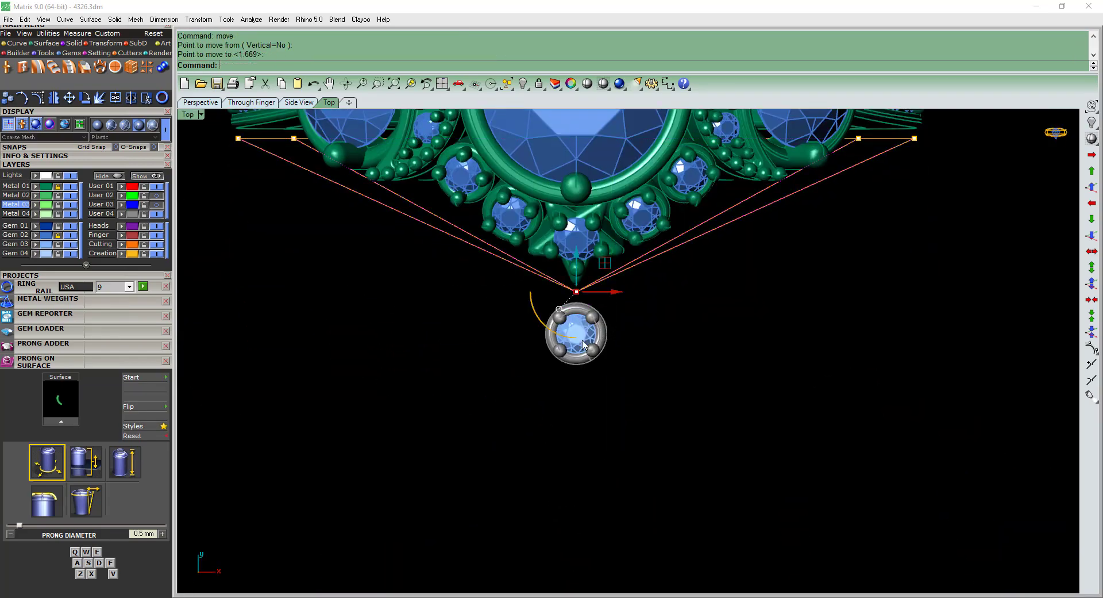
pyautogui.moveTo(581, 394)
pyautogui.mouseDown(button='right')
pyautogui.moveTo(601, 359)
pyautogui.moveTo(493, 371)
pyautogui.moveTo(537, 349)
pyautogui.moveTo(668, 345)
pyautogui.mouseUp(button='right')
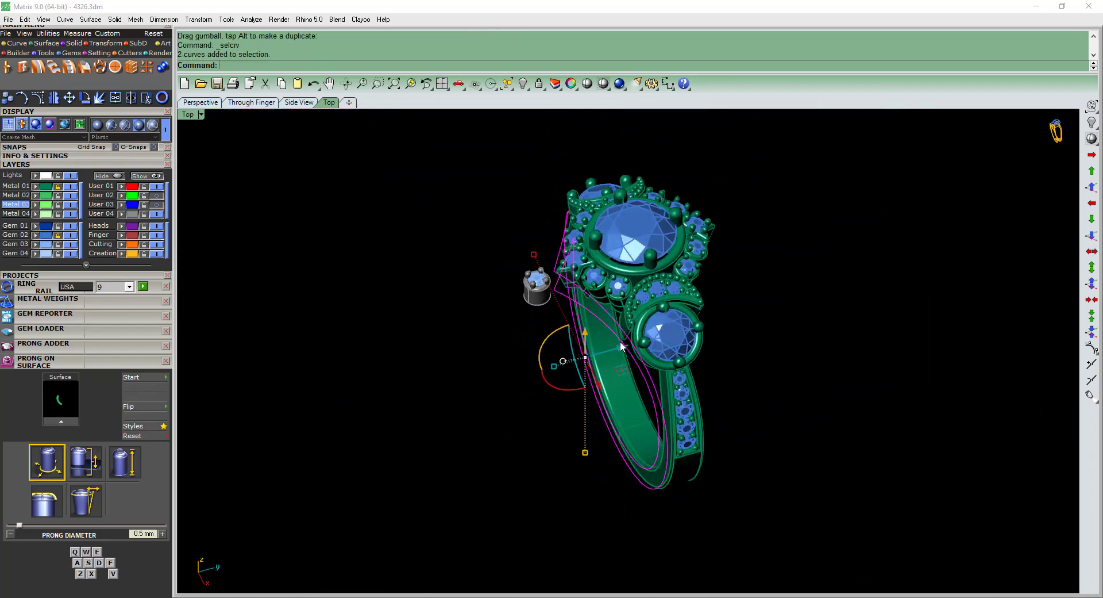
pyautogui.write('1')
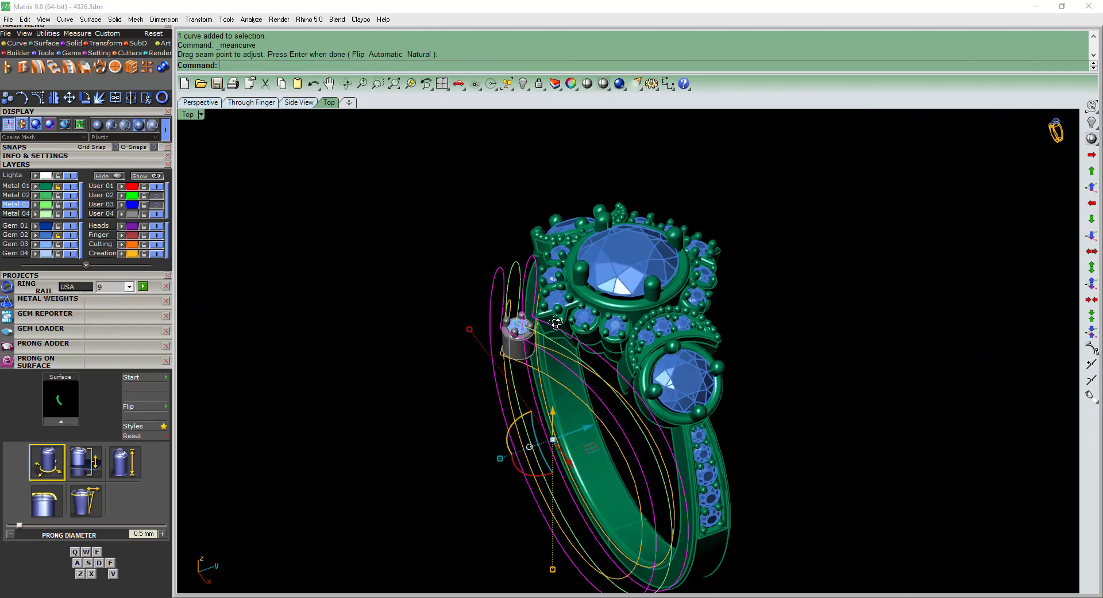
pyautogui.write('s')
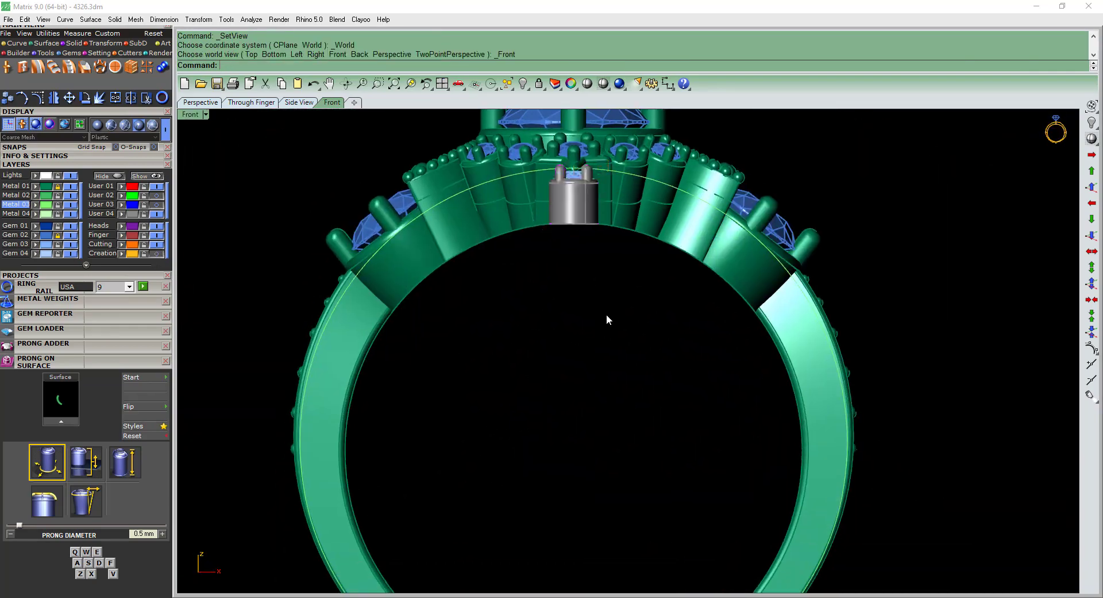
# - Orbit to an oblique view and start the Array Curve on Surface tool
pyautogui.moveTo(608, 320); pyautogui.dragTo(591, 343, button='right')
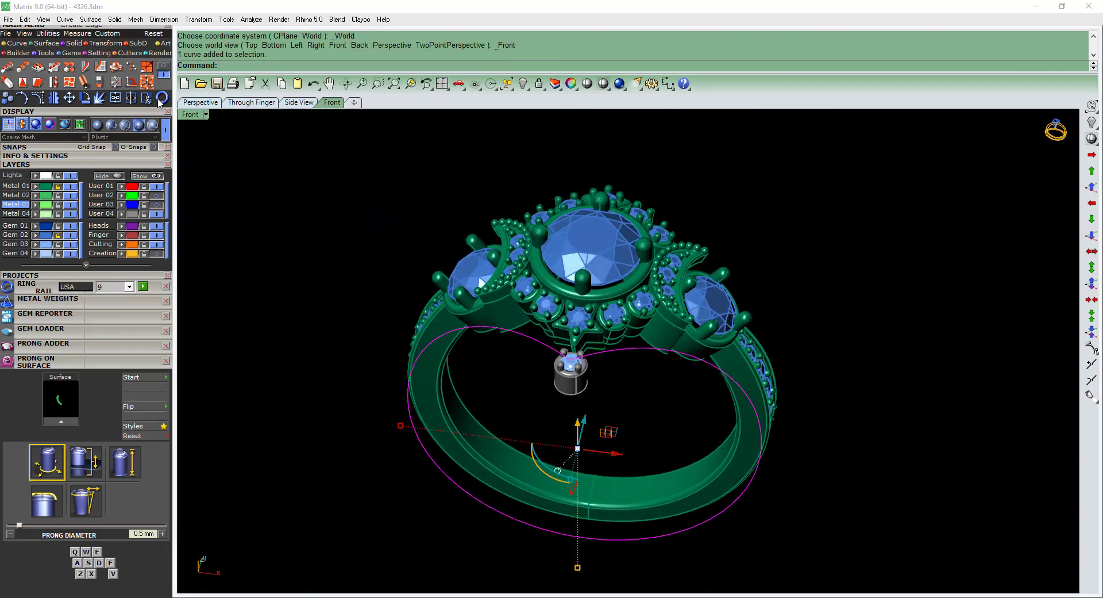
pyautogui.click(162, 98)
pyautogui.scroll(3, 579, 390)
pyautogui.click(16, 69)
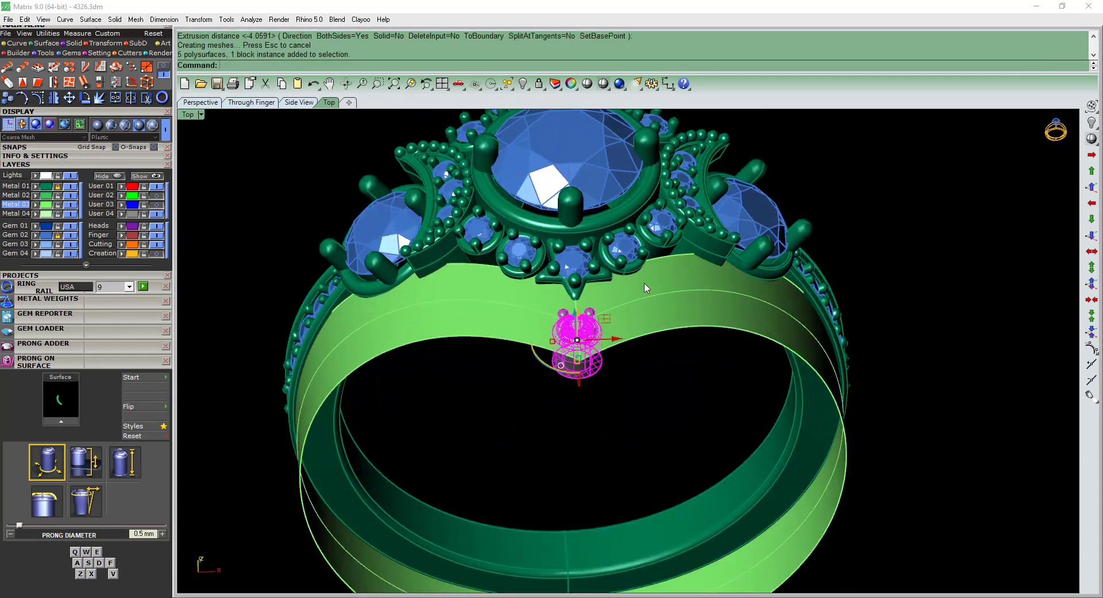
pyautogui.click(57, 72)
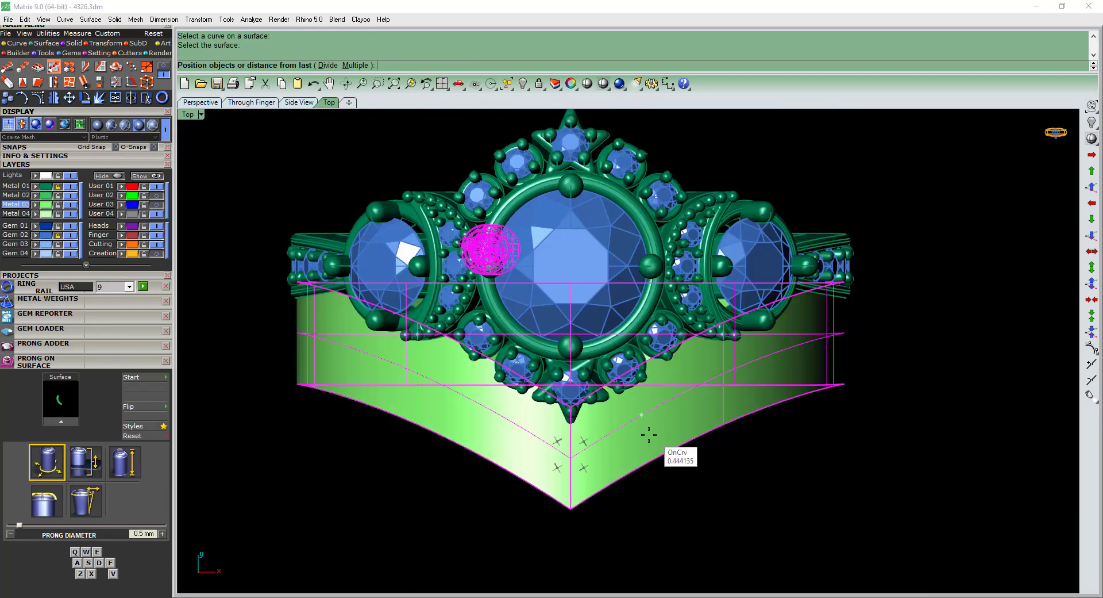
# - Array the small head along the band's guide curve and surface, placing 42 pronged settings
pyautogui.click(60, 75)
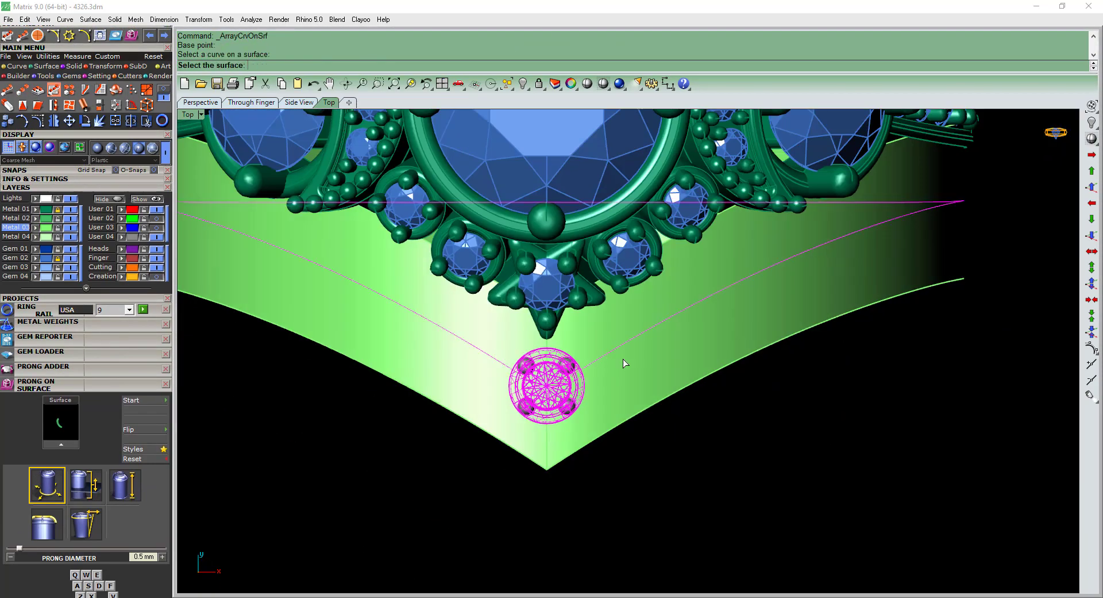
pyautogui.click(625, 362)
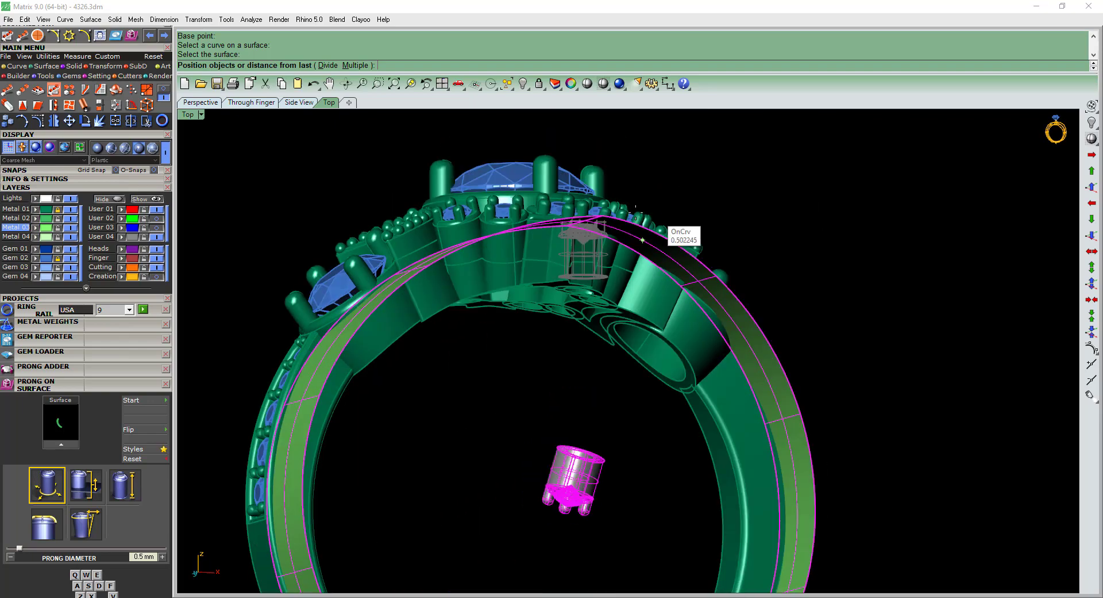
pyautogui.press('Return')
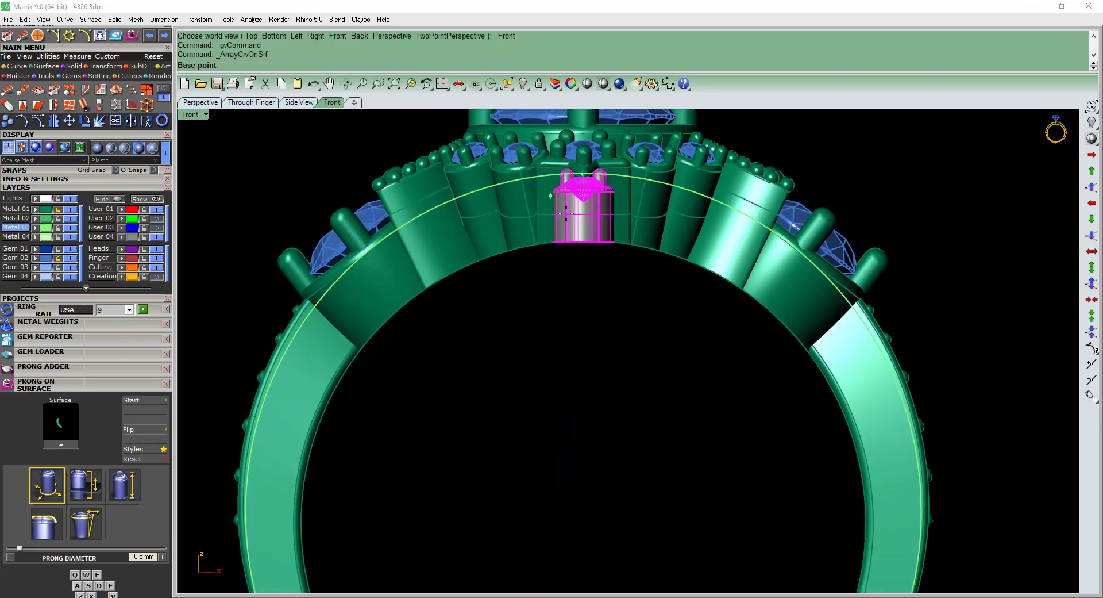
pyautogui.click(566, 213)
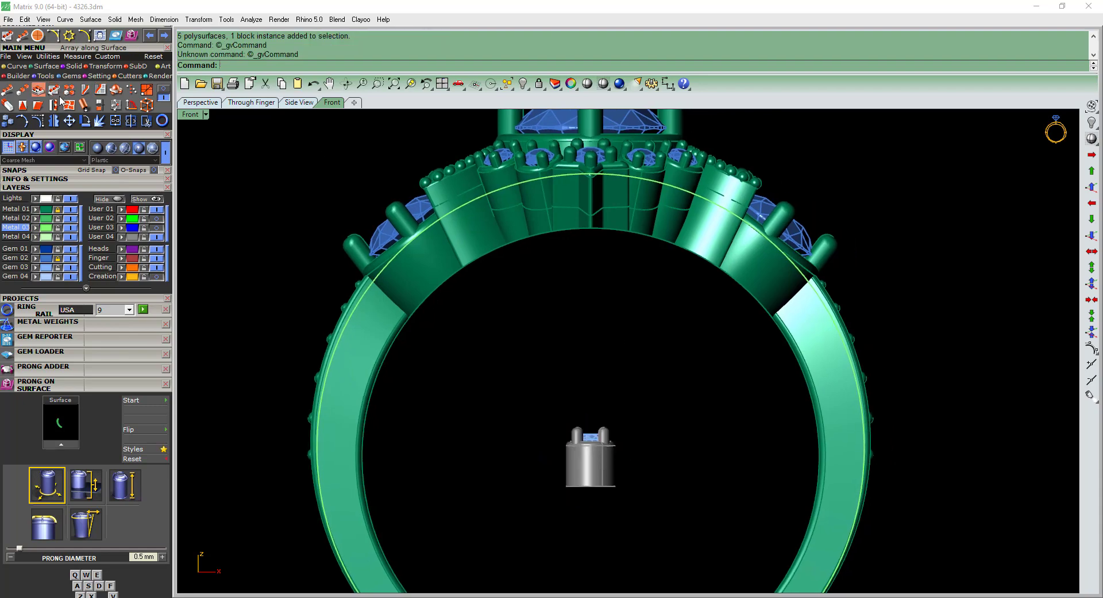
pyautogui.hotkey('ctrl', 'F1')
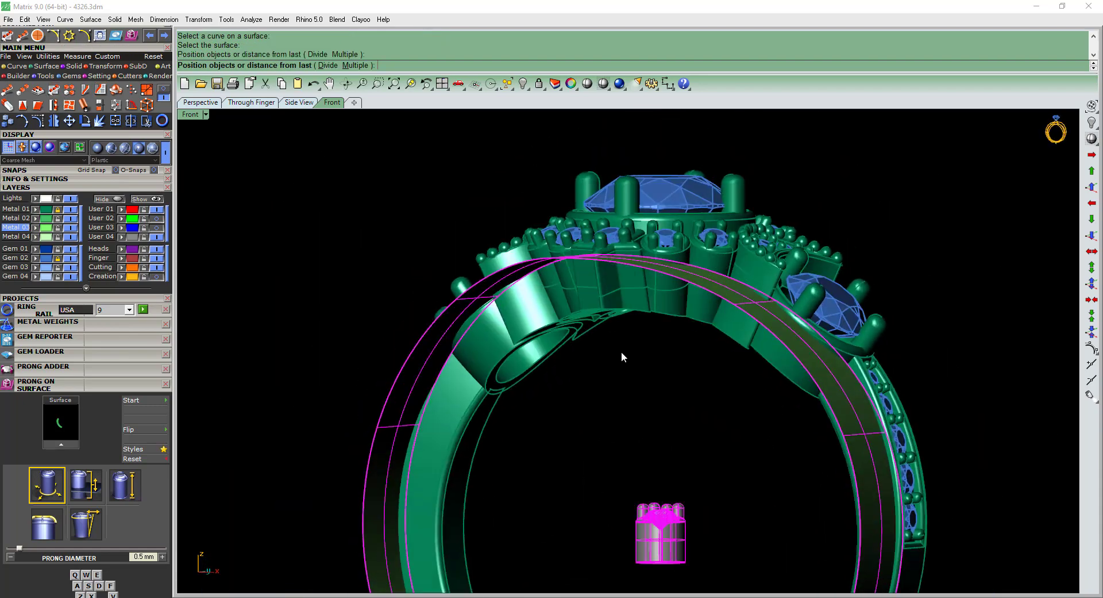
pyautogui.click(67, 92)
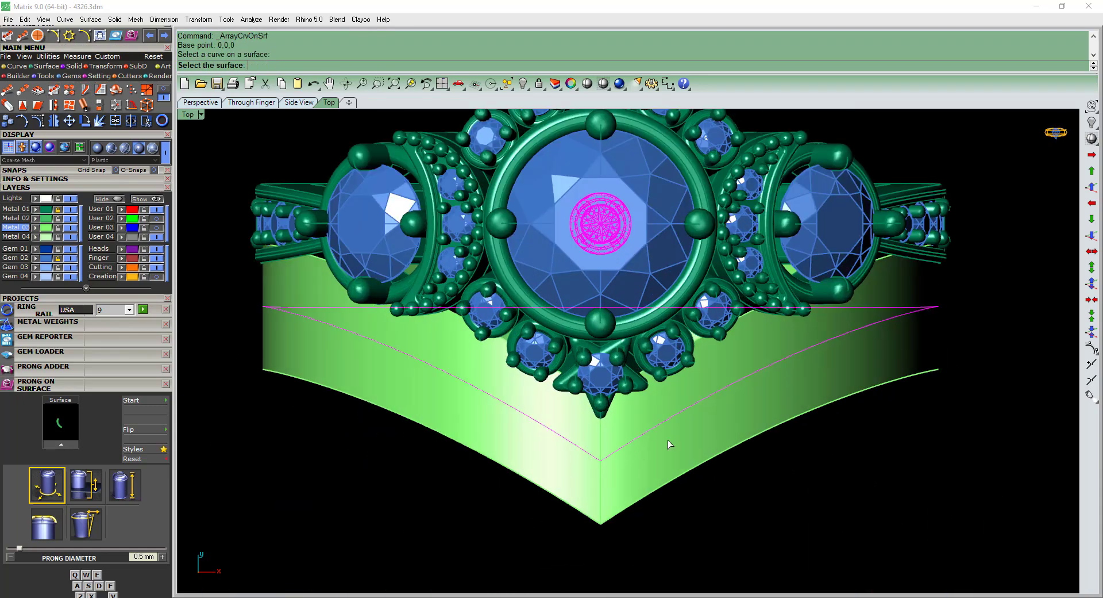
pyautogui.write('di')
pyautogui.hotkey('ctrl', 'F1')
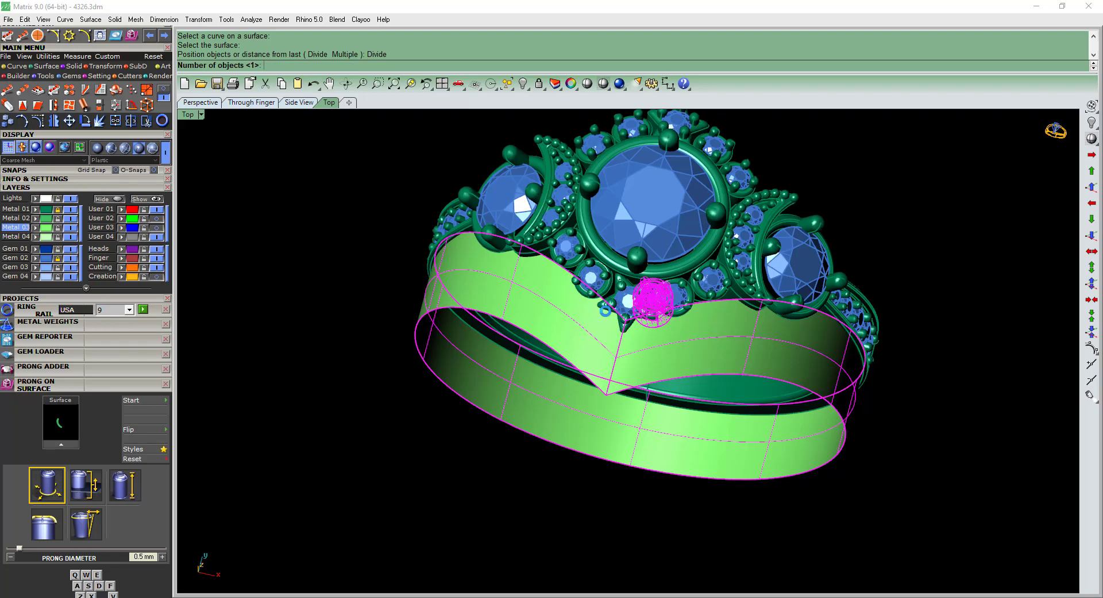
pyautogui.write('30')
pyautogui.click(605, 310)
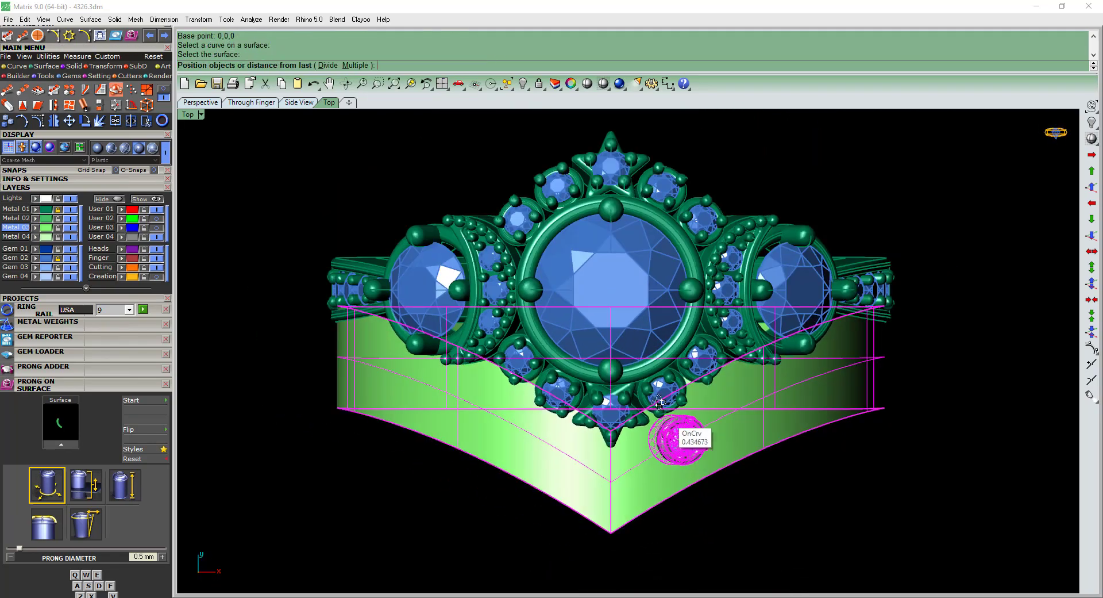
pyautogui.press('Return')
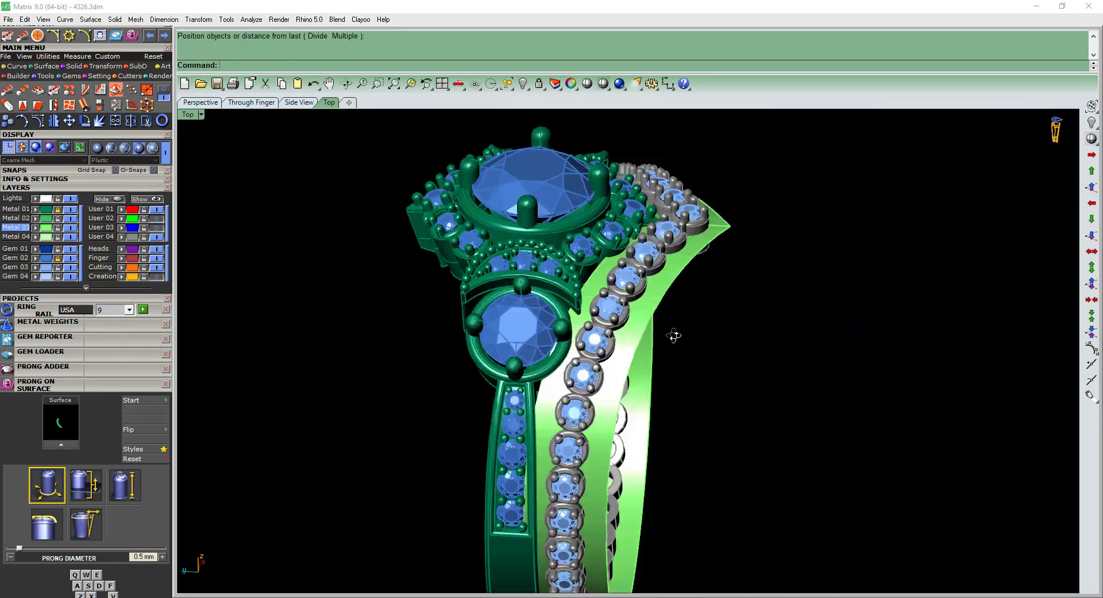
pyautogui.press('Return')
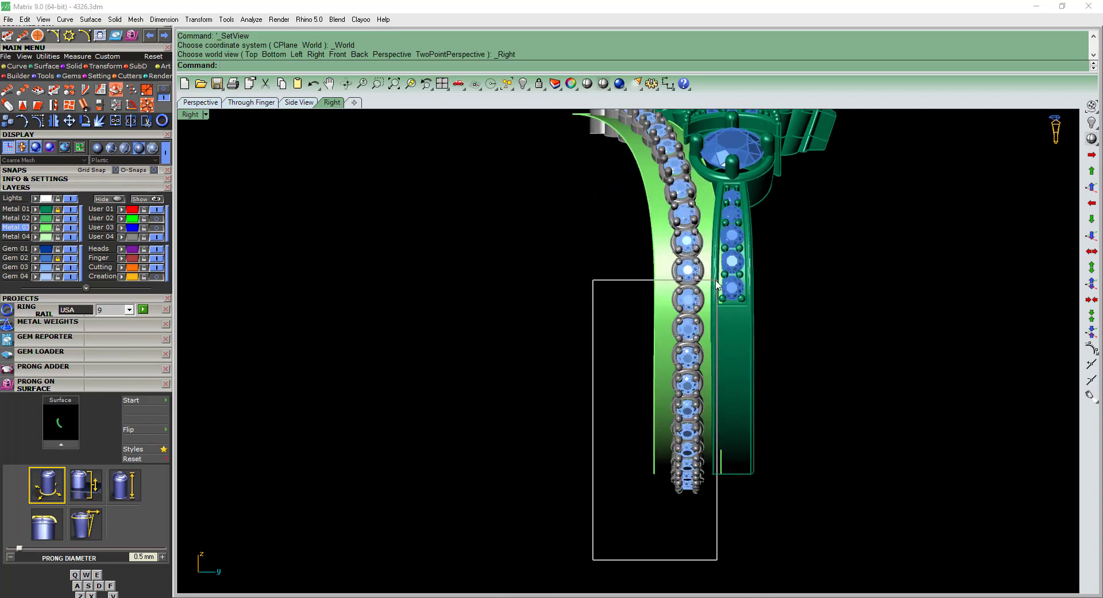
# - Select the row of stones and the band, then move a stone to a new position
pyautogui.moveTo(594, 560); pyautogui.dragTo(718, 281)
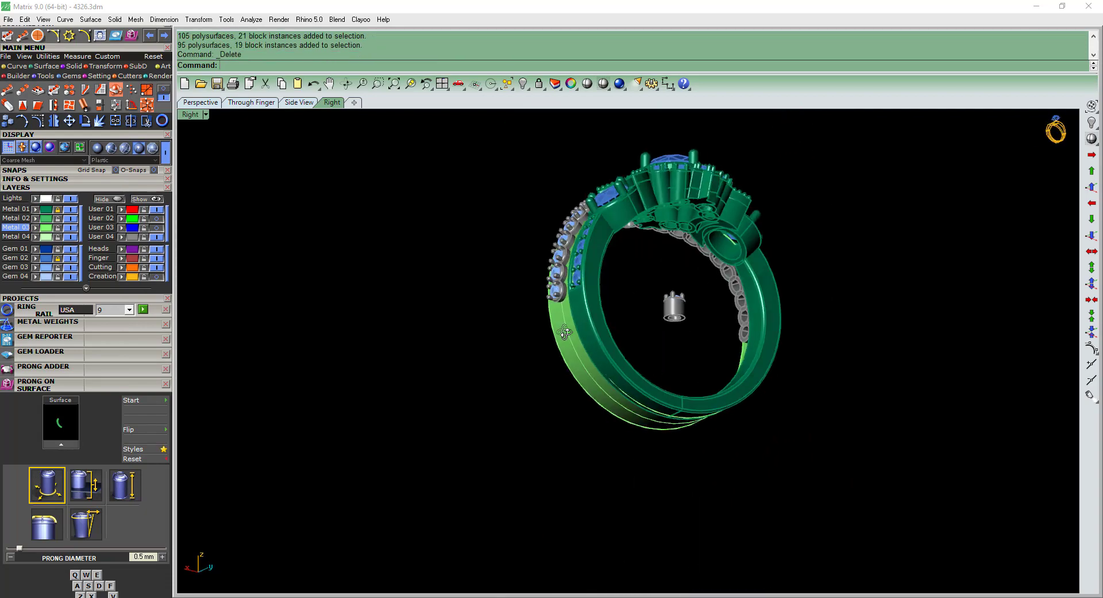
pyautogui.click(606, 387)
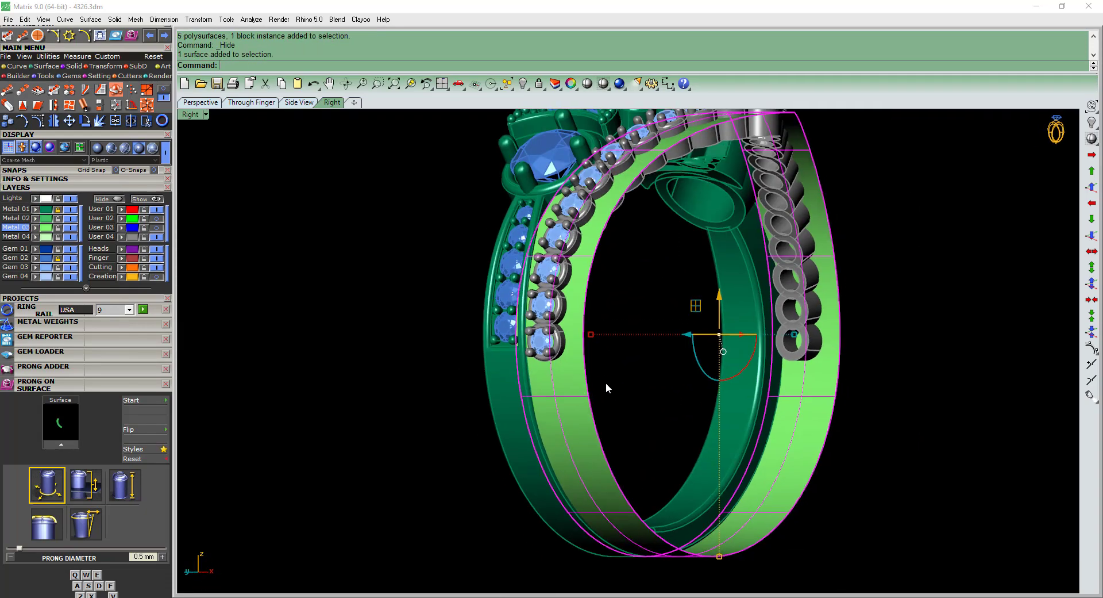
pyautogui.write('m')
pyautogui.press('Return')
pyautogui.click(609, 381)
pyautogui.scroll(5, 535, 265)
pyautogui.scroll(3, 500, 254)
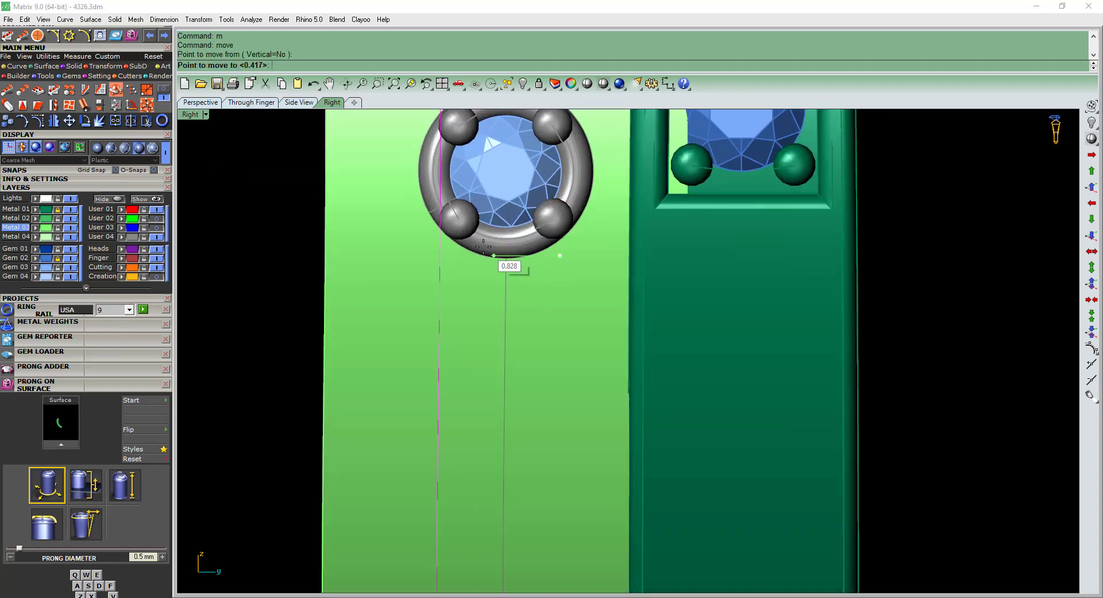
pyautogui.click(484, 247)
pyautogui.scroll(-3, 483, 254)
# - Place a copy of the stone below the first one
pyautogui.write('c')
pyautogui.press('Return')
pyautogui.scroll(4, 483, 266)
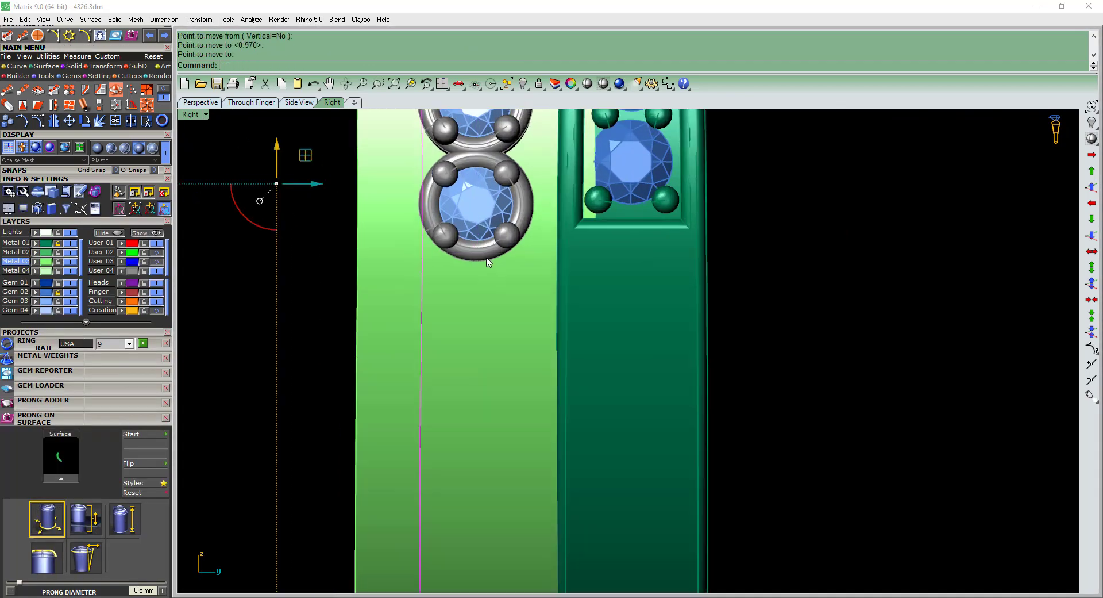
pyautogui.click(418, 292)
pyautogui.click(580, 301)
pyautogui.scroll(-3, 539, 293)
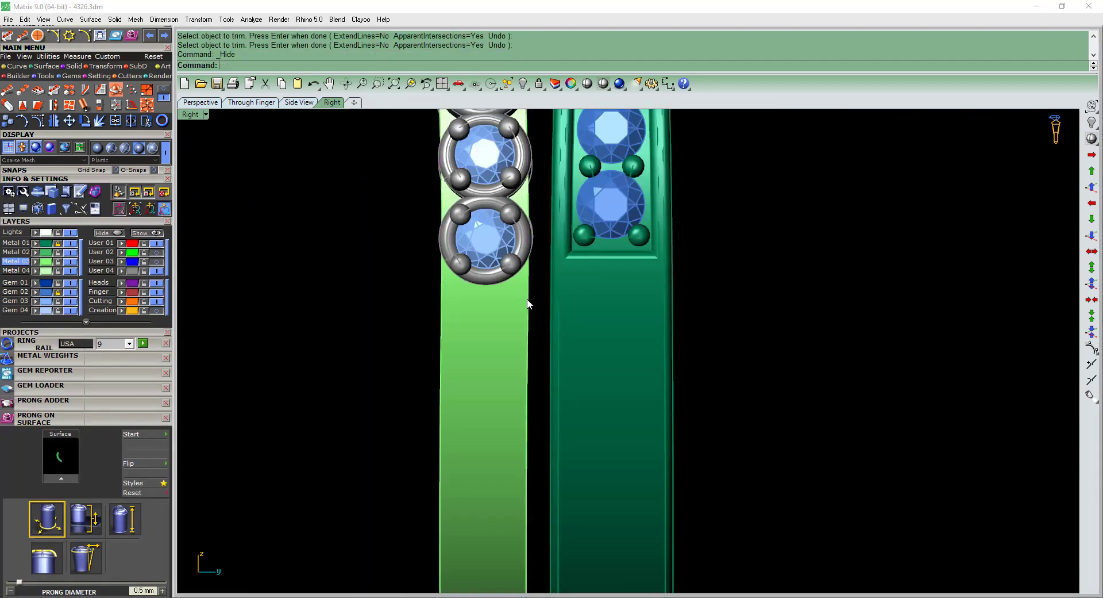
# - In the front view, cut with a BothSides line from 0,0,0, then delete the line and hide the guide curve
pyautogui.hotkey('ctrl', 'F2')
pyautogui.write('line')
pyautogui.press('Return')
pyautogui.write('0,0,0')
pyautogui.press('Return')
pyautogui.write('b')
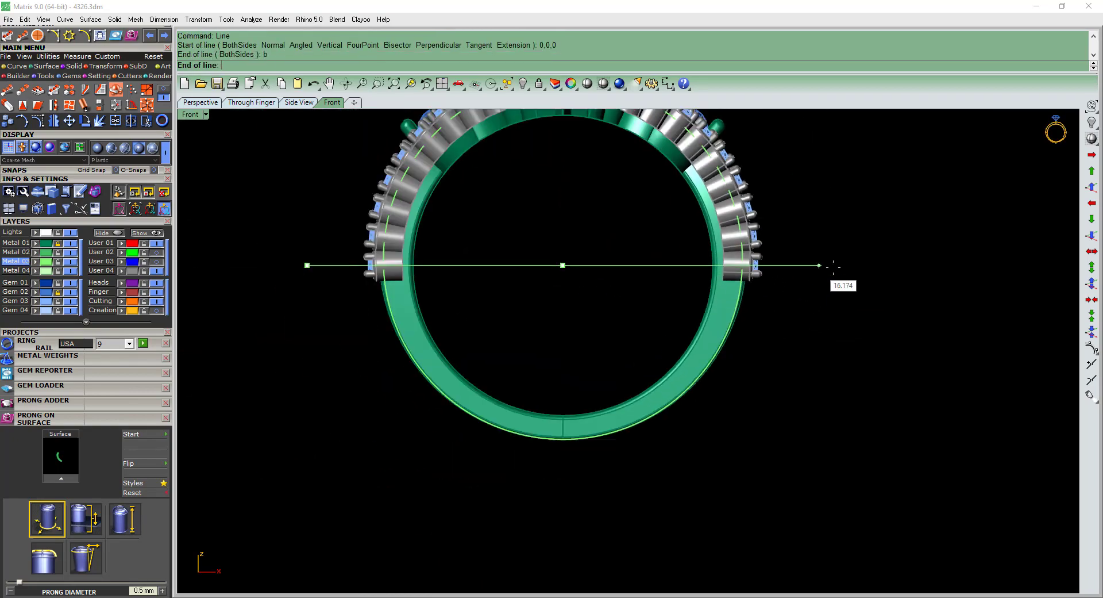
pyautogui.click(833, 267)
pyautogui.scroll(3, 300, 265)
pyautogui.scroll(-3, 600, 333)
pyautogui.scroll(3, 402, 264)
pyautogui.press('Delete')
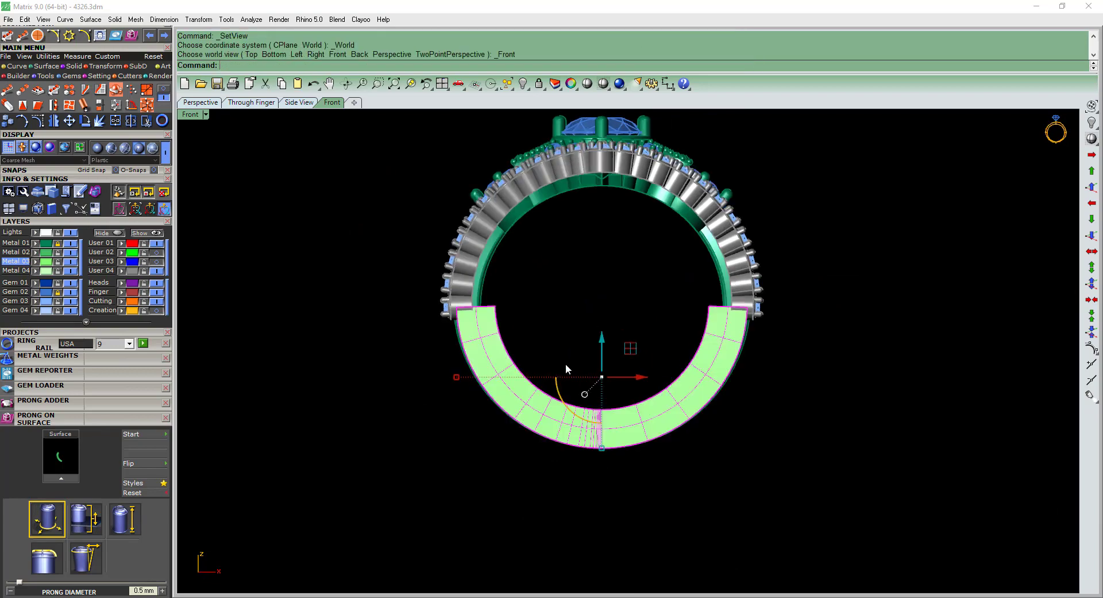
pyautogui.click(551, 321)
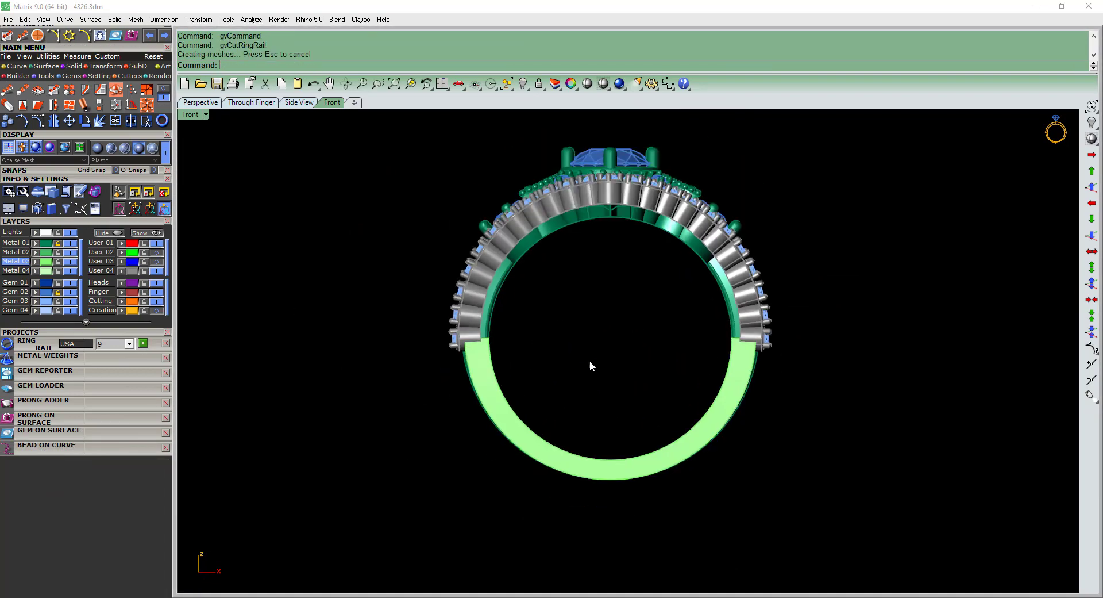
# - Nudge the selected head slightly downward, then hide it
pyautogui.moveTo(579, 332); pyautogui.dragTo(574, 345, button='right')
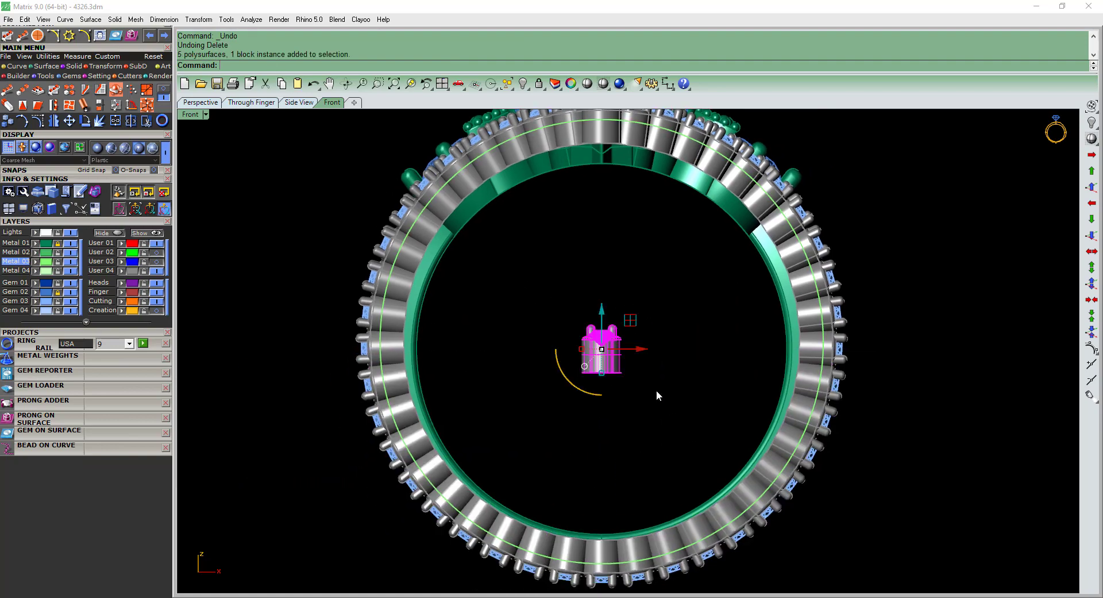
pyautogui.write('m')
pyautogui.press('Return')
pyautogui.scroll(5, 657, 390)
pyautogui.click(642, 304)
pyautogui.click(642, 315)
pyautogui.scroll(-5, 620, 403)
pyautogui.scroll(2, 619, 402)
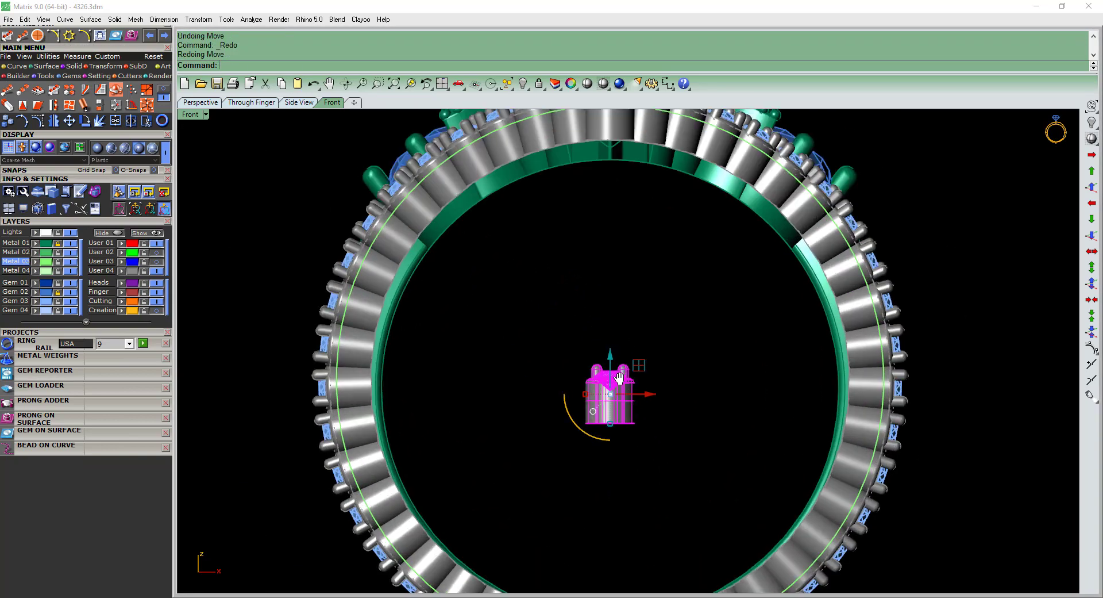
pyautogui.scroll(2, 619, 403)
pyautogui.scroll(2, 632, 448)
pyautogui.scroll(-3, 575, 322)
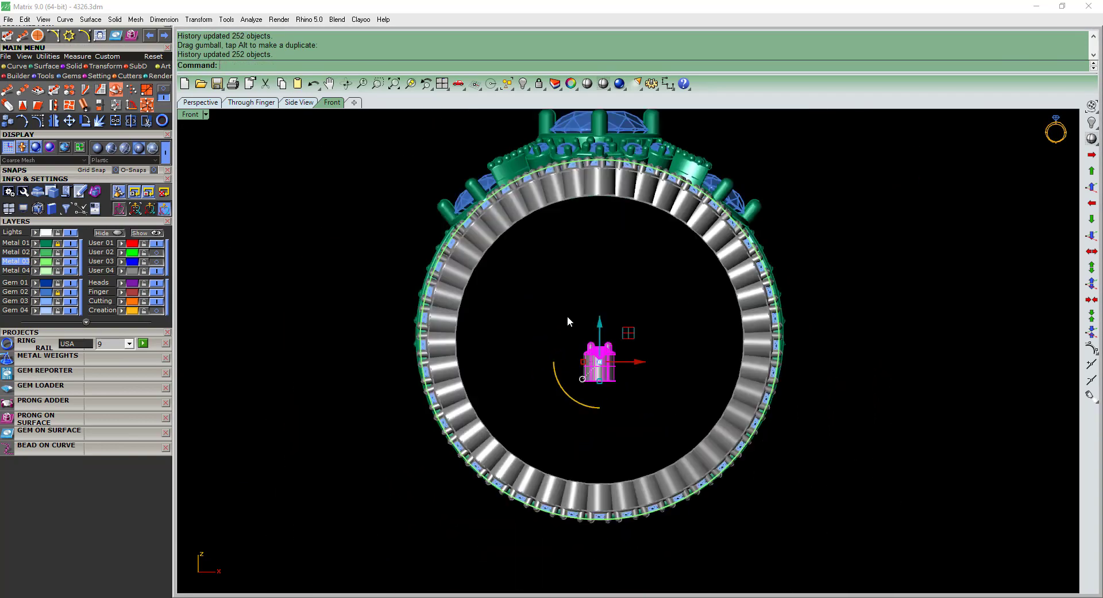
pyautogui.hotkey('ctrl', 'h')
# - From an angled view, copy the inner band and redo the recent extrusion steps
pyautogui.moveTo(615, 346)
pyautogui.mouseDown(button='right')
pyautogui.moveTo(487, 228)
pyautogui.moveTo(190, 259)
pyautogui.mouseUp(button='right')
pyautogui.press('Home')
pyautogui.hotkey('ctrl', 'a')
pyautogui.hotkey('ctrl', 'c')
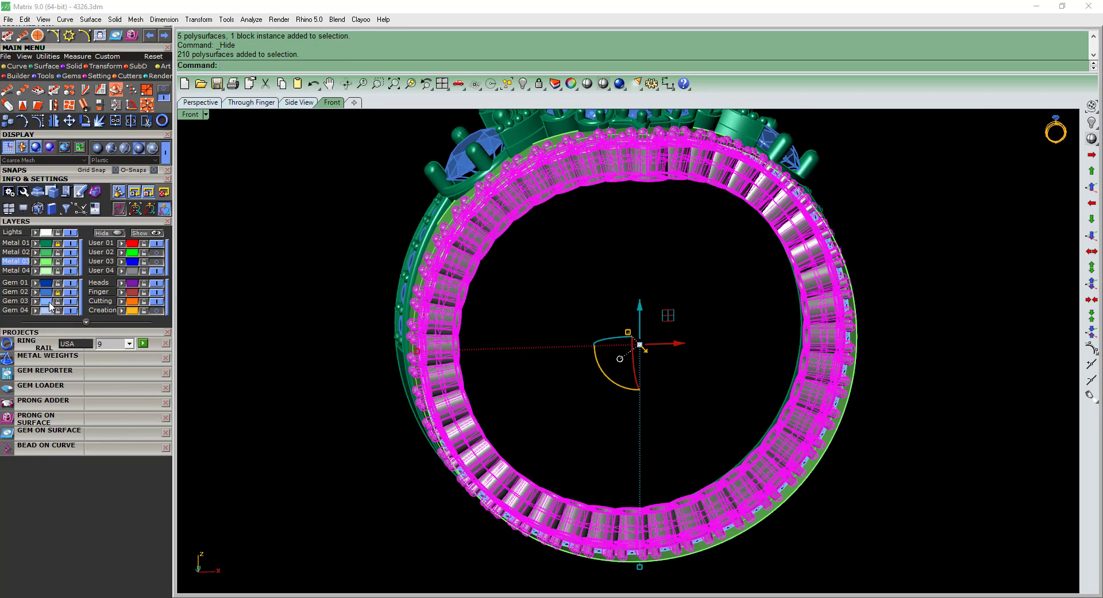
pyautogui.scroll(2, 643, 315)
pyautogui.hotkey('ctrl', 'y')
pyautogui.hotkey('ctrl', 'y')
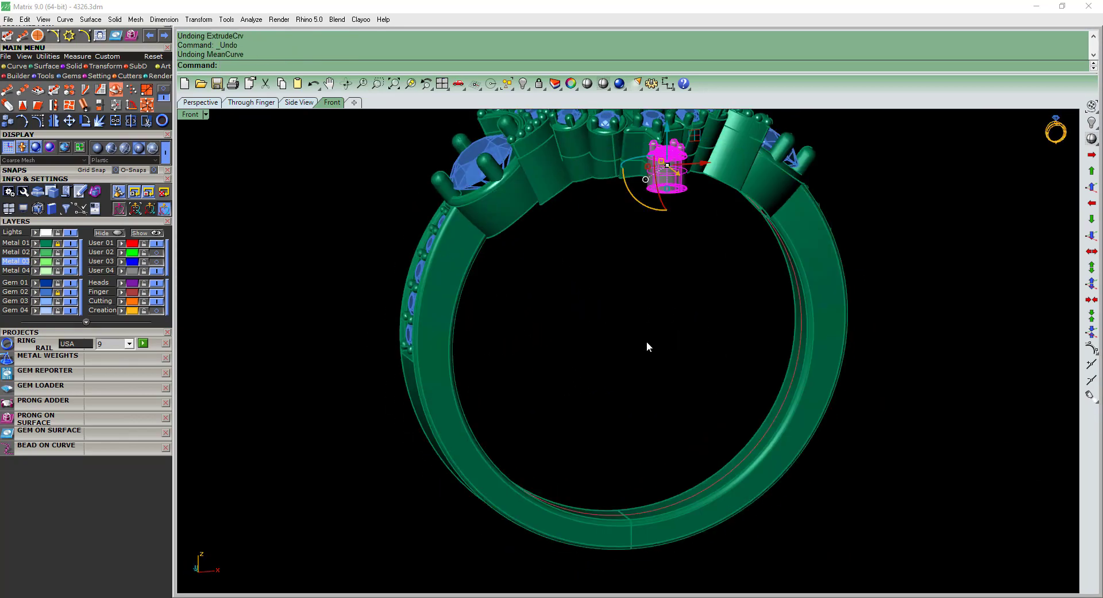
pyautogui.hotkey('ctrl', 'y')
pyautogui.hotkey('ctrl', 'y')
pyautogui.scroll(2, 633, 348)
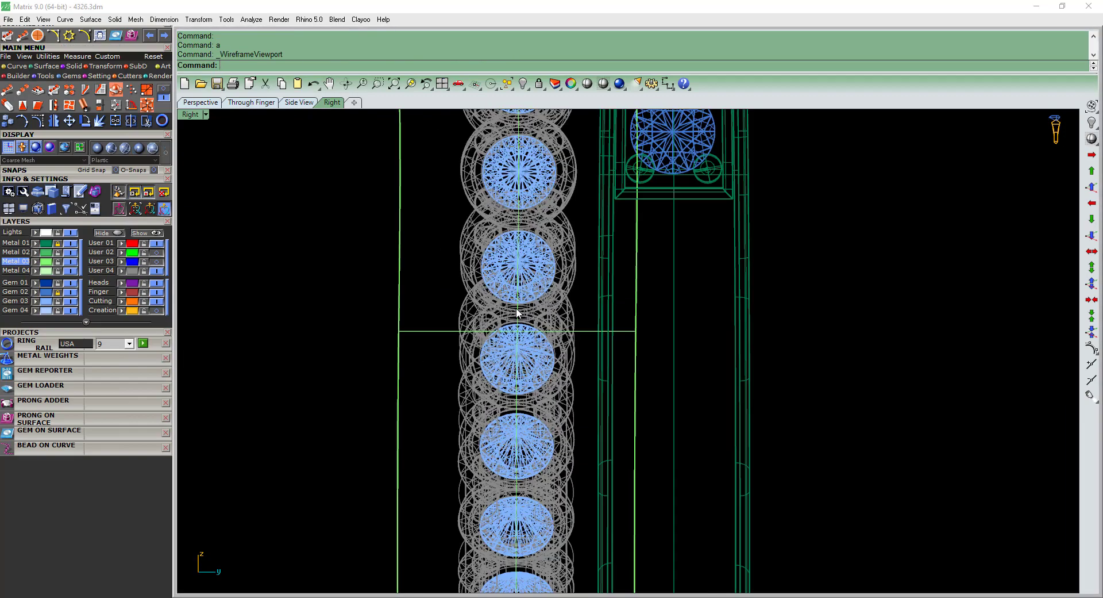
# - Drop a curve from the selection and begin copying the selected gem from its base point
pyautogui.keyDown('ctrl'); pyautogui.click(516, 308); pyautogui.keyUp('ctrl')
pyautogui.write('m')
pyautogui.press('Return')
pyautogui.press('Escape')
pyautogui.scroll(2, 547, 282)
pyautogui.write('c')
pyautogui.press('Return')
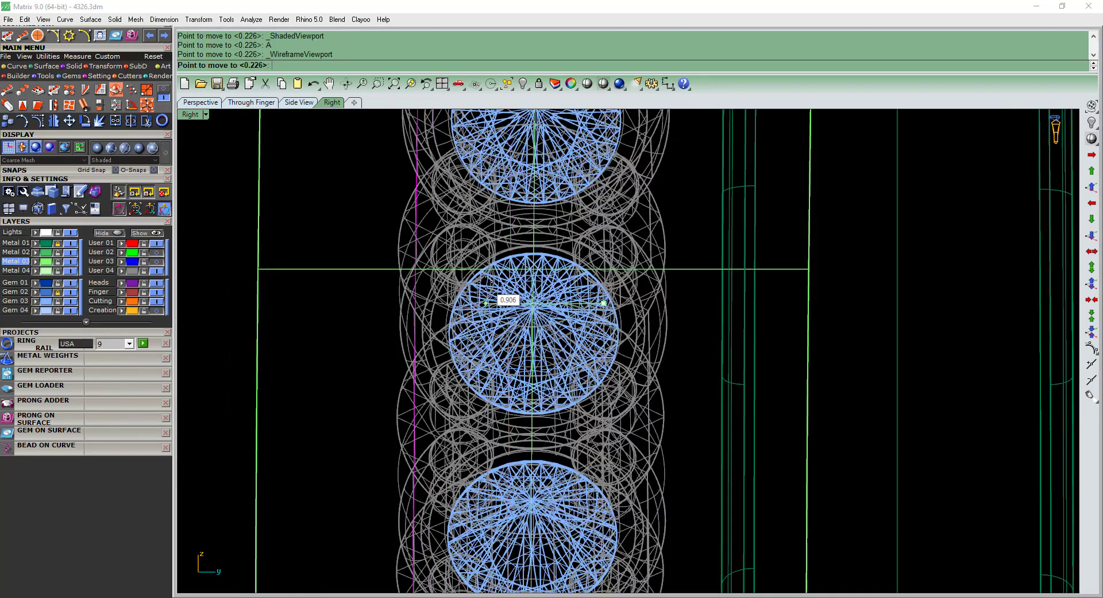
pyautogui.click(496, 277)
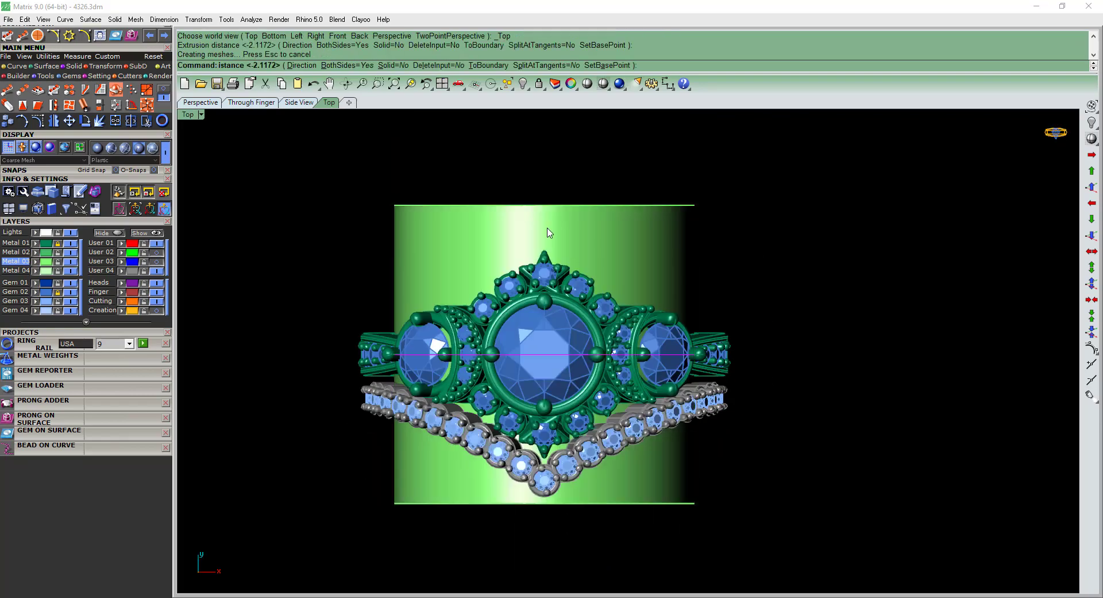
# - Pick the band edges to round off in perspective view, then undo the band cut and offset
pyautogui.scroll(3, 391, 229)
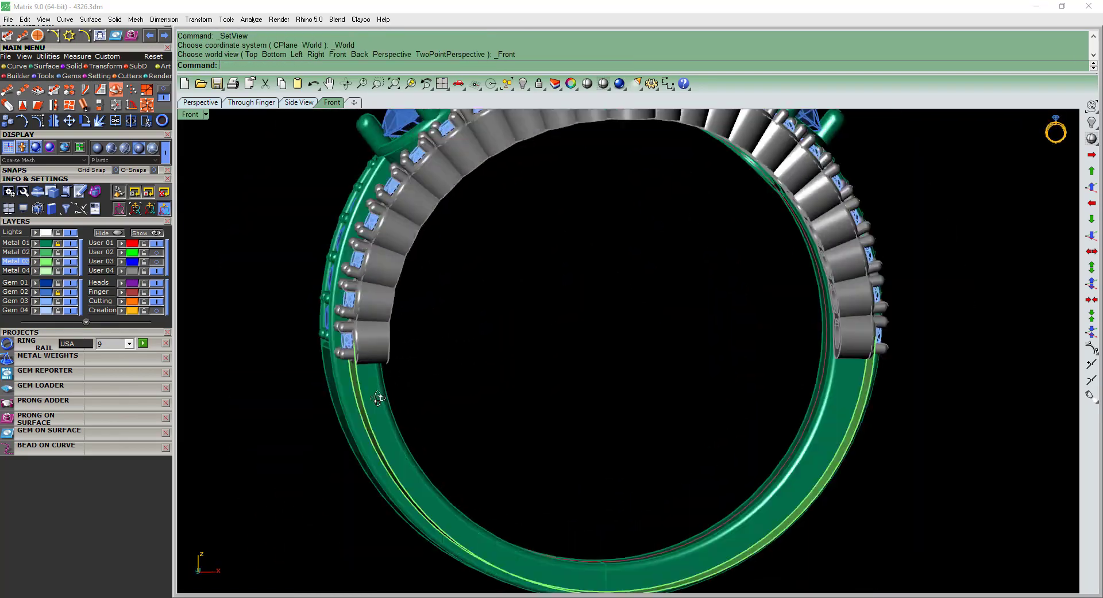
pyautogui.write('O')
pyautogui.hotkey('ctrl', 'F4')
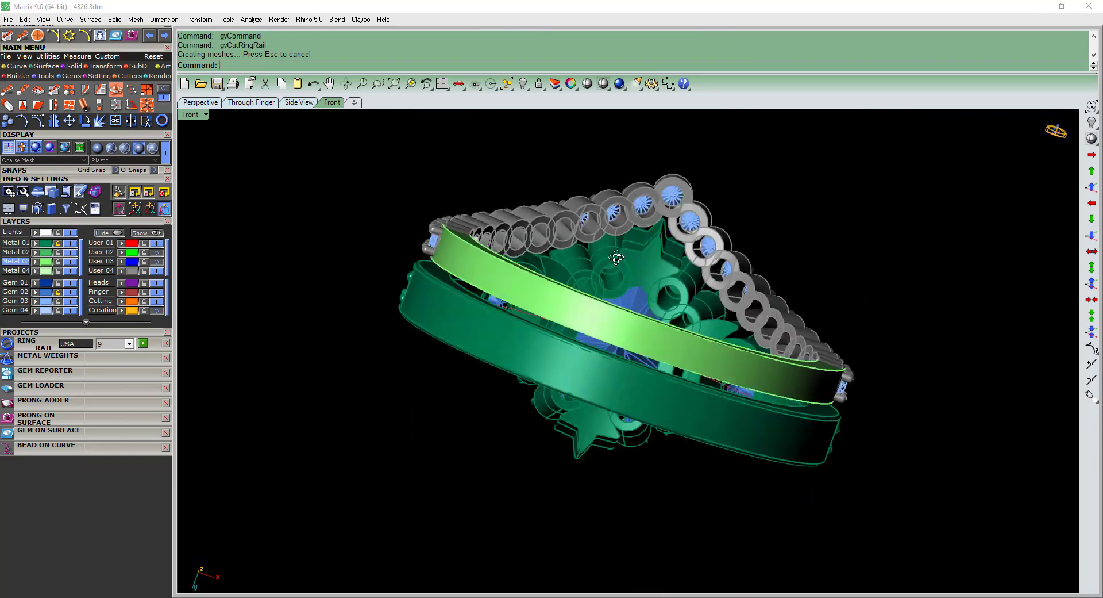
pyautogui.click(730, 458)
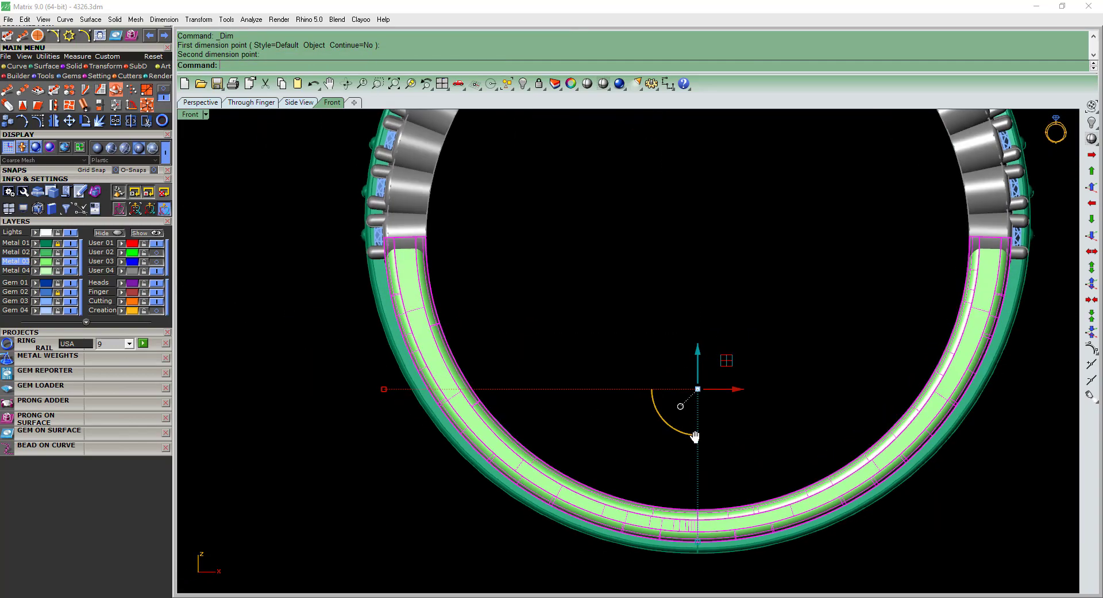
pyautogui.hotkey('ctrl', 'z')
pyautogui.hotkey('ctrl', 'z')
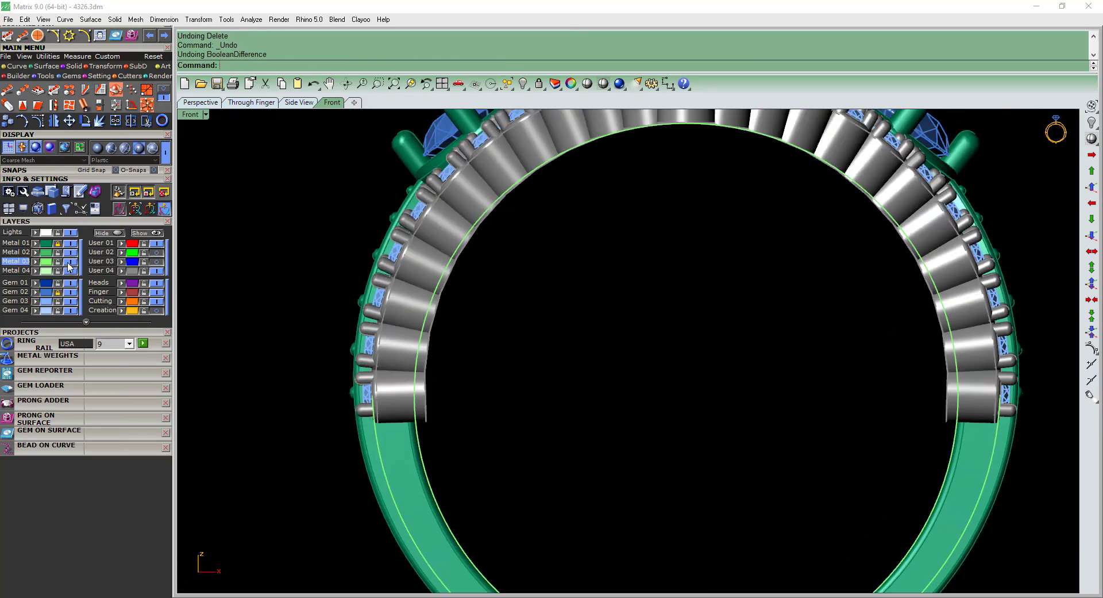
# - Slide the 23 side gems into place and open the Gem Reporter to list them
pyautogui.click(47, 309)
pyautogui.moveTo(355, 237); pyautogui.dragTo(332, 235)
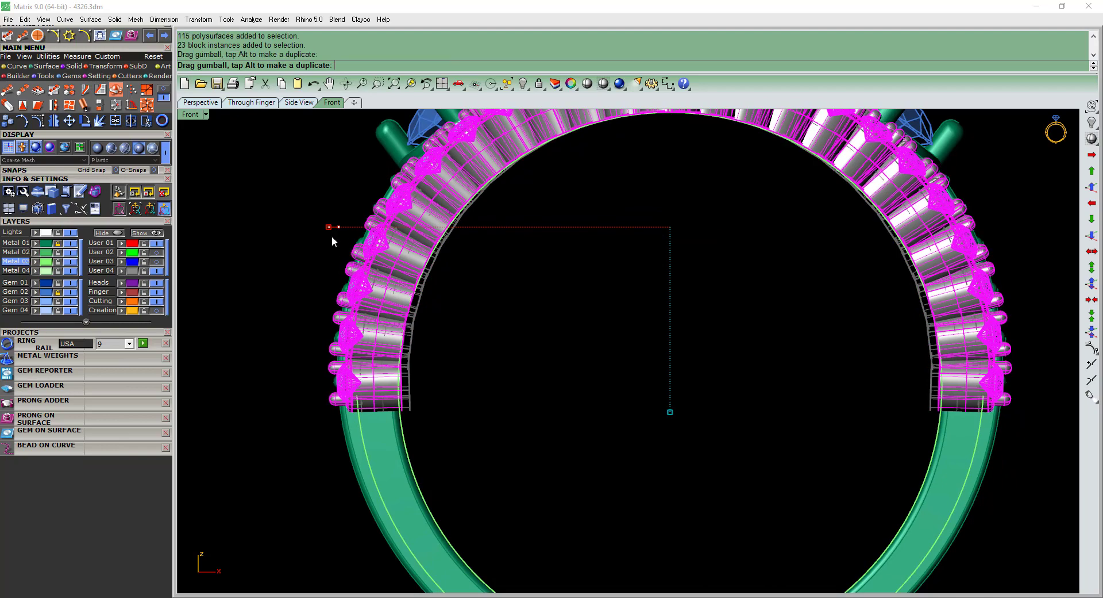
pyautogui.click(46, 370)
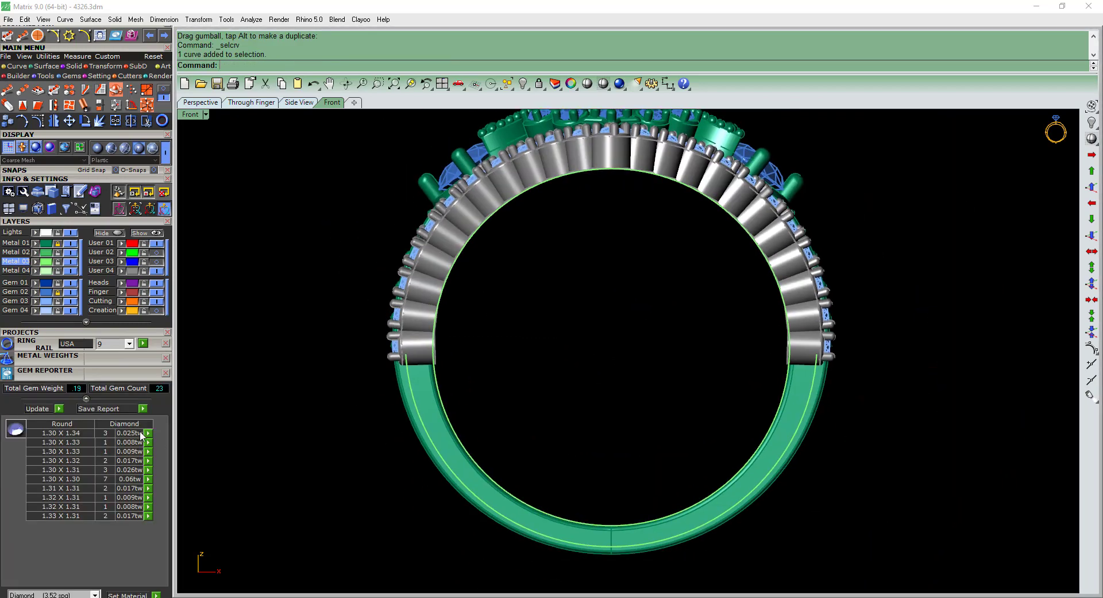
# - Finish placing the band's gems, undo the one-way scaling, and group the pavé band pieces
pyautogui.press('Return')
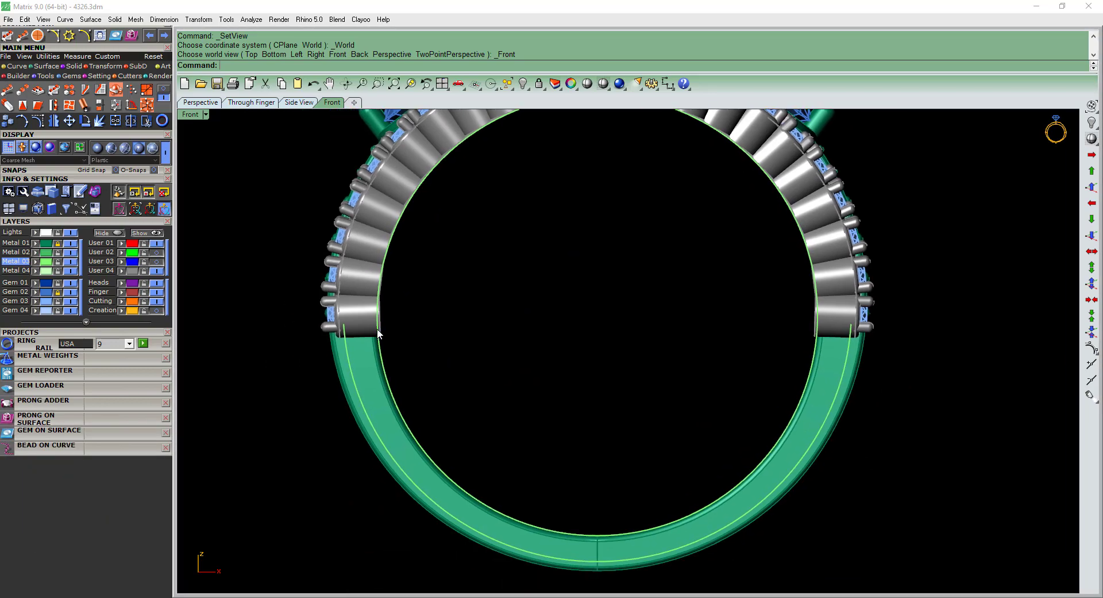
pyautogui.click(377, 329)
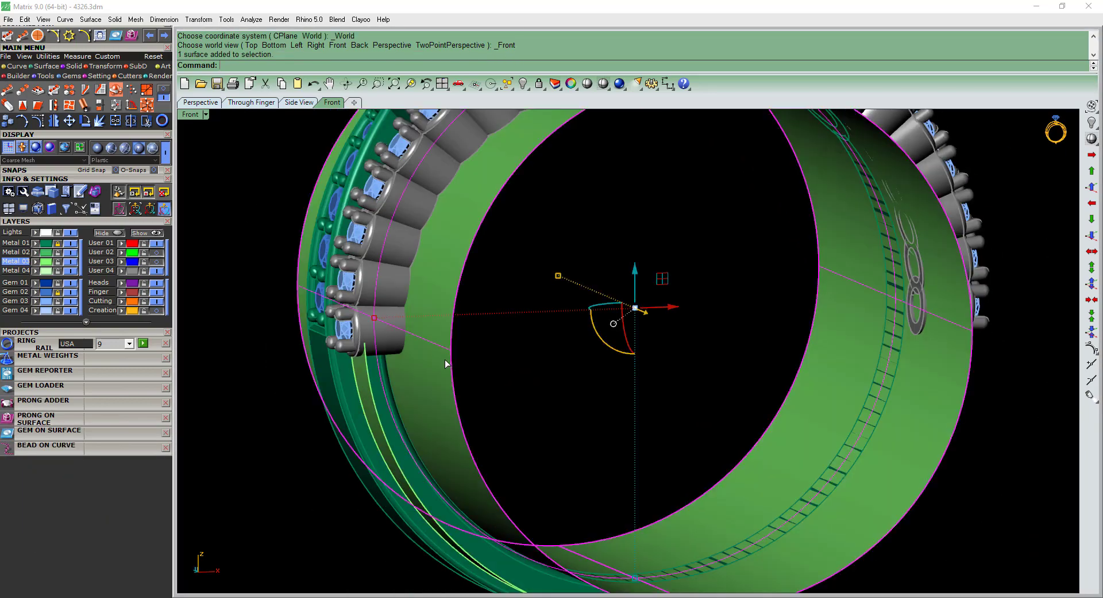
pyautogui.hotkey('ctrl', 'z')
pyautogui.write('os')
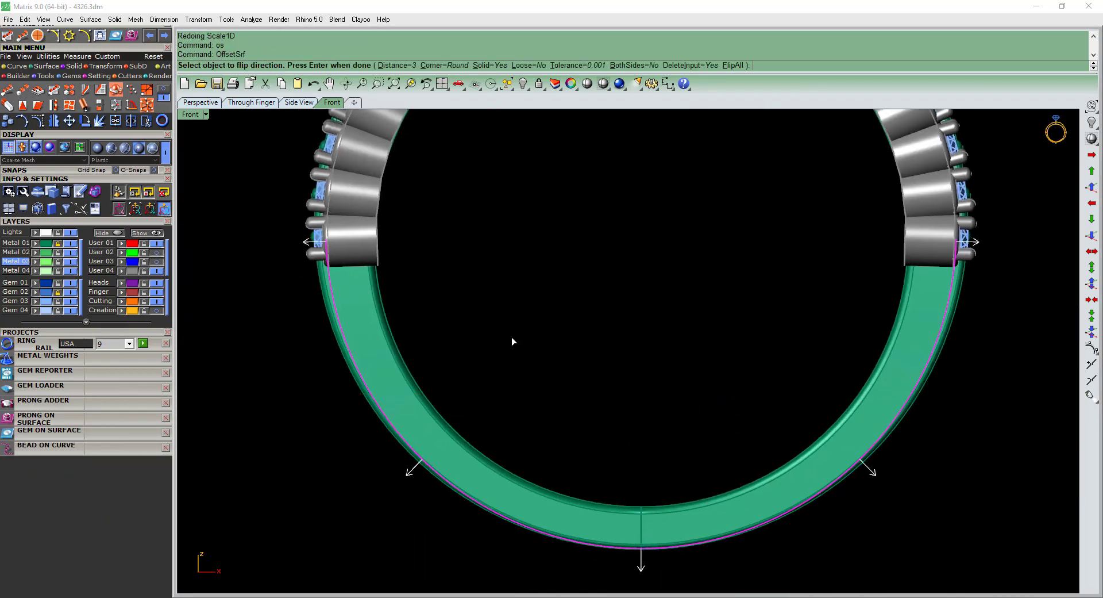
pyautogui.click(469, 347)
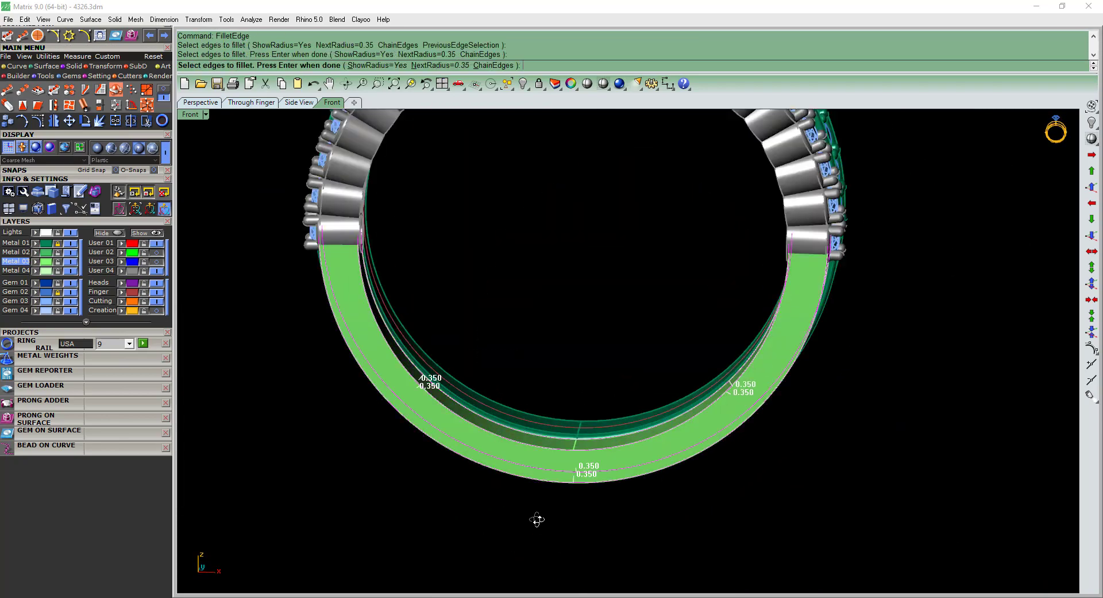
pyautogui.write('g')
pyautogui.press('Return')
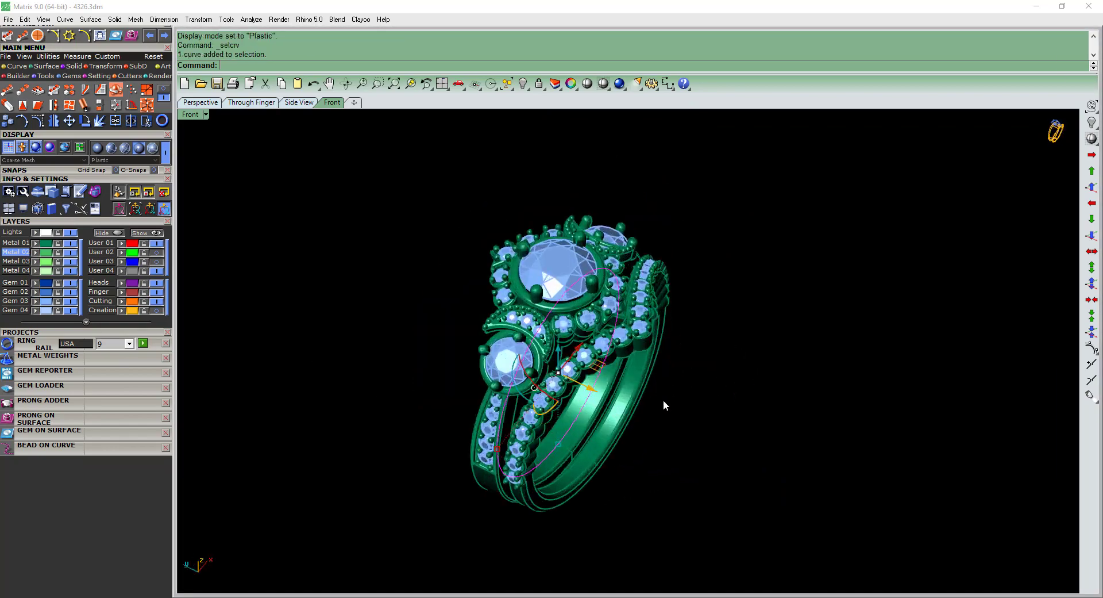
# - Check the selection's properties, then switch to 4view with Perspective maximized
pyautogui.write('9a')
pyautogui.press('Return')
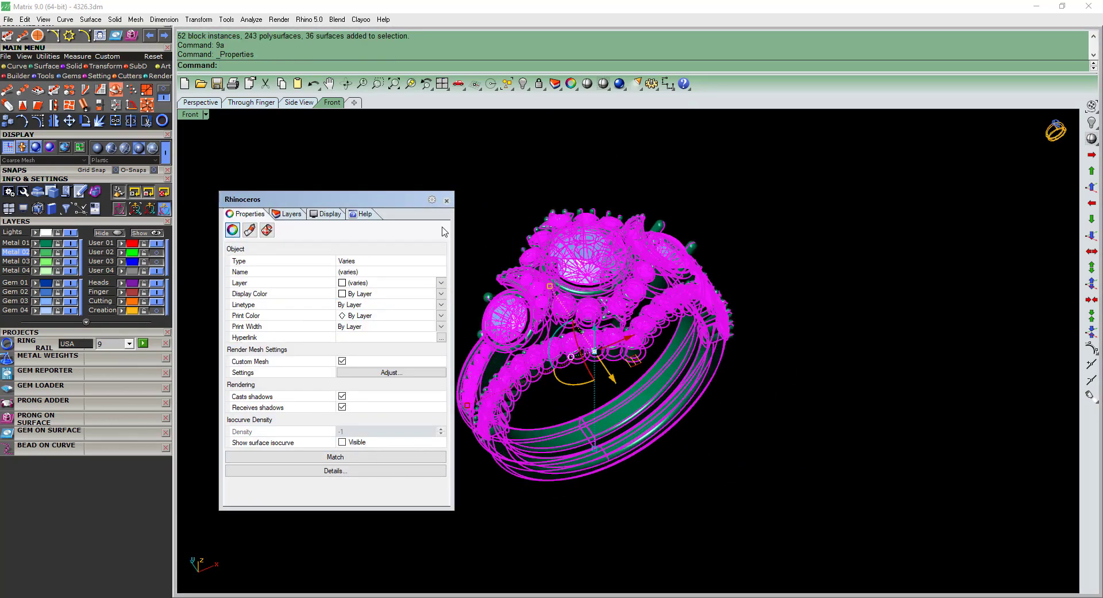
pyautogui.moveTo(647, 323); pyautogui.dragTo(558, 486, button='right')
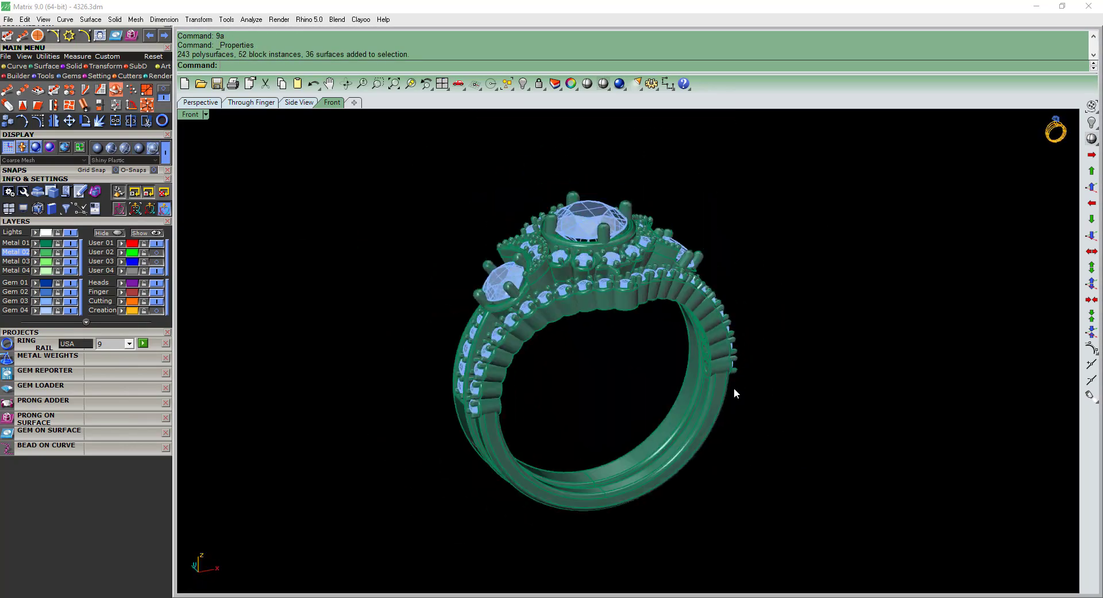
pyautogui.write('4view')
pyautogui.press('Return')
pyautogui.press('Escape')
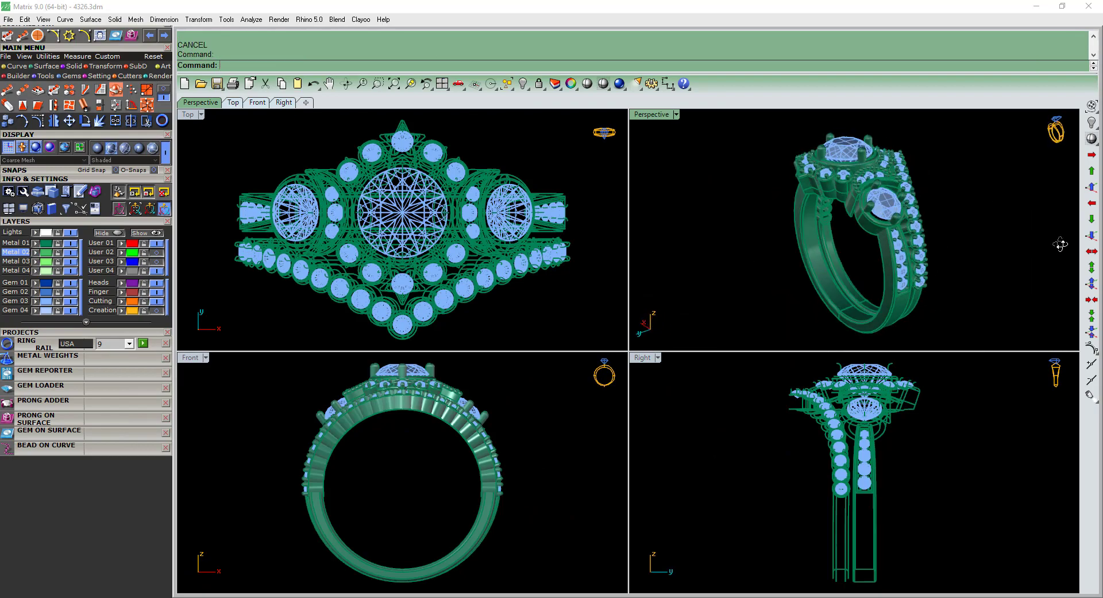
pyautogui.doubleClick(656, 133)
# - Zoom close to the ring's shank and begin duplicating a side head's bezel edge
pyautogui.scroll(5, 633, 345)
pyautogui.moveTo(633, 345)
pyautogui.mouseDown(button='right')
pyautogui.moveTo(584, 433)
pyautogui.moveTo(732, 472)
pyautogui.moveTo(667, 450)
pyautogui.moveTo(647, 303)
pyautogui.mouseUp(button='right')
pyautogui.scroll(-3, 719, 466)
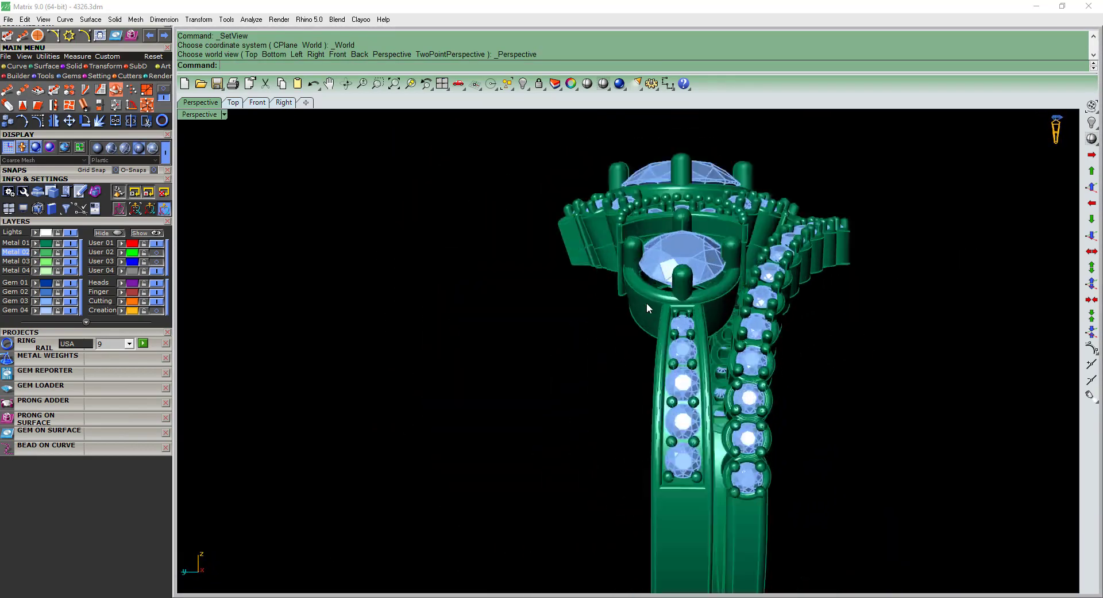
pyautogui.scroll(3, 650, 302)
pyautogui.write('de')
pyautogui.press('Return')
# - Duplicate the side head's bezel edge loop as a curve
pyautogui.click(654, 301)
pyautogui.scroll(-5, 631, 339)
pyautogui.scroll(6, 615, 370)
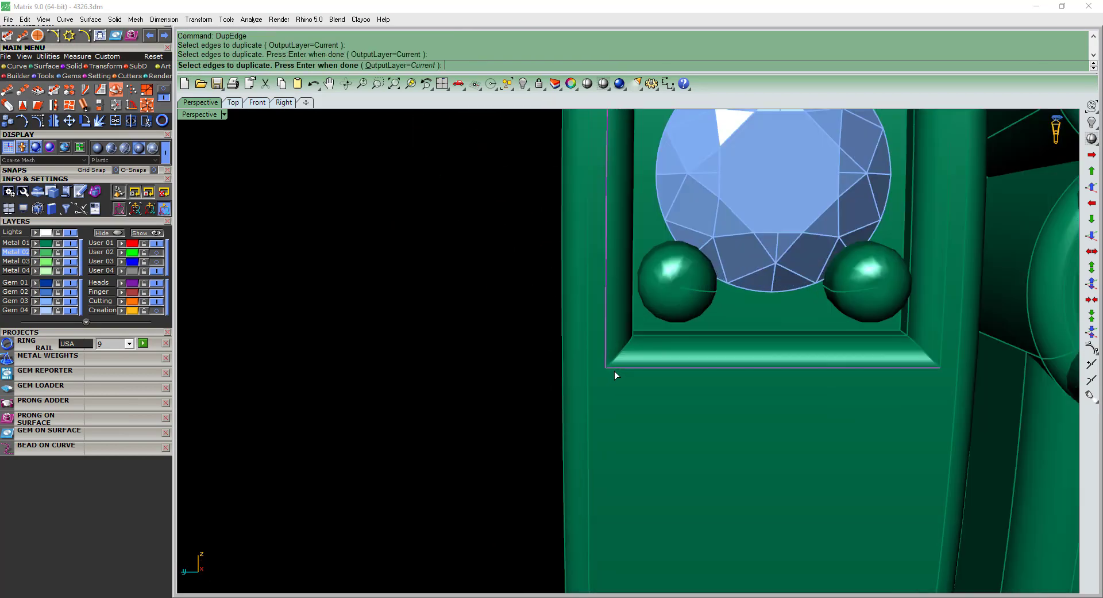
pyautogui.scroll(-2, 615, 370)
pyautogui.press('Return')
pyautogui.scroll(3, 747, 399)
pyautogui.scroll(-5, 475, 280)
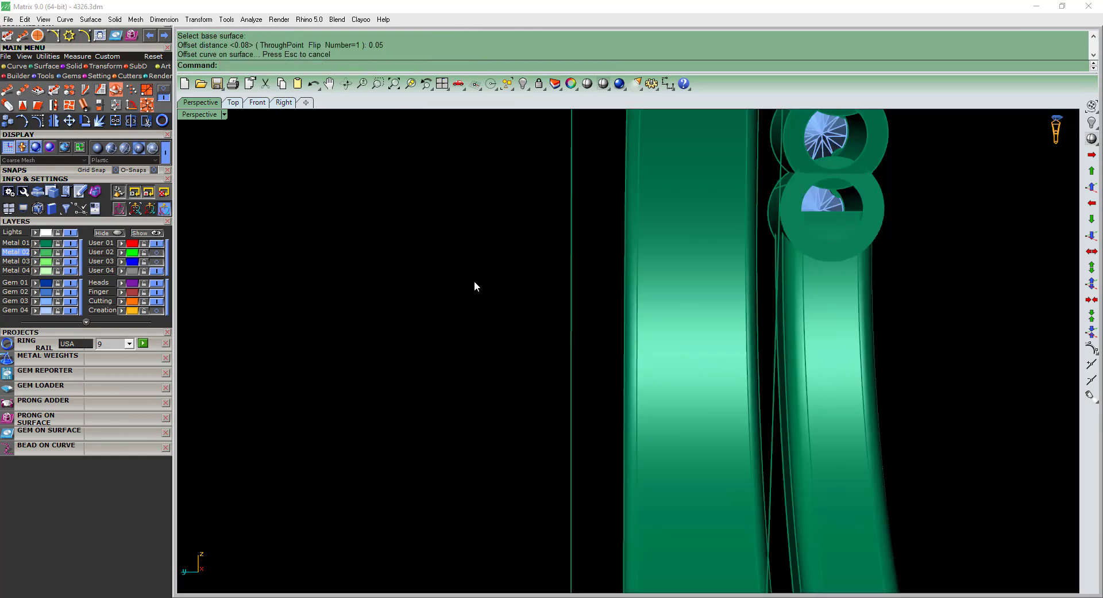
pyautogui.scroll(8, 533, 323)
# - Rebuild the duplicated bezel edge curve with rr
pyautogui.write('rr')
pyautogui.press('Return')
pyautogui.scroll(-6, 526, 318)
pyautogui.click(598, 321)
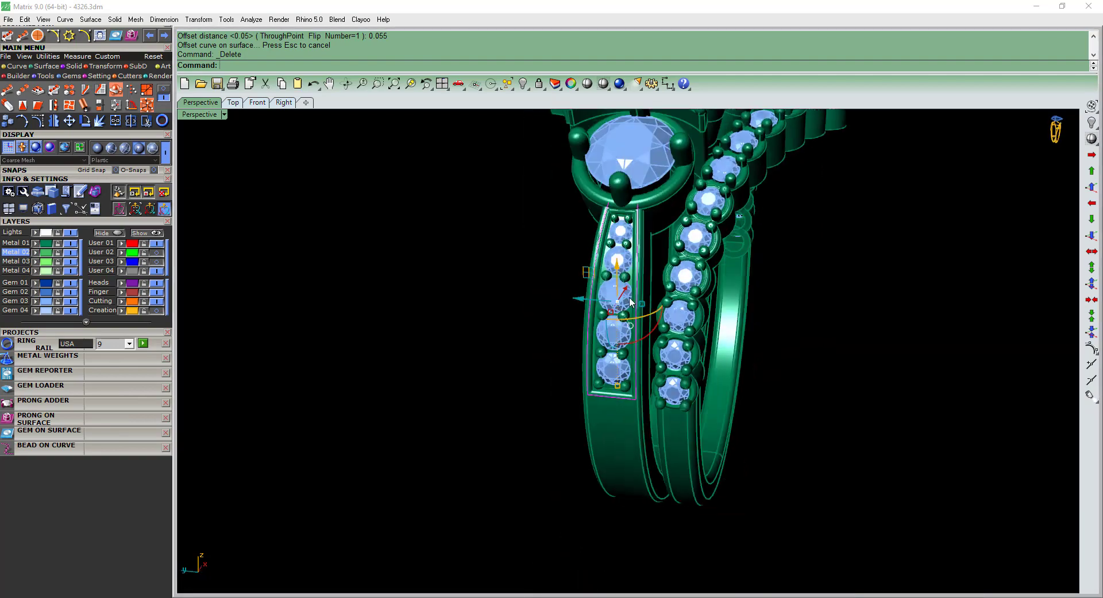
pyautogui.press('Return')
pyautogui.press('Return')
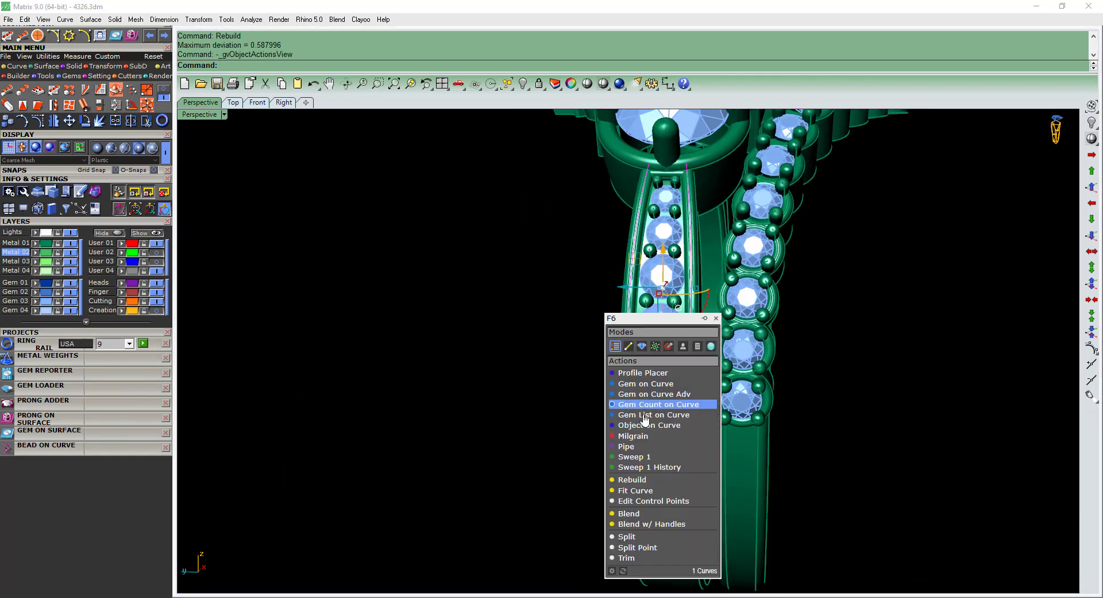
# - Place beads along the curve and shift one lower-row bead slightly left
pyautogui.click(644, 416)
pyautogui.scroll(2, 721, 264)
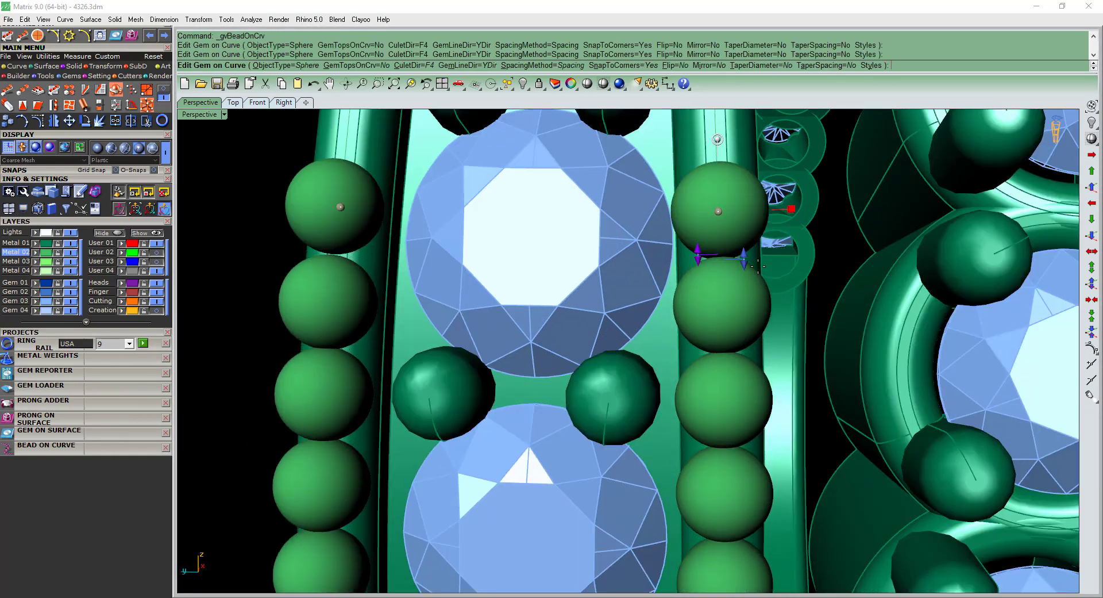
pyautogui.scroll(-4, 718, 143)
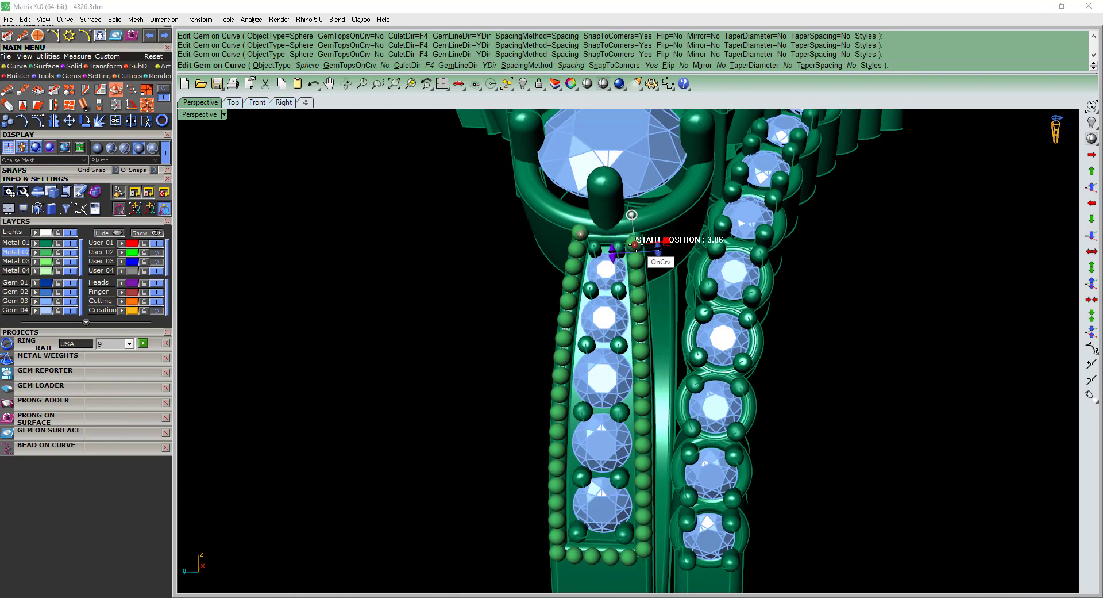
pyautogui.scroll(4, 607, 555)
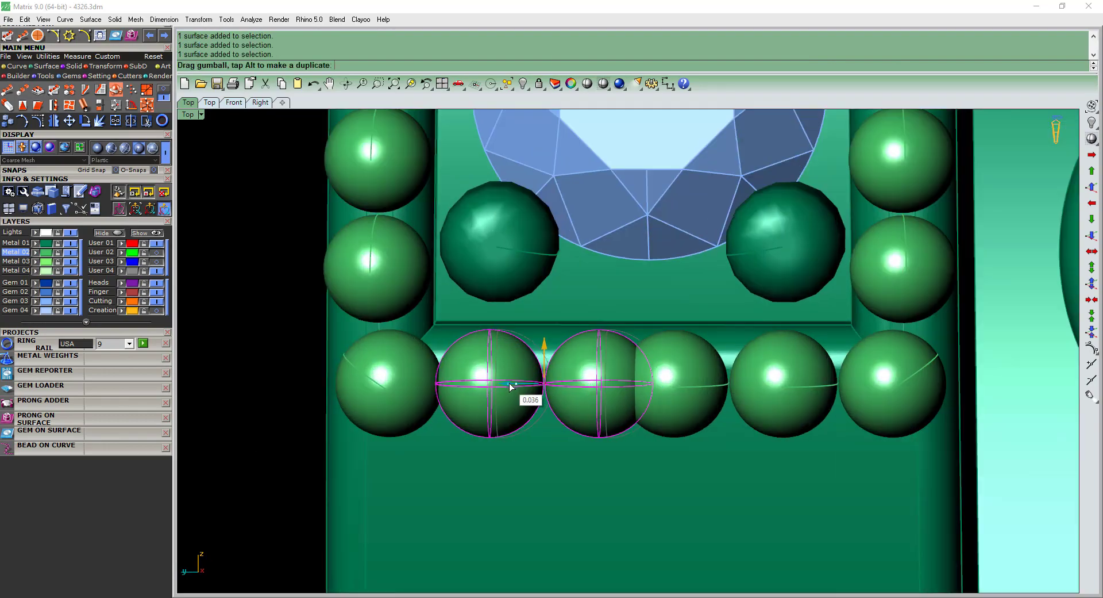
pyautogui.moveTo(509, 383); pyautogui.dragTo(455, 384)
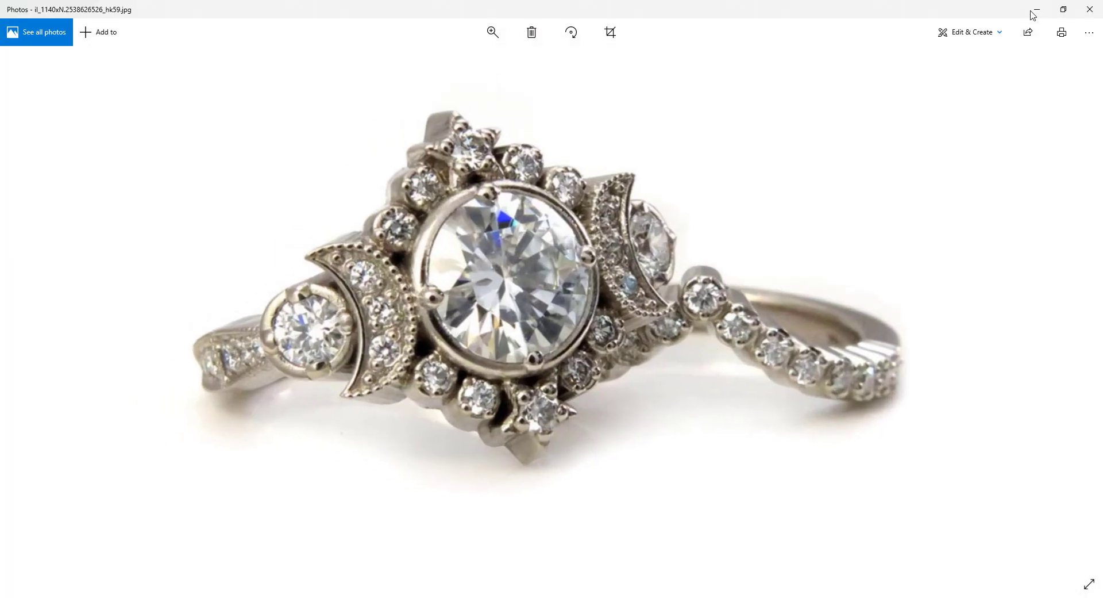
# - Complete the mirrored band copy and hide the Gem 03 and Metal 04 layers
pyautogui.click(1032, 16)
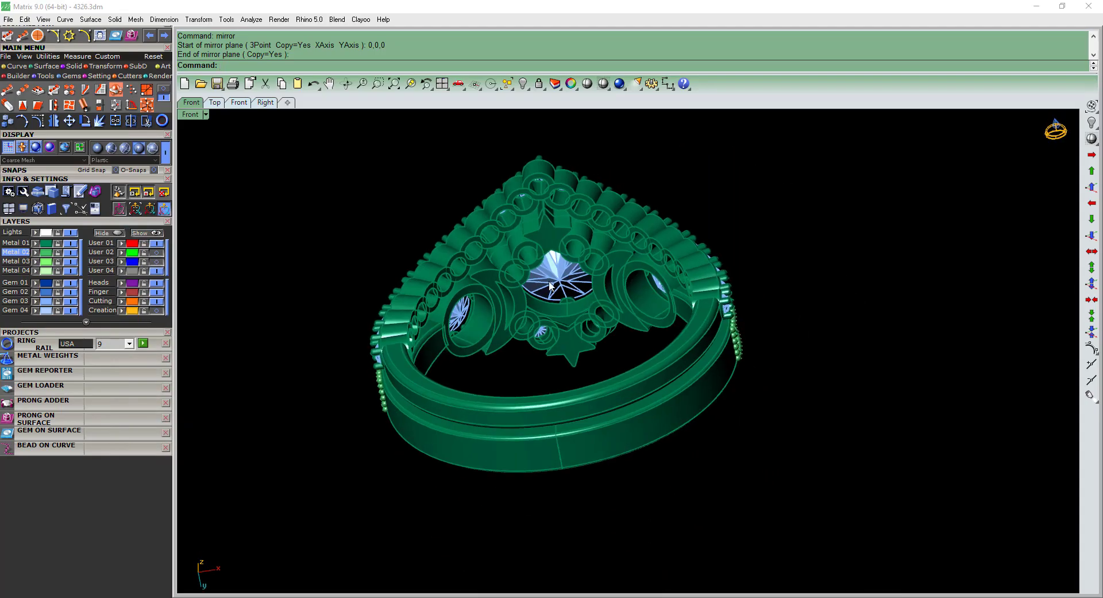
pyautogui.moveTo(542, 419); pyautogui.dragTo(586, 342, button='right')
pyautogui.click(567, 384)
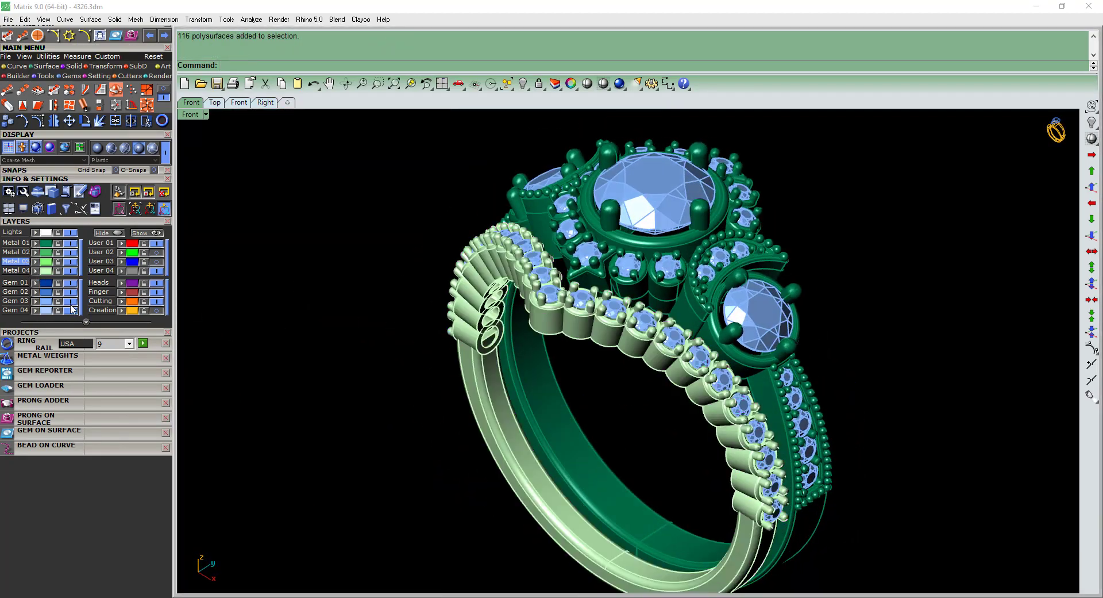
pyautogui.click(70, 301)
pyautogui.click(70, 270)
# - Clear the shank selection and return to the Front view
pyautogui.moveTo(604, 377)
pyautogui.mouseDown(button='right')
pyautogui.moveTo(629, 333)
pyautogui.moveTo(569, 344)
pyautogui.moveTo(574, 254)
pyautogui.mouseUp(button='right')
pyautogui.click(569, 344)
pyautogui.hotkey('ctrl', 'F2')
pyautogui.click(554, 347)
pyautogui.hotkey('ctrl', 'F2')
pyautogui.scroll(2, 596, 385)
# - Create a Solid > Tube ring inside the finger opening and delete the extra tube
pyautogui.click(74, 66)
pyautogui.click(84, 105)
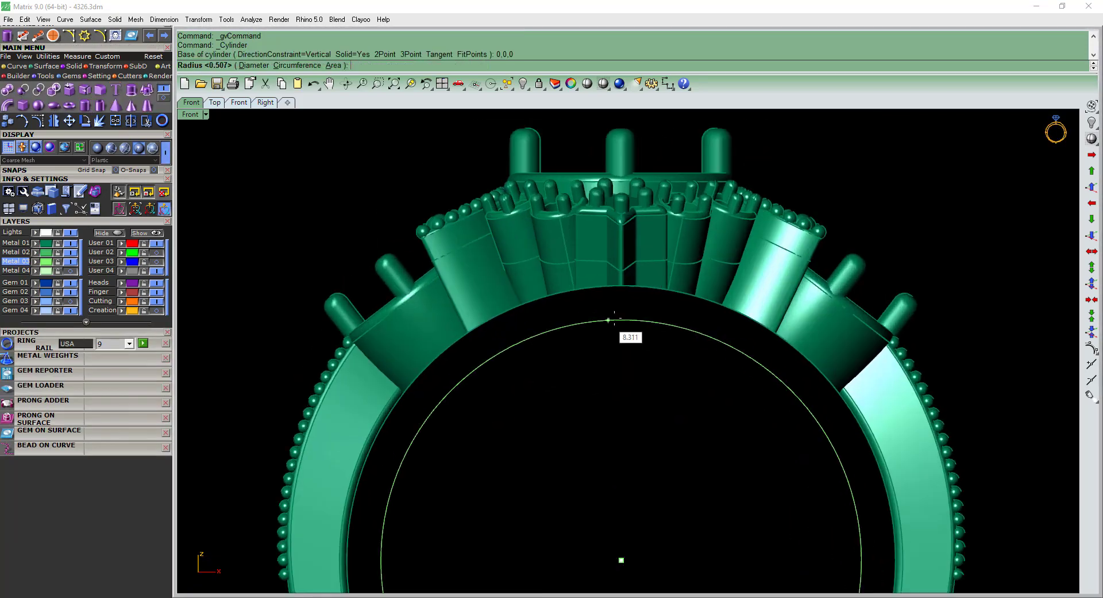
pyautogui.scroll(2, 681, 331)
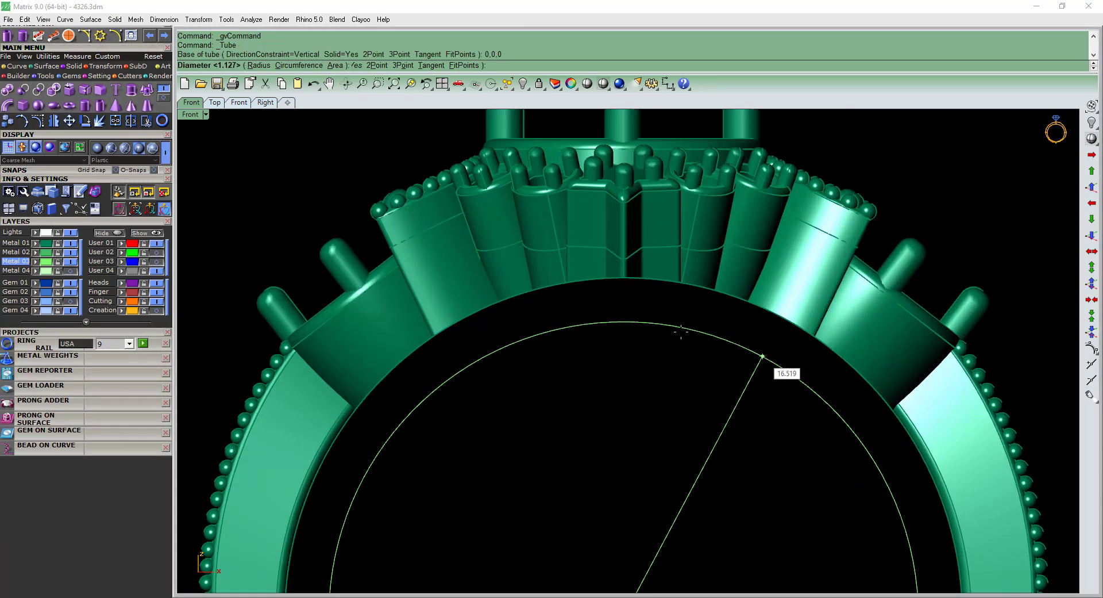
pyautogui.click(623, 226)
pyautogui.hotkey('ctrl', 'F1')
pyautogui.click(690, 332)
pyautogui.moveTo(690, 332)
pyautogui.mouseDown(button='right')
pyautogui.moveTo(647, 334)
pyautogui.moveTo(632, 443)
pyautogui.mouseUp(button='right')
pyautogui.scroll(2, 616, 470)
pyautogui.moveTo(621, 471); pyautogui.dragTo(604, 470)
pyautogui.moveTo(604, 470)
pyautogui.mouseDown(button='right')
pyautogui.moveTo(492, 330)
pyautogui.moveTo(493, 284)
pyautogui.moveTo(549, 277)
pyautogui.moveTo(522, 317)
pyautogui.mouseUp(button='right')
pyautogui.press('Delete')
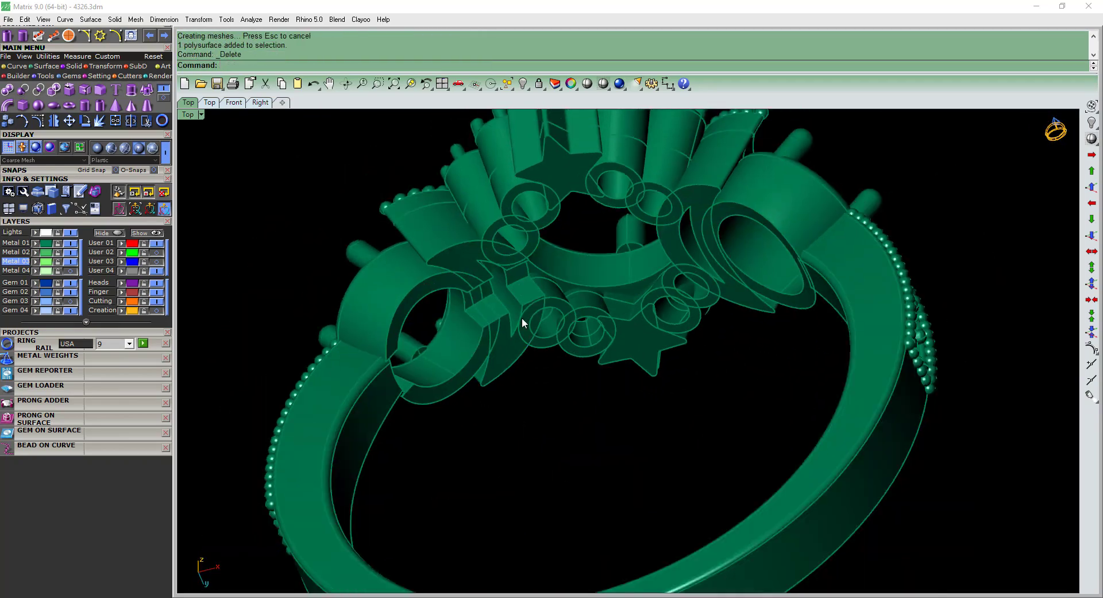
pyautogui.hotkey('ctrl', 'F2')
pyautogui.write('t')
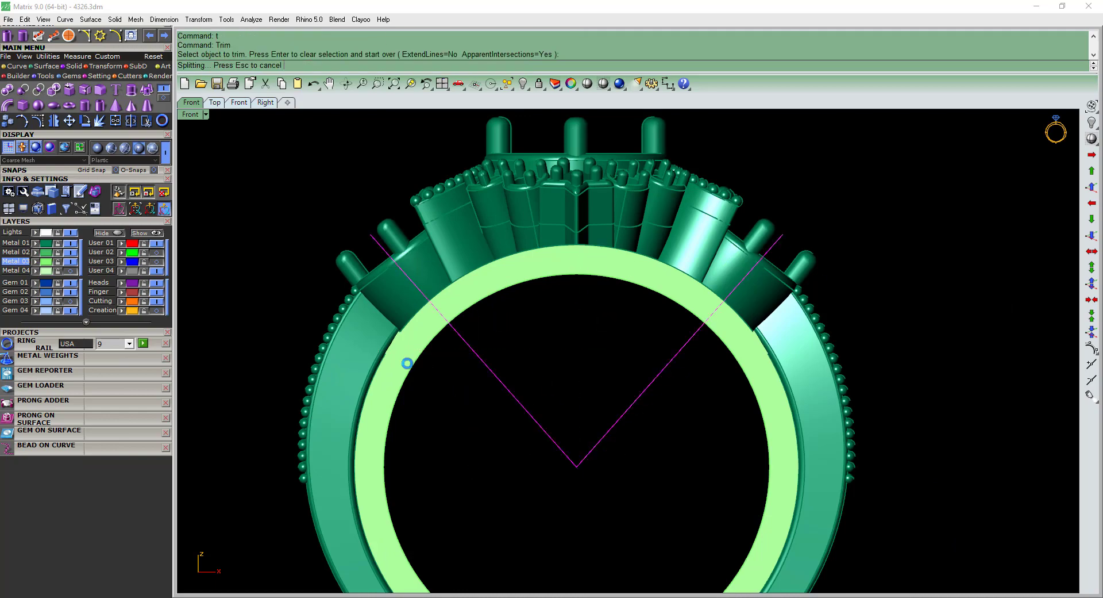
# - Cap the trimmed arc into a closed solid and delete the trimming line
pyautogui.write('cap')
pyautogui.press('Return')
pyautogui.moveTo(557, 362); pyautogui.dragTo(557, 348, button='right')
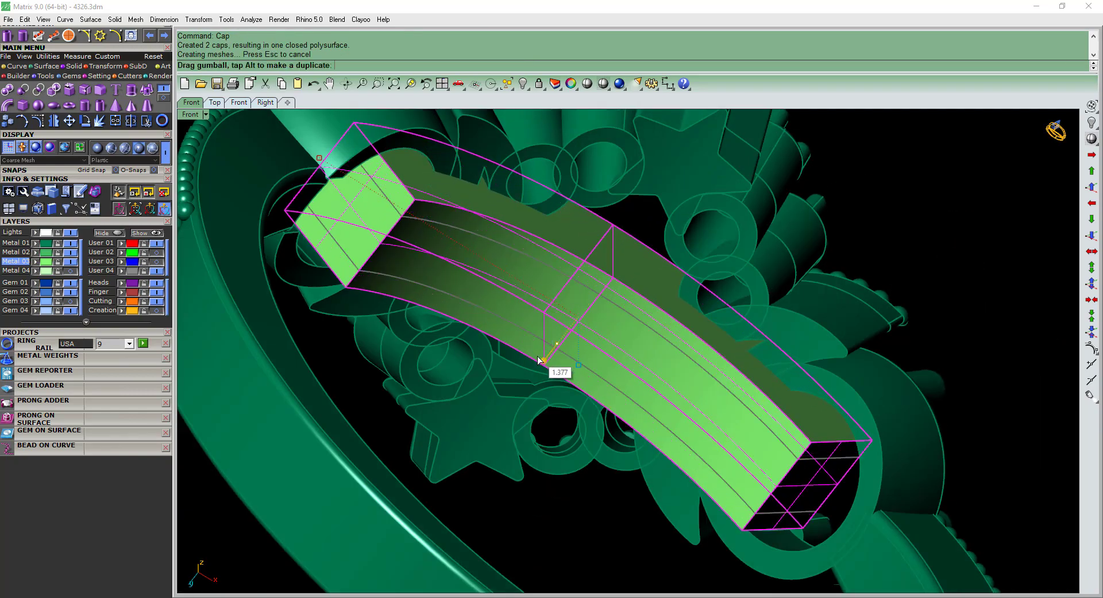
pyautogui.hotkey('ctrl', 'F2')
pyautogui.press('Delete')
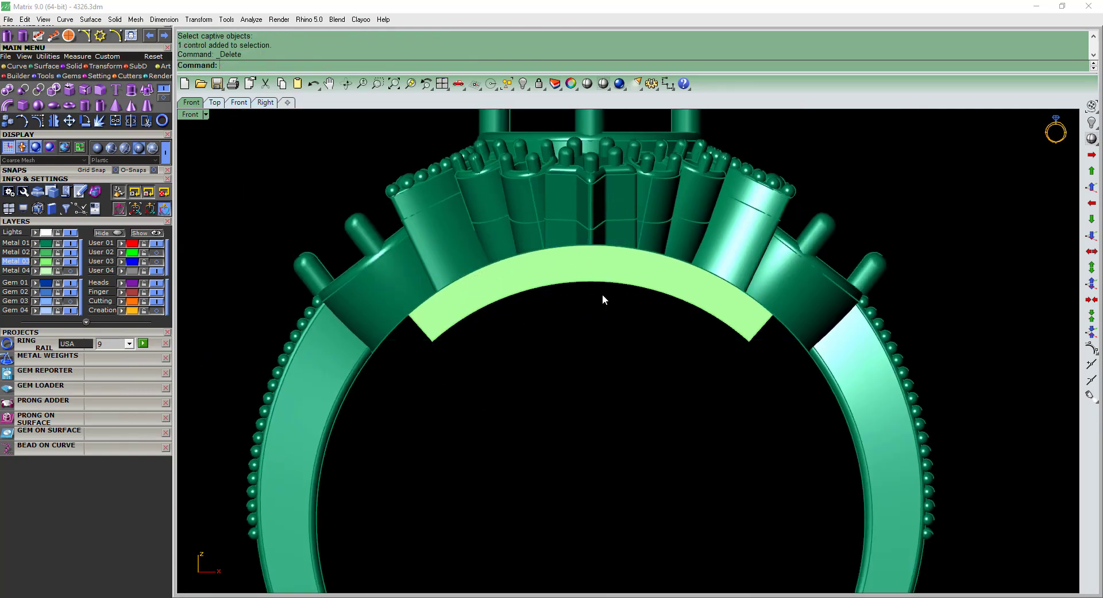
# - Cage-edit the bridge piece so it rises at the center beneath the head
pyautogui.moveTo(605, 182); pyautogui.dragTo(567, 407)
pyautogui.moveTo(575, 345); pyautogui.dragTo(661, 437, button='right')
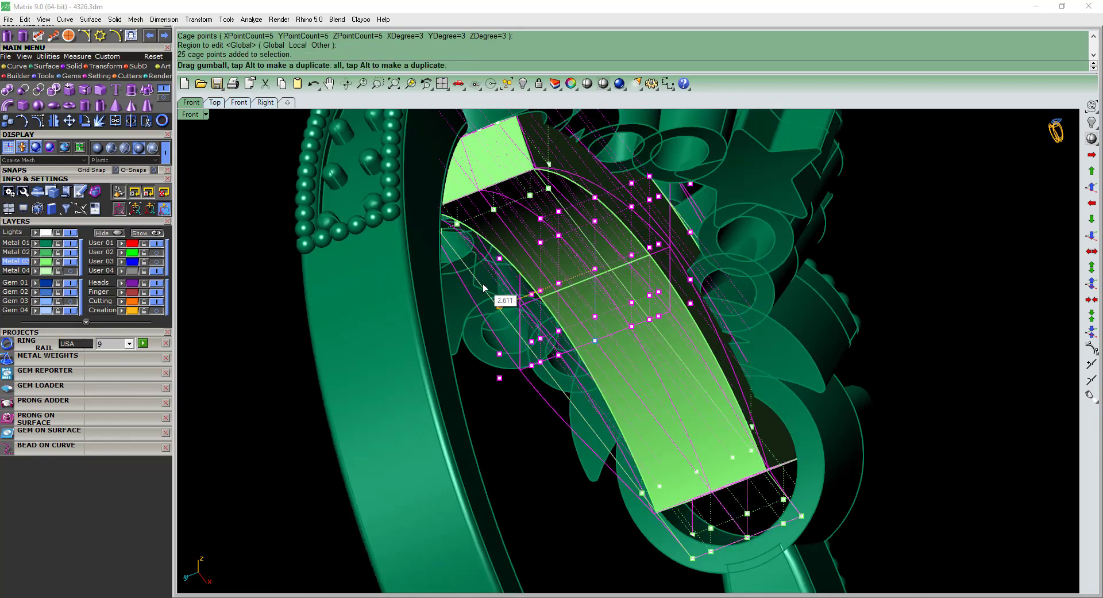
pyautogui.moveTo(659, 444); pyautogui.dragTo(662, 455)
pyautogui.moveTo(657, 537); pyautogui.dragTo(602, 387, button='right')
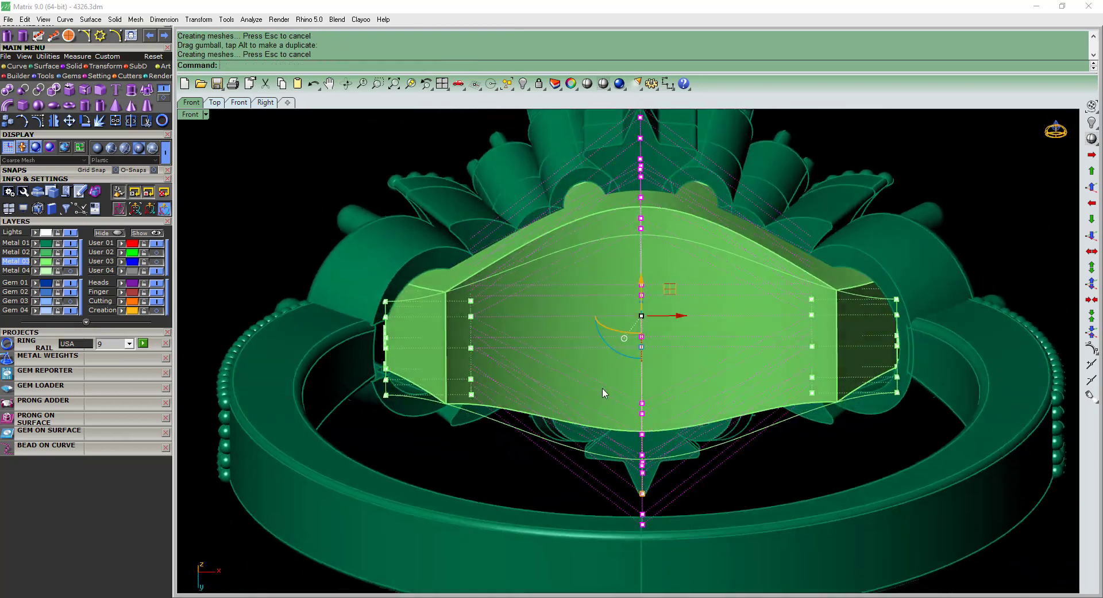
pyautogui.hotkey('ctrl', 'F2')
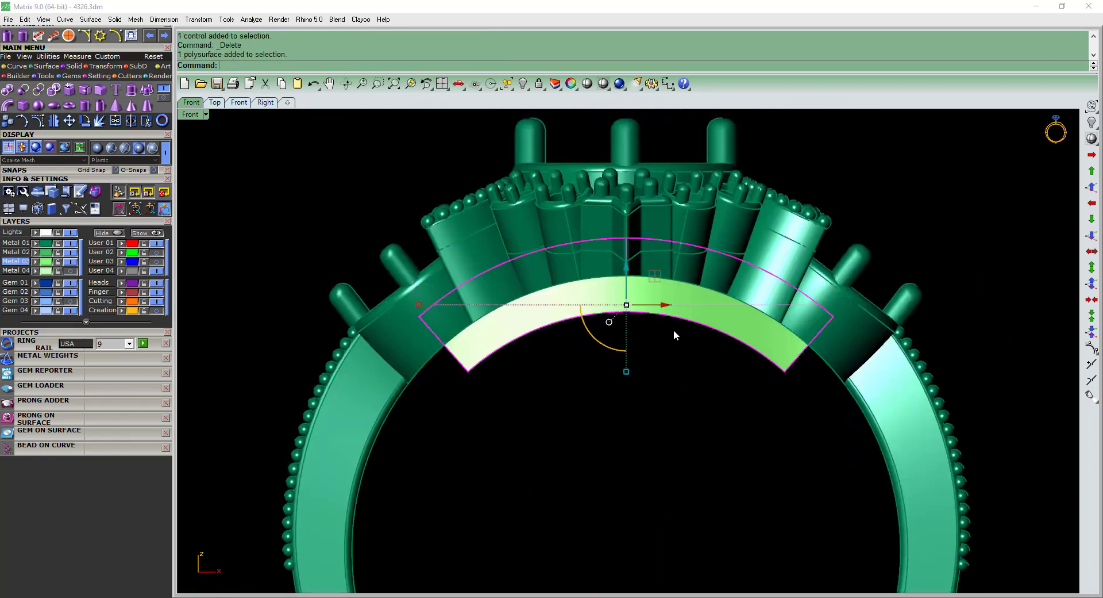
pyautogui.press('Escape')
pyautogui.moveTo(530, 406)
pyautogui.mouseDown(button='right')
pyautogui.moveTo(643, 352)
pyautogui.moveTo(620, 368)
pyautogui.mouseUp(button='right')
pyautogui.moveTo(620, 367); pyautogui.dragTo(599, 427)
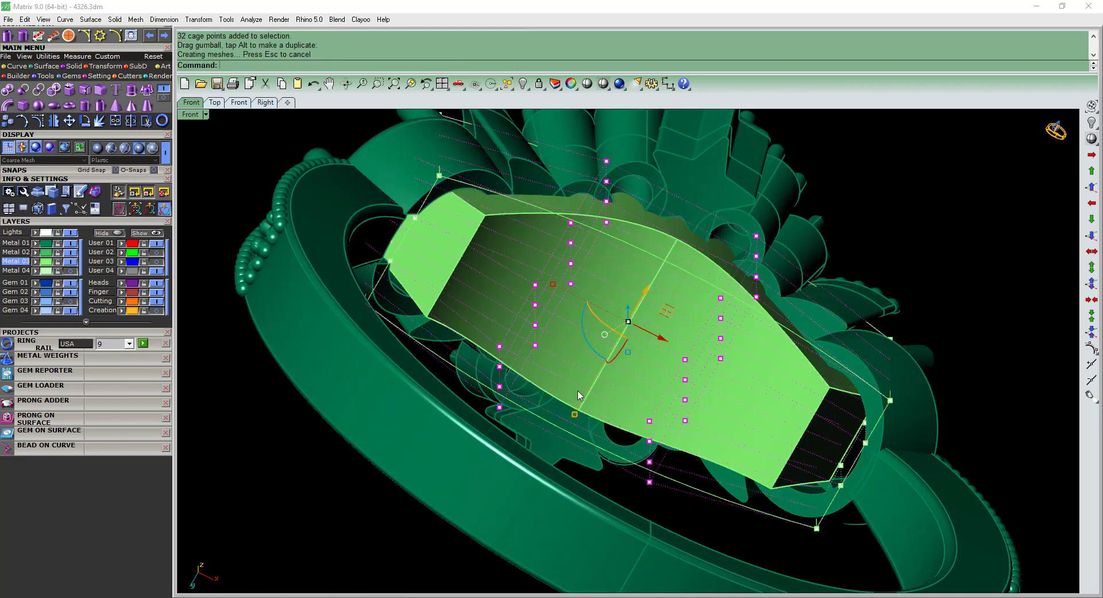
pyautogui.moveTo(576, 374); pyautogui.dragTo(581, 421, button='right')
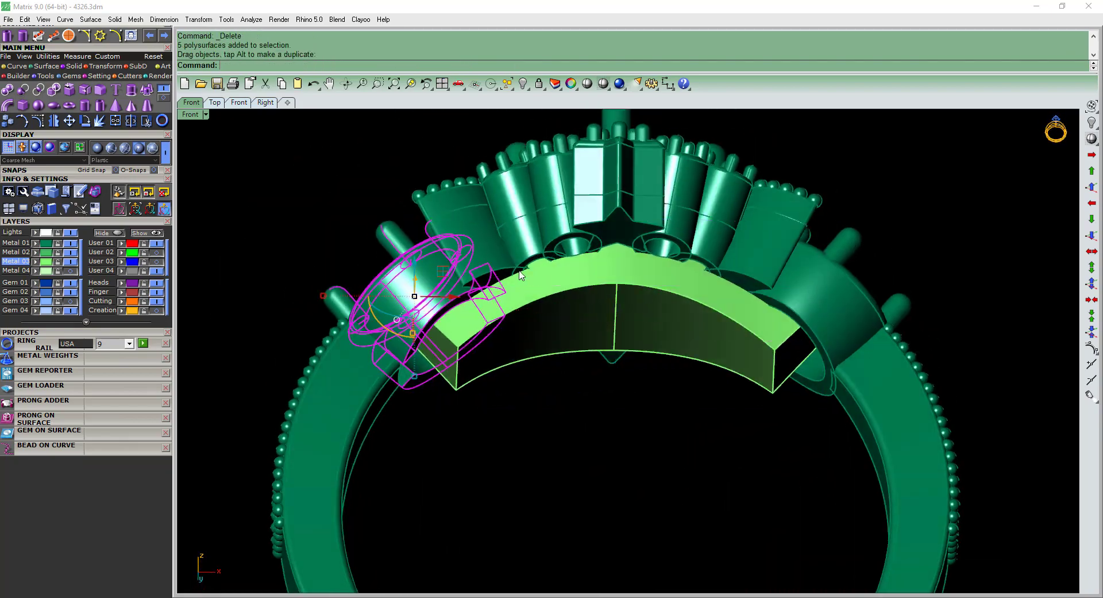
pyautogui.hotkey('ctrl', 'F2')
# - Select the bridge piece and start a BooleanDifference with b
pyautogui.hotkey('ctrl', 'a')
pyautogui.keyDown('ctrl'); pyautogui.click(689, 380); pyautogui.keyUp('ctrl')
pyautogui.scroll(3, 689, 381)
pyautogui.write('b')
pyautogui.press('Return')
pyautogui.moveTo(690, 381); pyautogui.dragTo(685, 362, button='right')
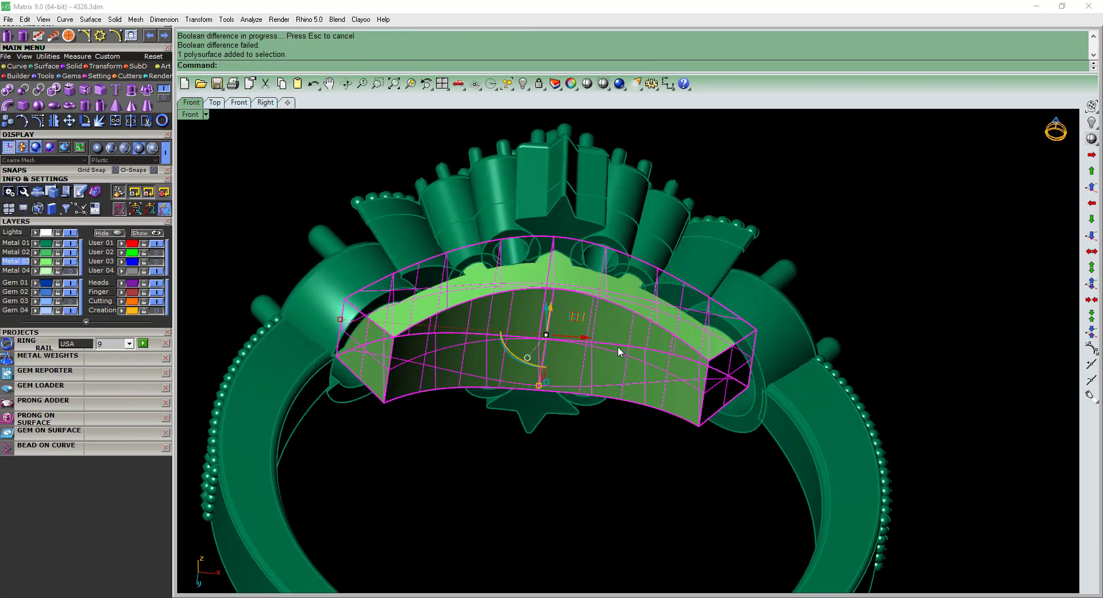
pyautogui.moveTo(618, 346); pyautogui.dragTo(517, 287, button='right')
pyautogui.scroll(3, 408, 226)
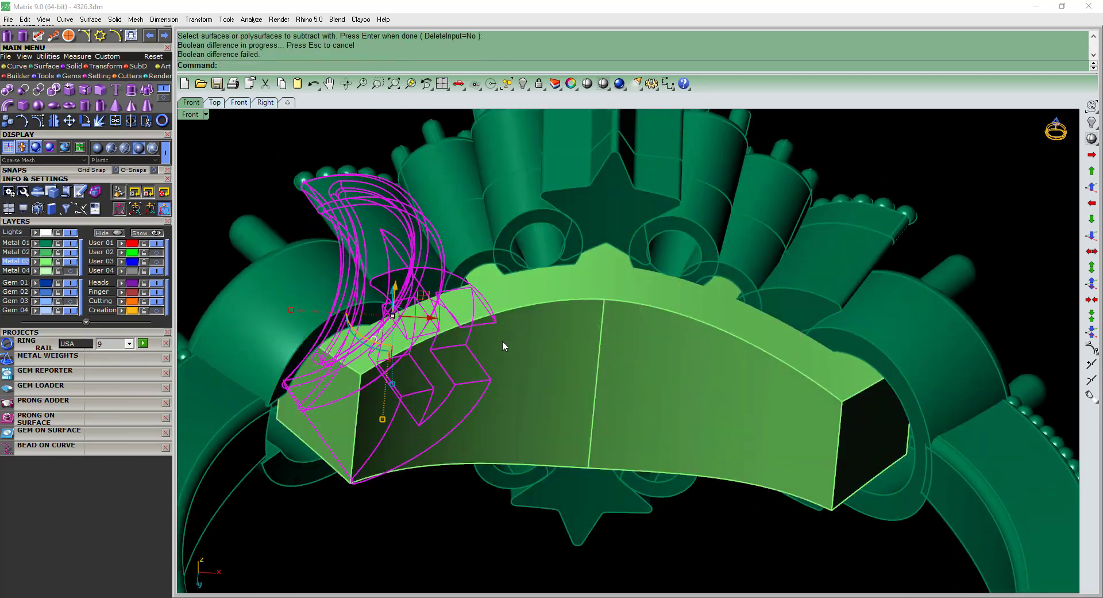
# - Run BooleanDifference to subtract the crescent cutters from the green bridge piece
pyautogui.click(503, 341)
pyautogui.moveTo(594, 478); pyautogui.dragTo(591, 478)
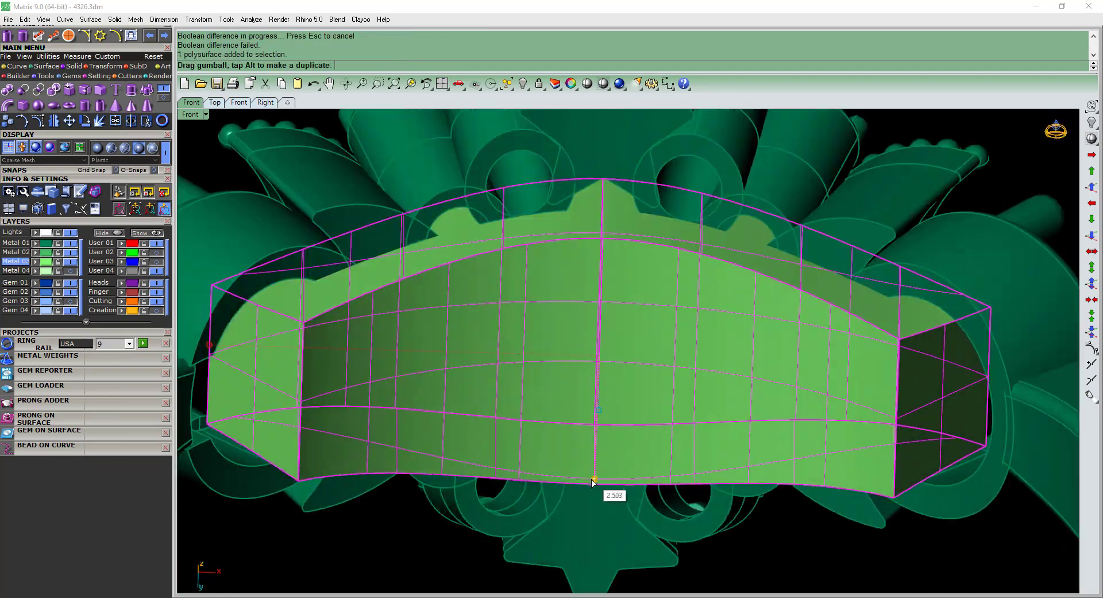
pyautogui.moveTo(464, 305); pyautogui.dragTo(418, 207, button='right')
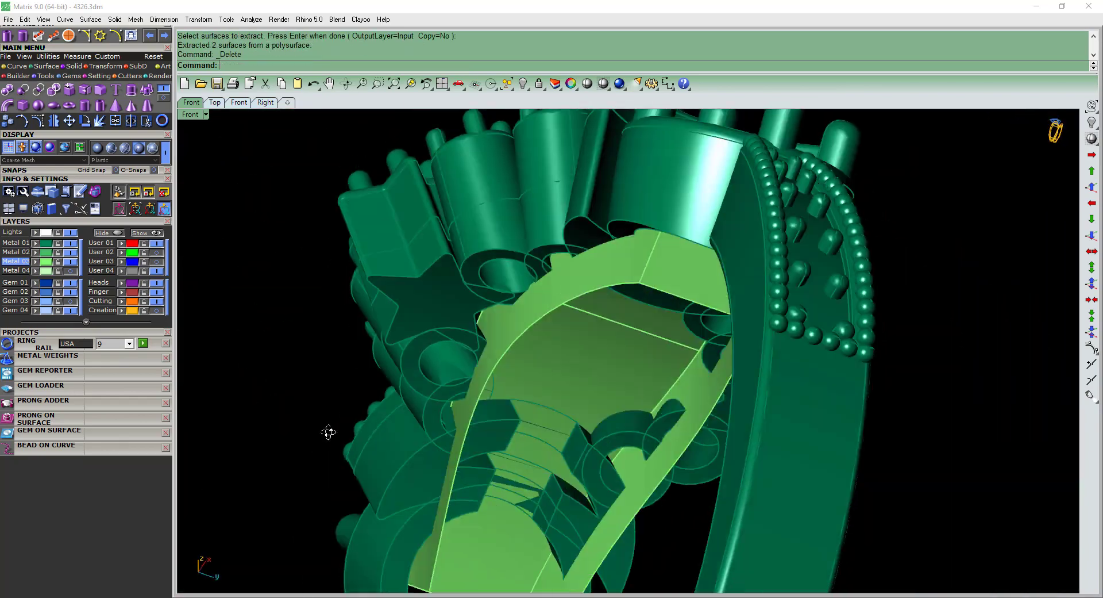
pyautogui.moveTo(519, 338)
pyautogui.mouseDown(button='right')
pyautogui.moveTo(527, 377)
pyautogui.moveTo(501, 339)
pyautogui.mouseUp(button='right')
pyautogui.write('B')
pyautogui.press('Return')
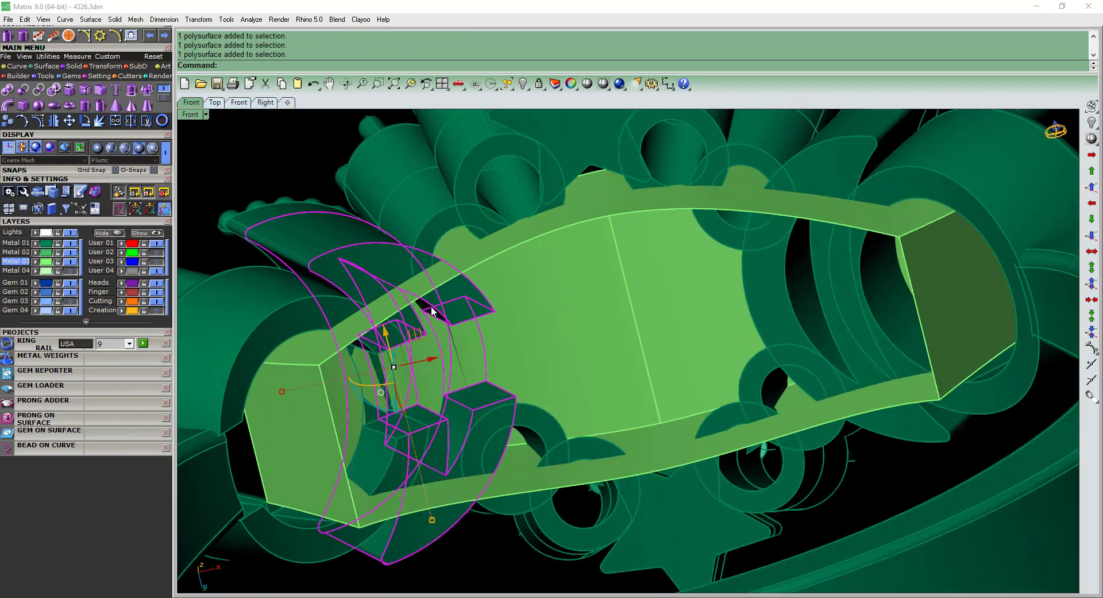
pyautogui.moveTo(431, 305); pyautogui.dragTo(537, 312, button='right')
pyautogui.press('Return')
# - Open the Metal Weights list and undo the two failed trims
pyautogui.click(48, 355)
pyautogui.moveTo(437, 322)
pyautogui.mouseDown(button='right')
pyautogui.moveTo(497, 299)
pyautogui.moveTo(673, 312)
pyautogui.mouseUp(button='right')
pyautogui.hotkey('ctrl', 'z')
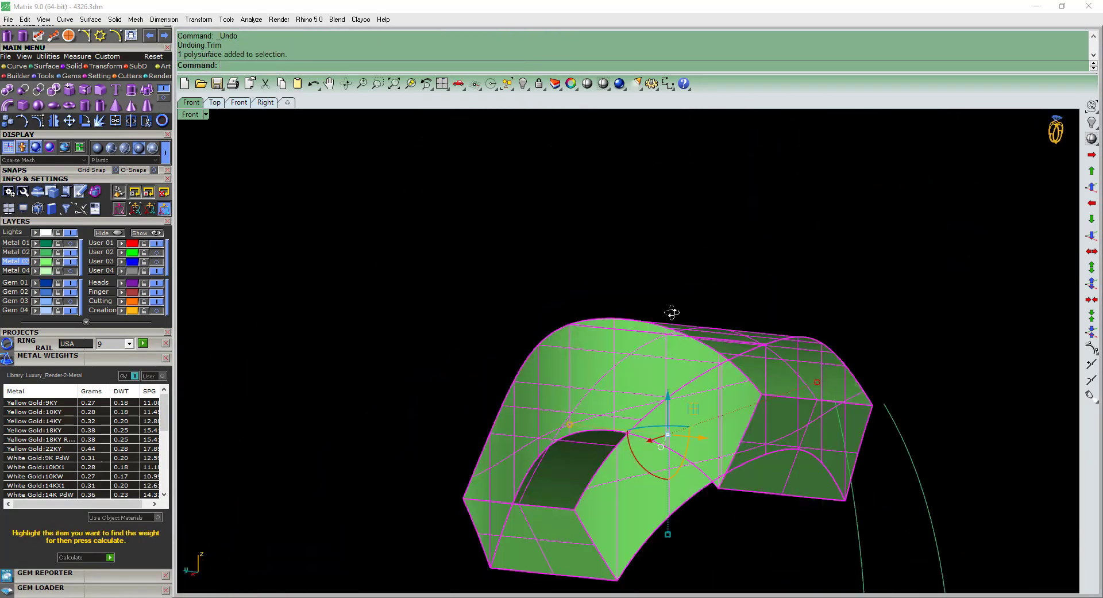
pyautogui.moveTo(437, 322)
pyautogui.mouseDown(button='right')
pyautogui.moveTo(513, 340)
pyautogui.moveTo(687, 313)
pyautogui.moveTo(615, 285)
pyautogui.mouseUp(button='right')
pyautogui.scroll(3, 512, 332)
pyautogui.hotkey('ctrl', 'z')
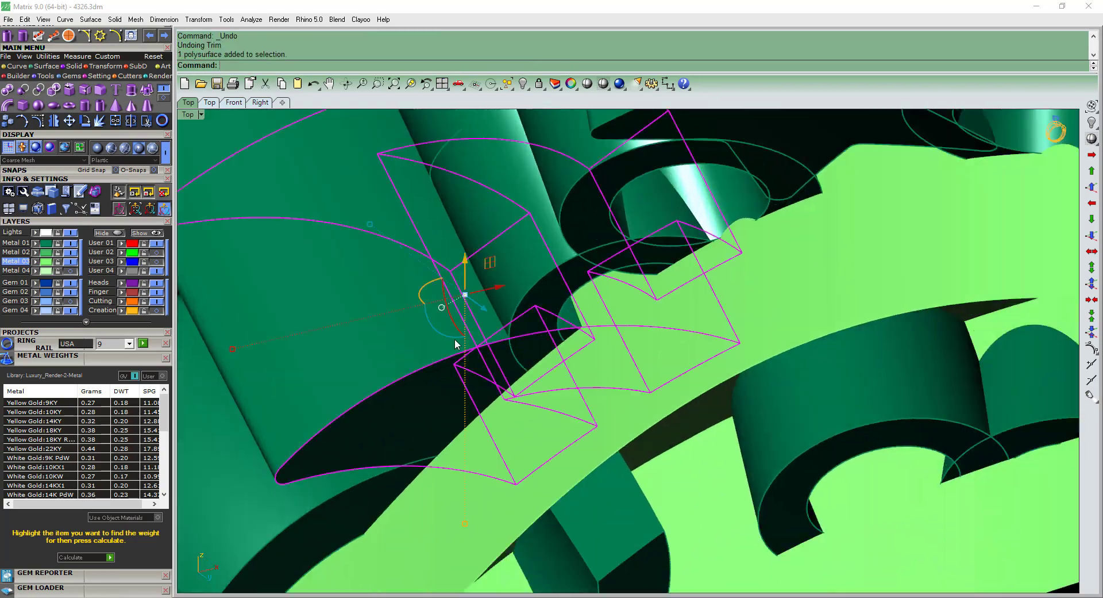
pyautogui.moveTo(454, 339)
pyautogui.mouseDown(button='right')
pyautogui.moveTo(507, 359)
pyautogui.moveTo(615, 277)
pyautogui.mouseUp(button='right')
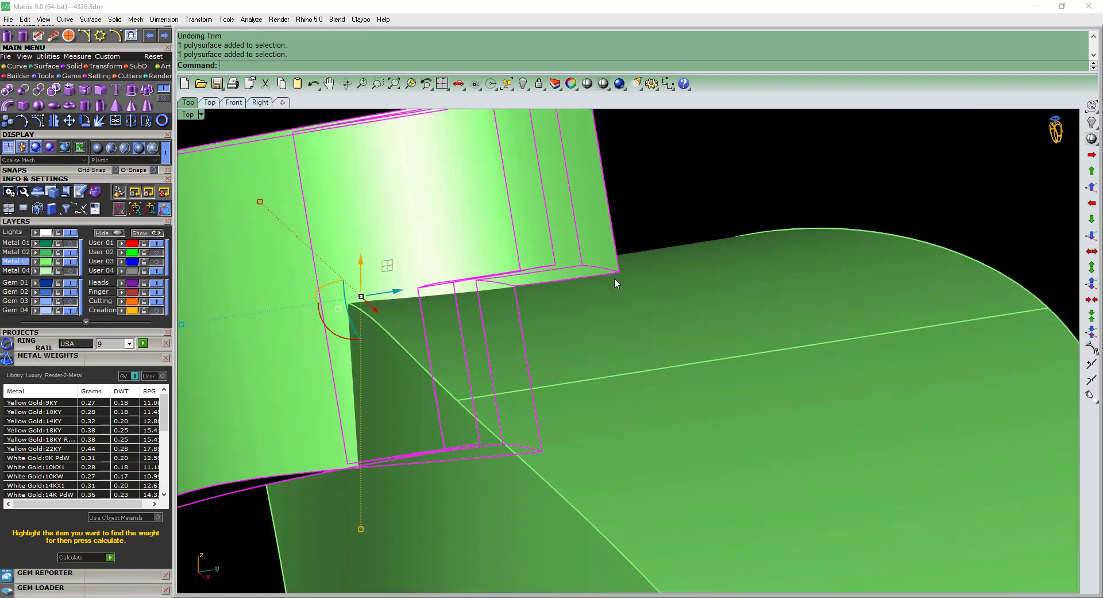
# - Start a Scale2D with its origin at 0,0,0
pyautogui.write('2d')
pyautogui.press('Return')
pyautogui.write('0,0,0')
pyautogui.press('Return')
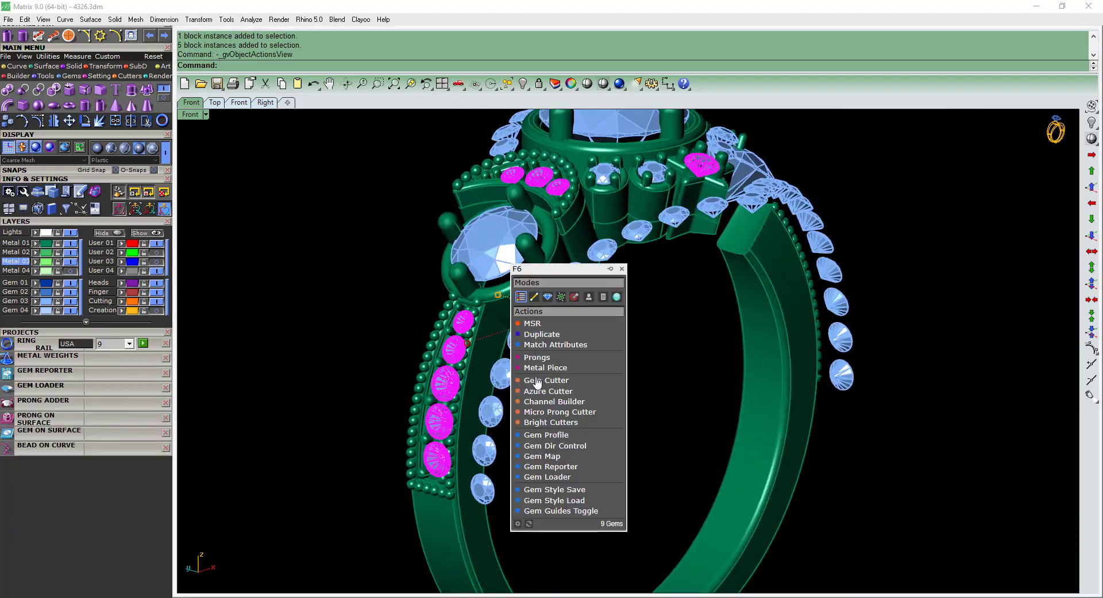
# - Generate gem cutters for the selected small stones in the crescents and shank
pyautogui.click(537, 380)
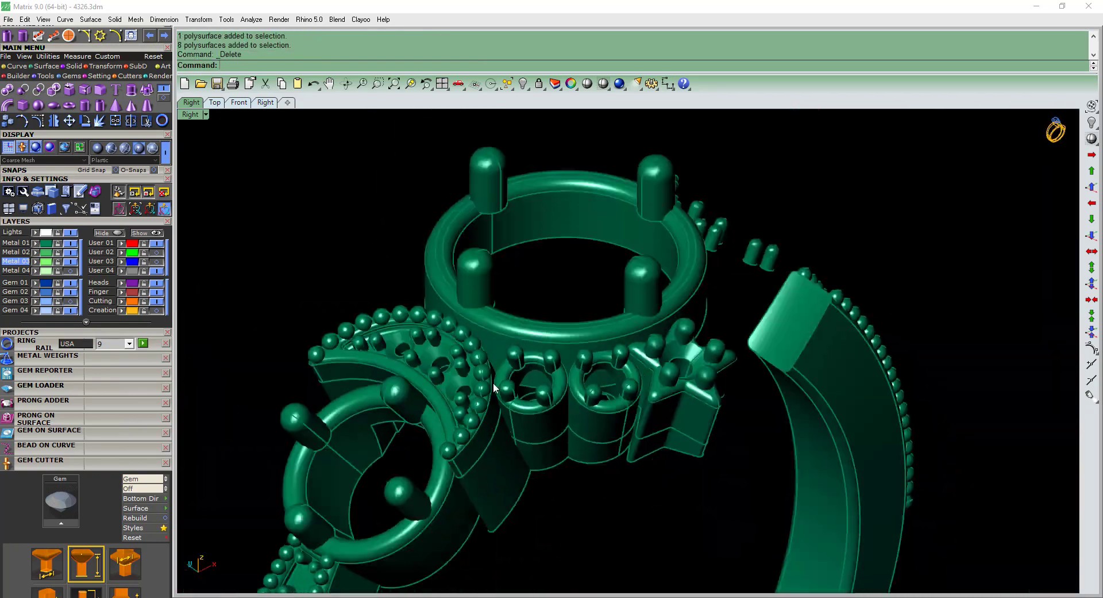
pyautogui.moveTo(493, 382); pyautogui.dragTo(611, 385, button='right')
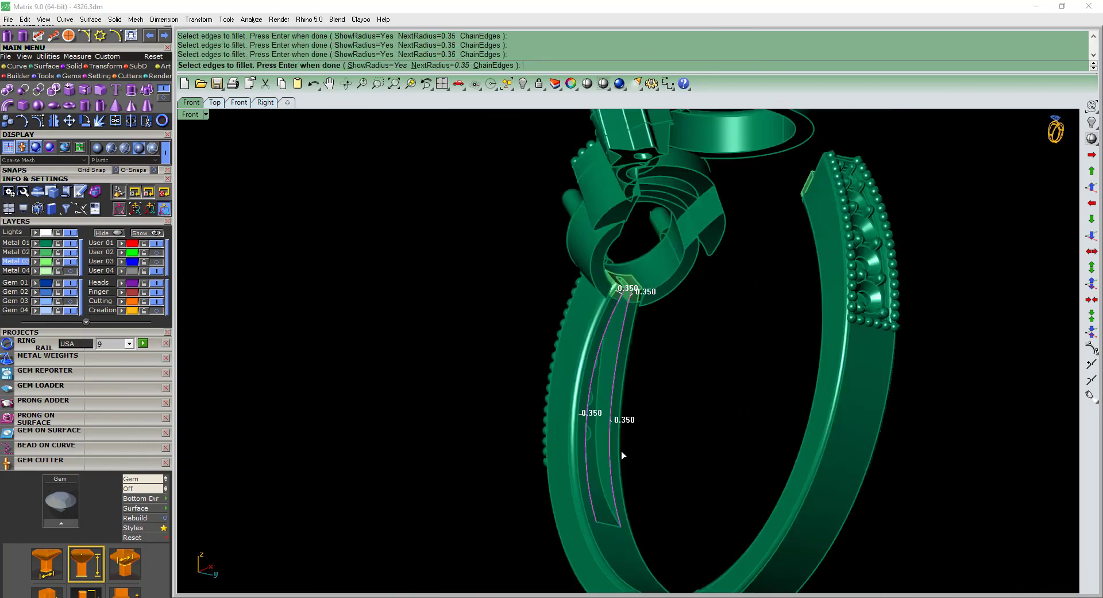
# - Confirm the picked shank channel edges and apply the 0.35 fillet
pyautogui.press('Return')
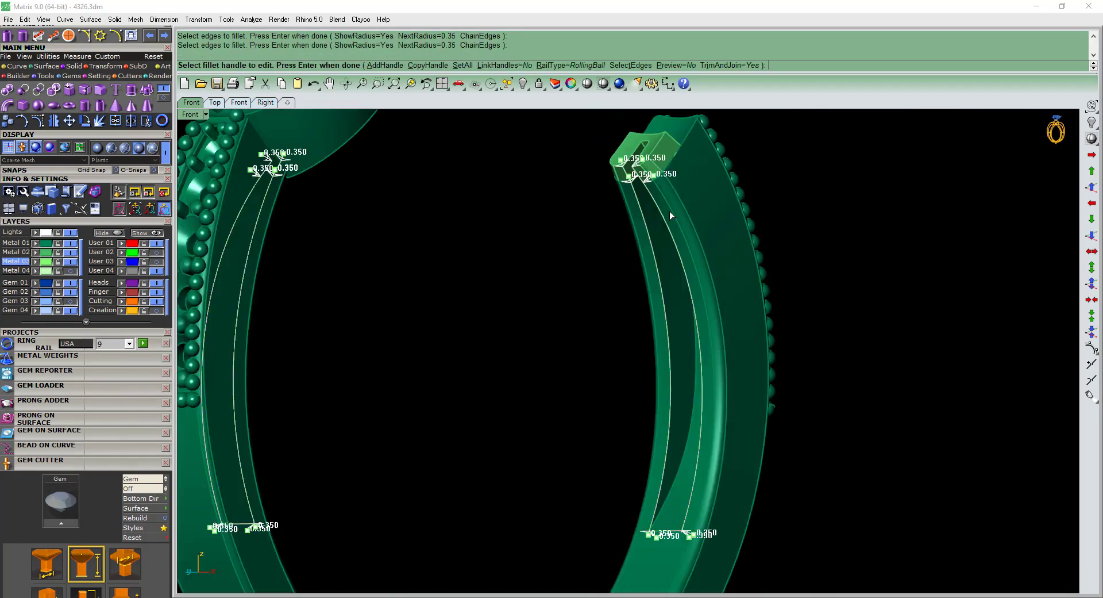
pyautogui.press('Return')
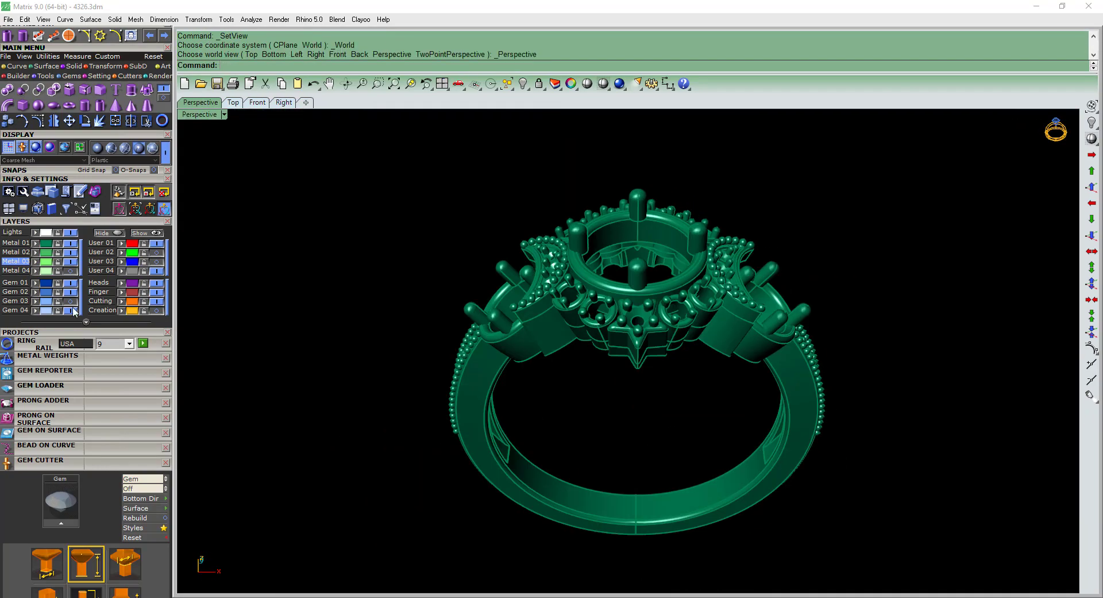
# - Orbit around the complete gem-set bridal set in perspective
pyautogui.moveTo(699, 343); pyautogui.dragTo(711, 323, button='right')
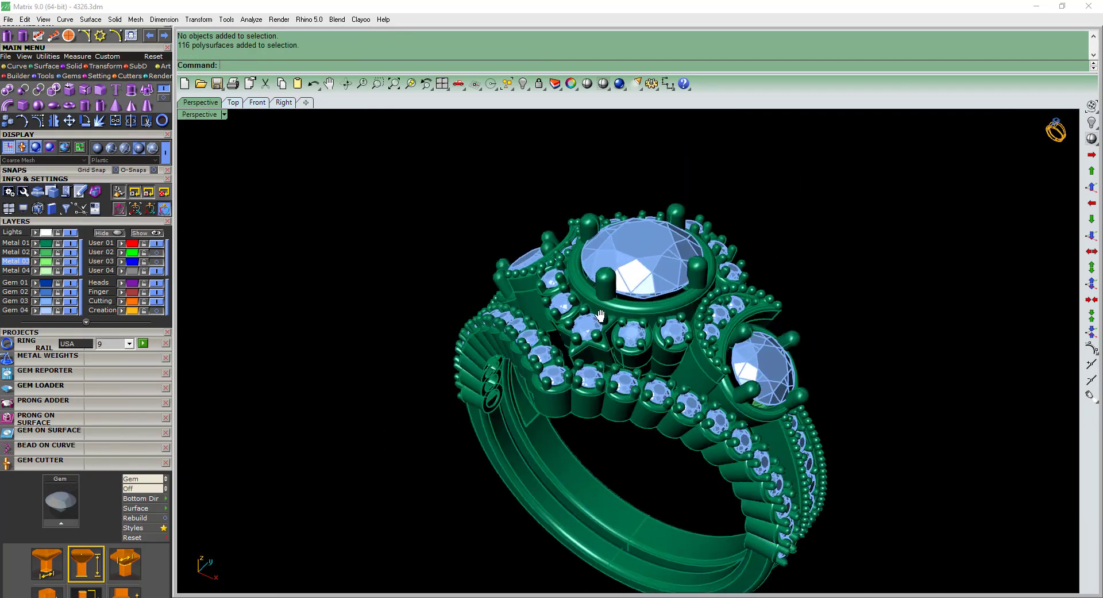